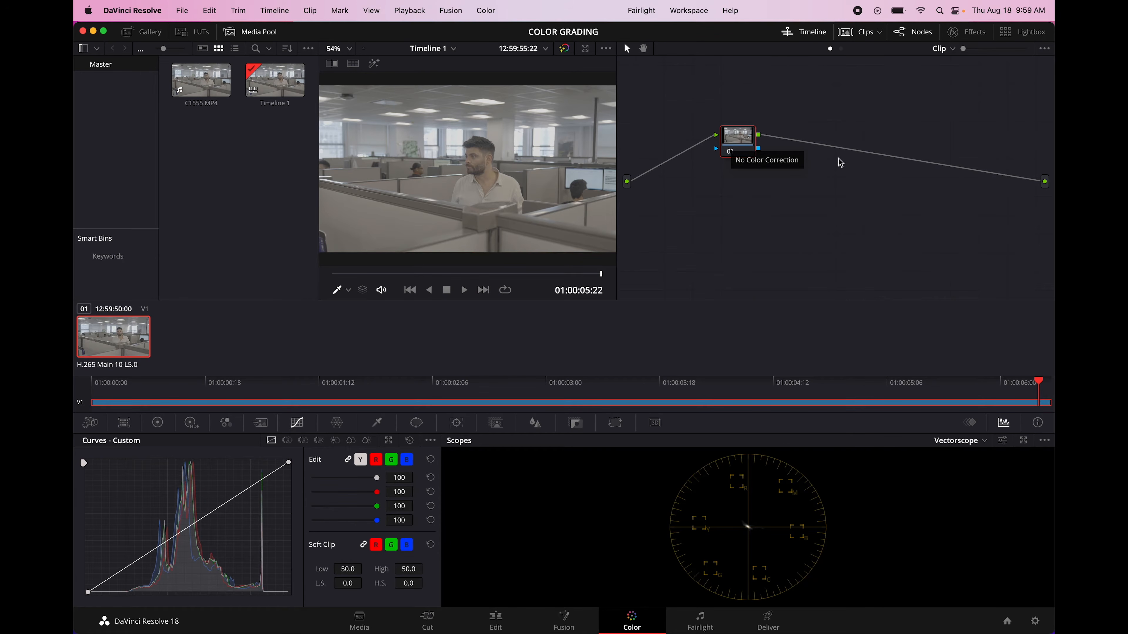
Move node 01 toward the output and apply the Sony SLog3 to Rec709 LUT to it
left_click_drag(736, 140, 713, 149)
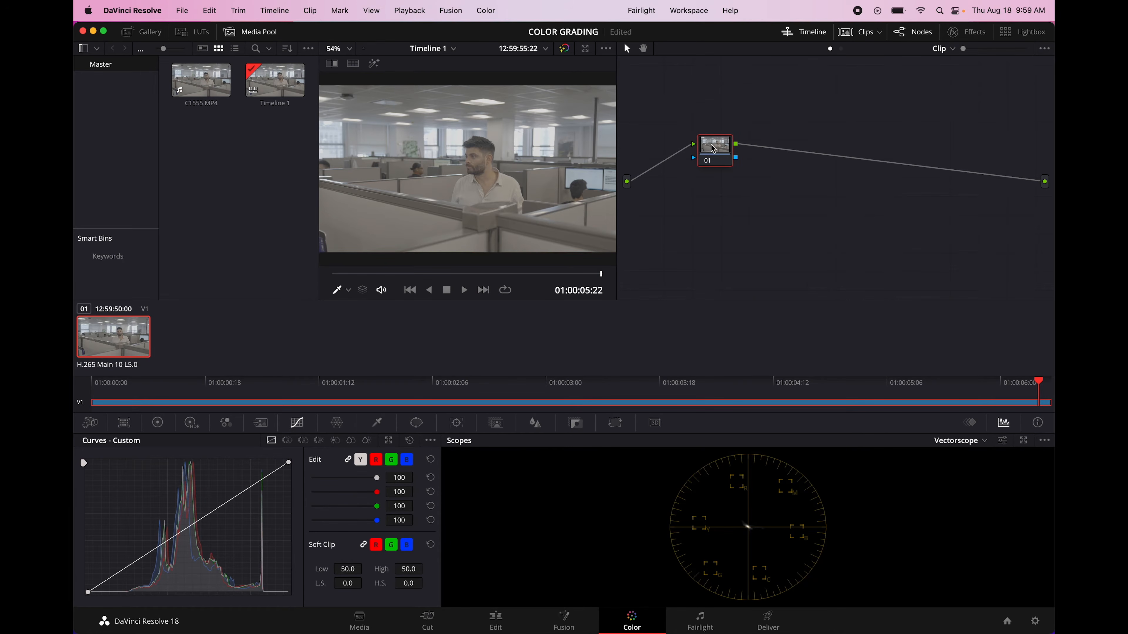
left_click_drag(713, 149, 871, 145)
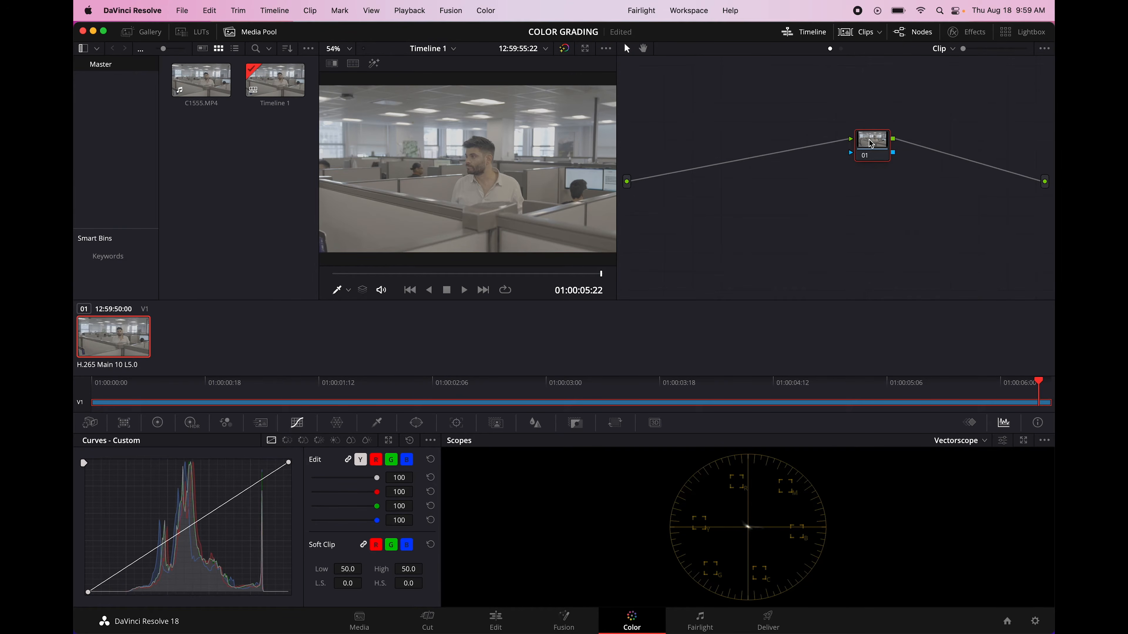
right_click(871, 144)
mouse_move(912, 267)
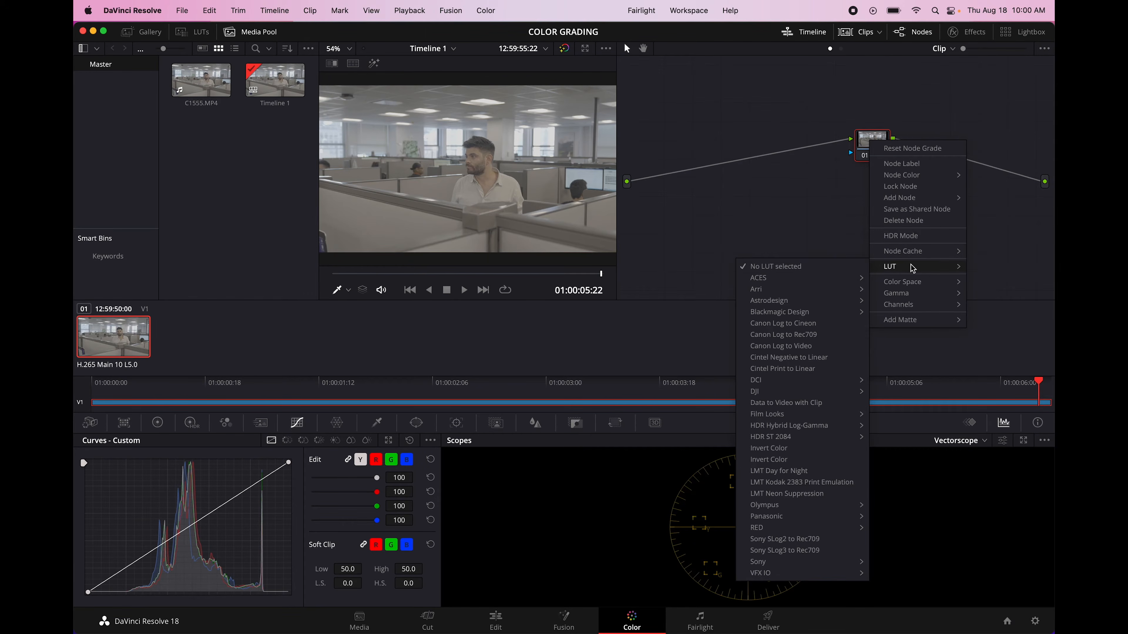
left_click(819, 550)
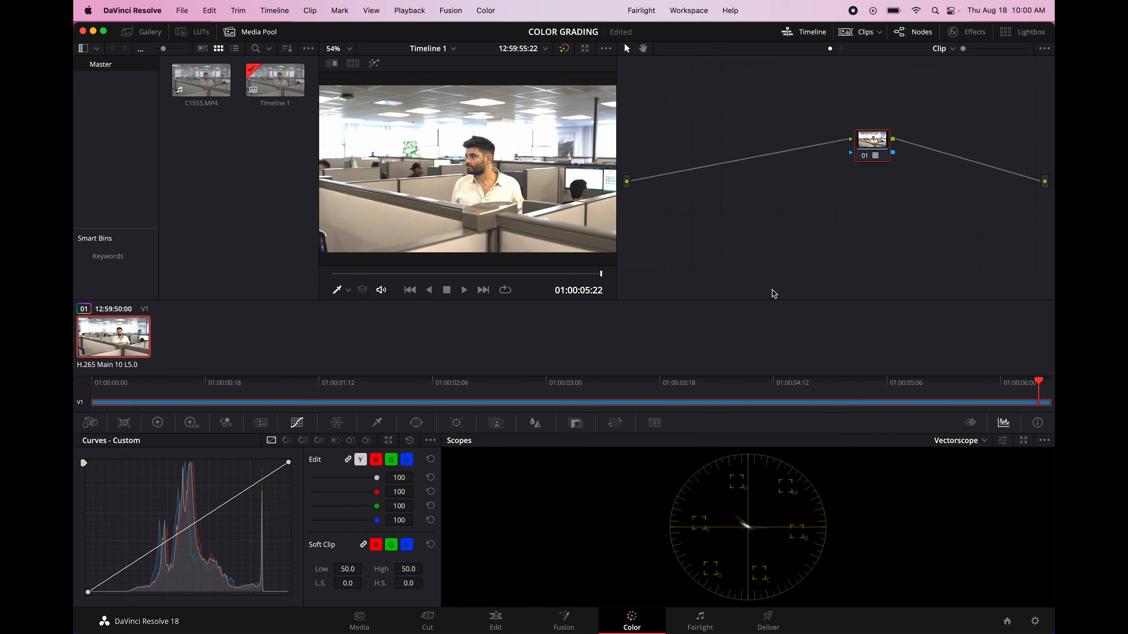
Label the node carrying the Rec709 conversion LUT and place it close to the output
right_click(867, 146)
left_click(898, 166)
left_click_drag(867, 142, 949, 148)
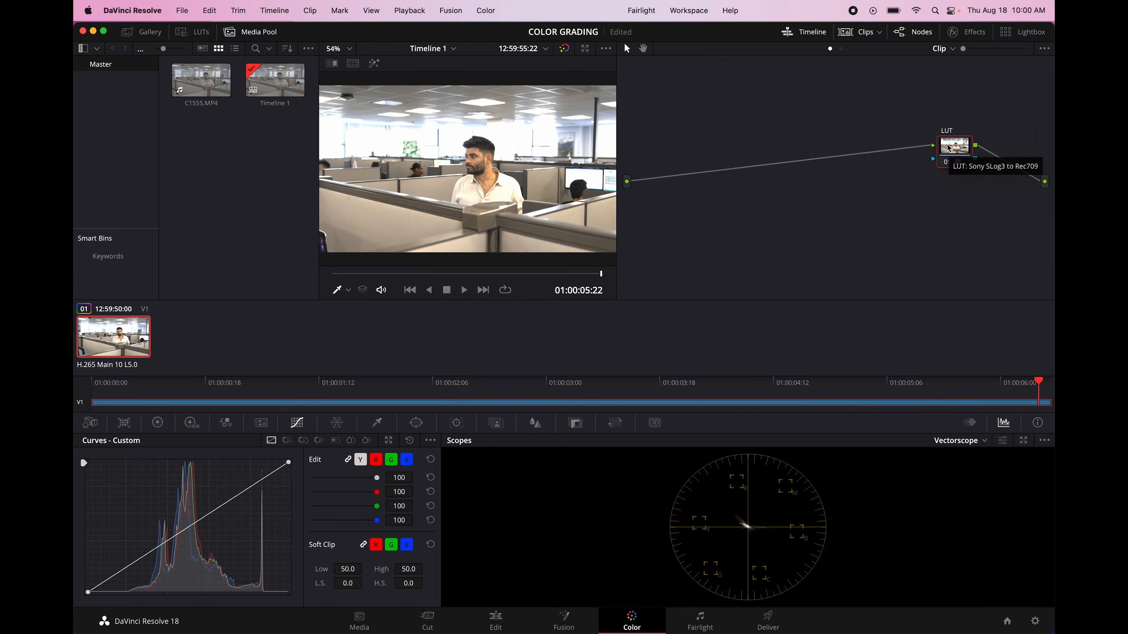
key("super+d")
key("super+d")
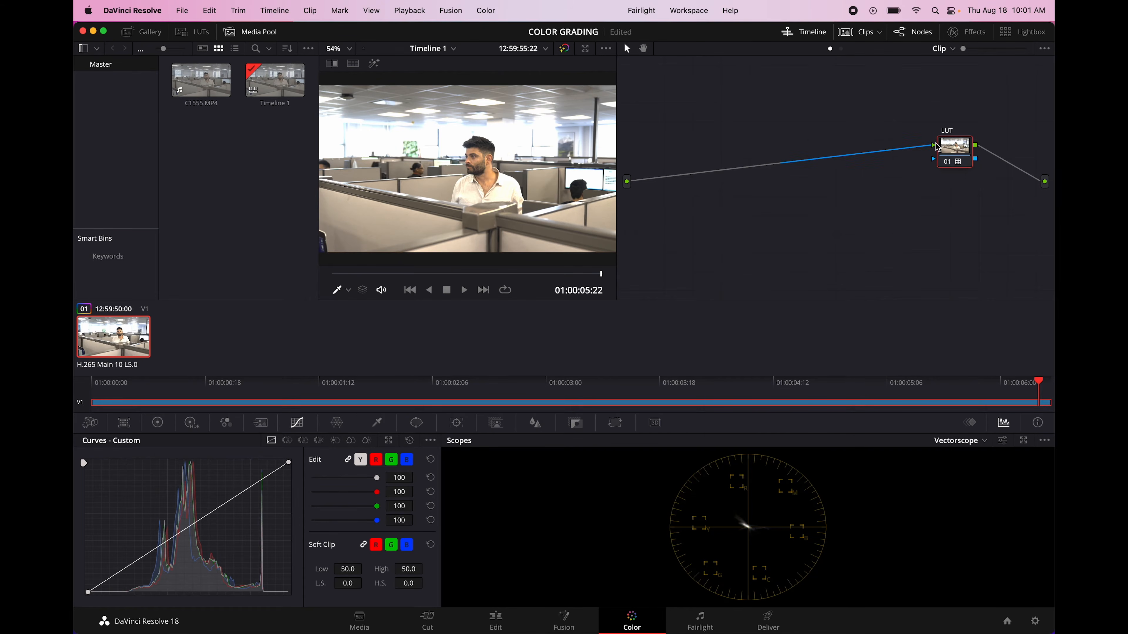
left_click_drag(955, 148, 975, 152)
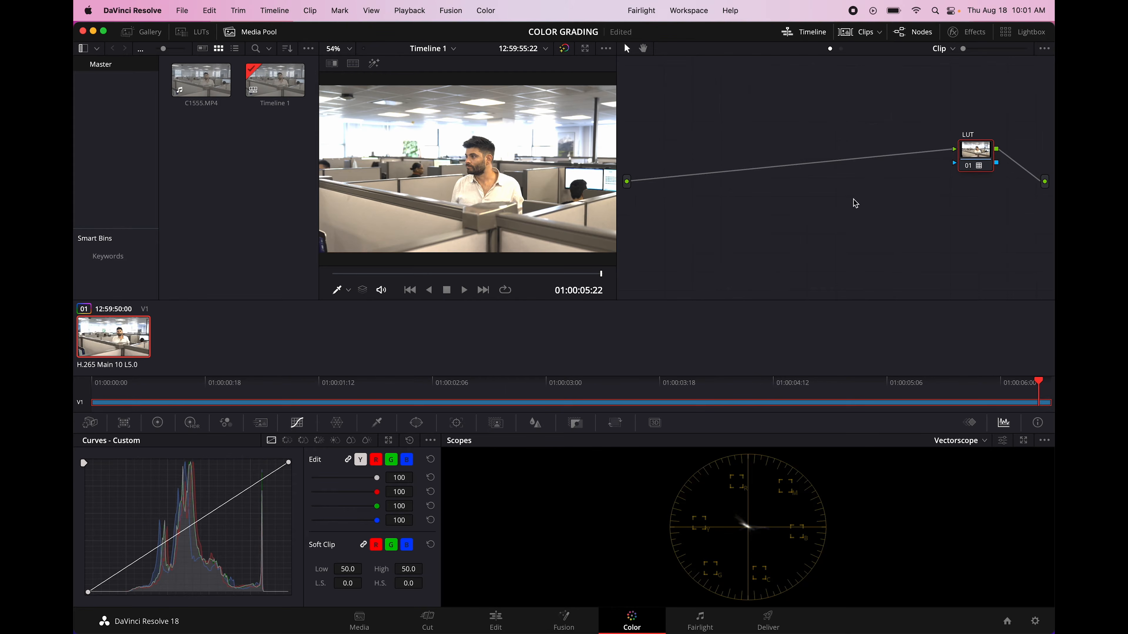
Add a serial node before the LUT node, label it EXPOSURE and place it near the source input
right_click(977, 159)
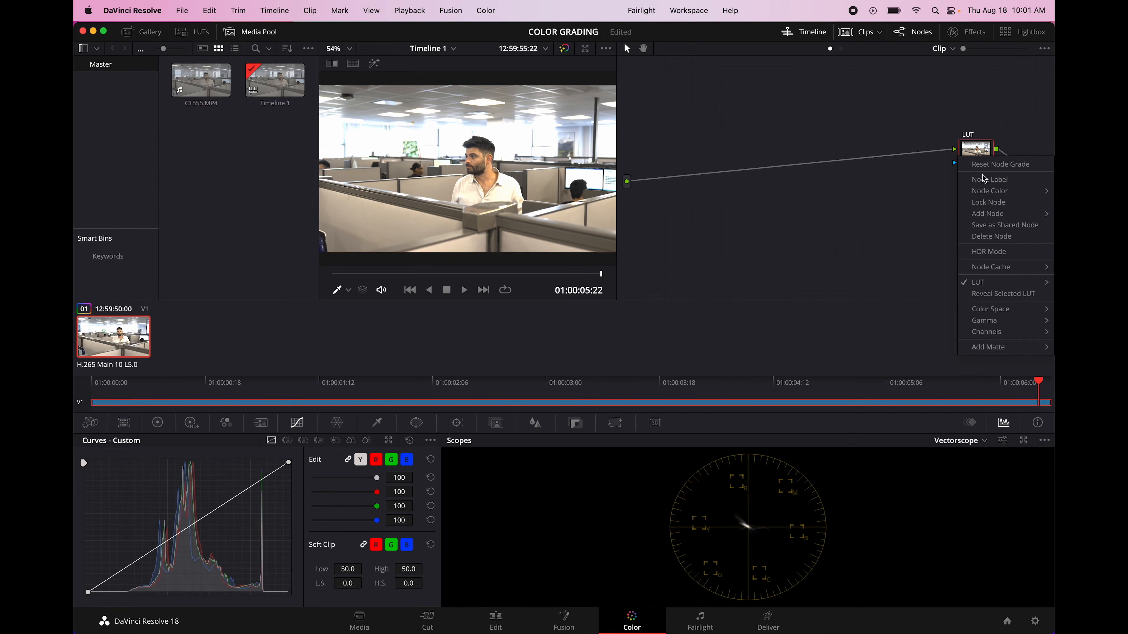
mouse_move(984, 214)
left_click(919, 225)
left_click_drag(980, 196, 884, 156)
right_click(886, 160)
left_click(910, 175)
type("EXPOSURE")
left_click_drag(883, 156, 697, 154)
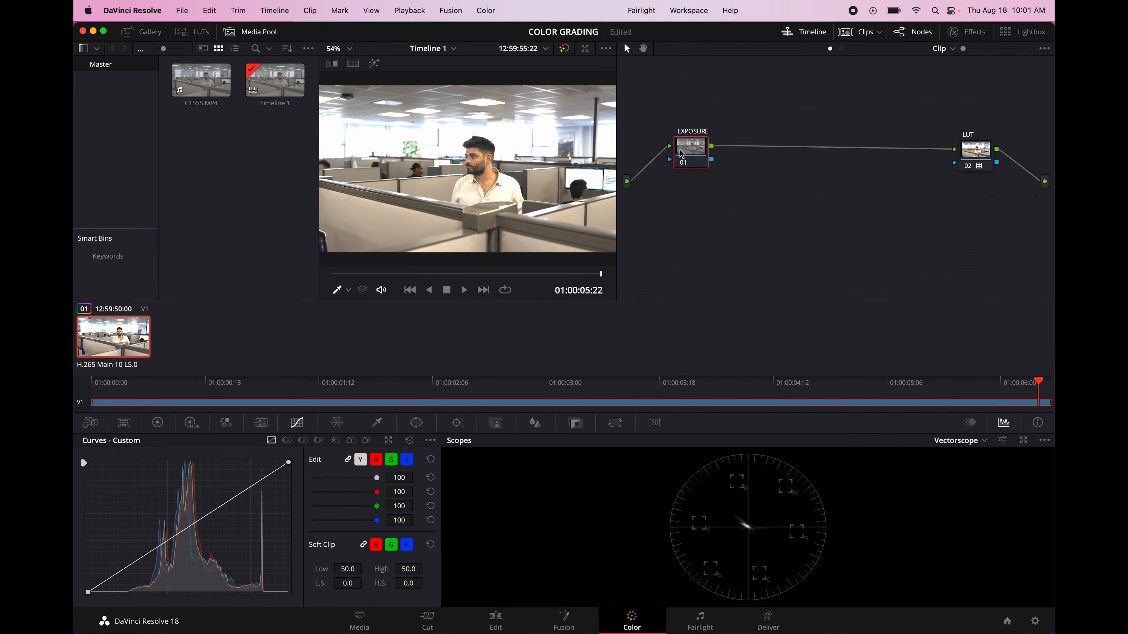
Darken the EXPOSURE node with the primary color wheels: gain 0.96, lift -0.02 and gamma -0.01
left_click(157, 422)
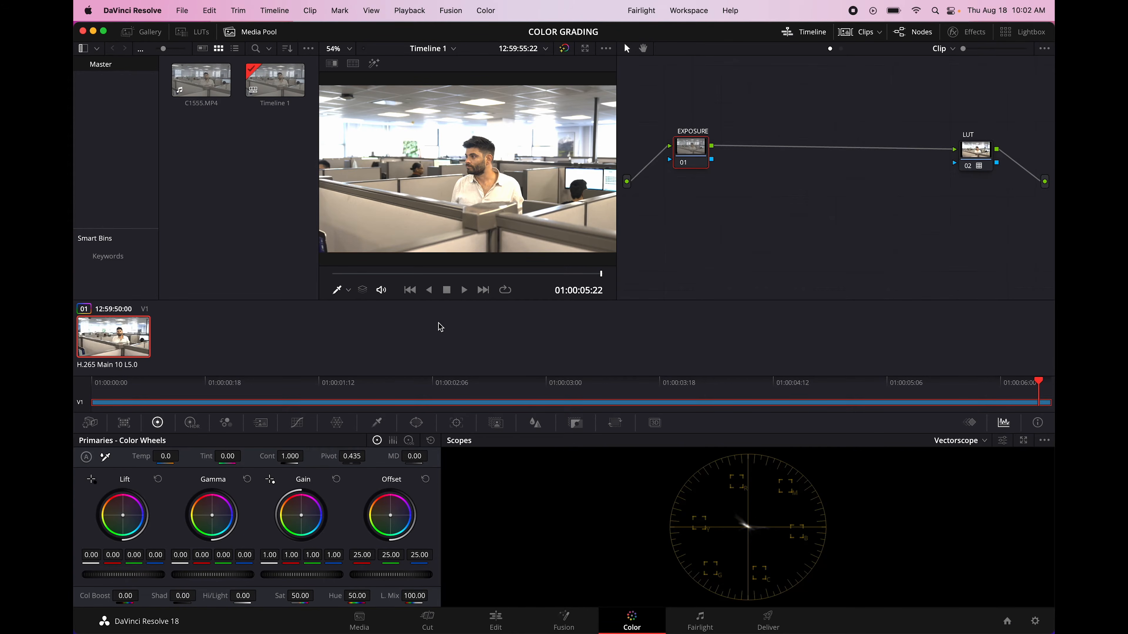
left_click(317, 576)
left_click_drag(301, 579, 234, 565)
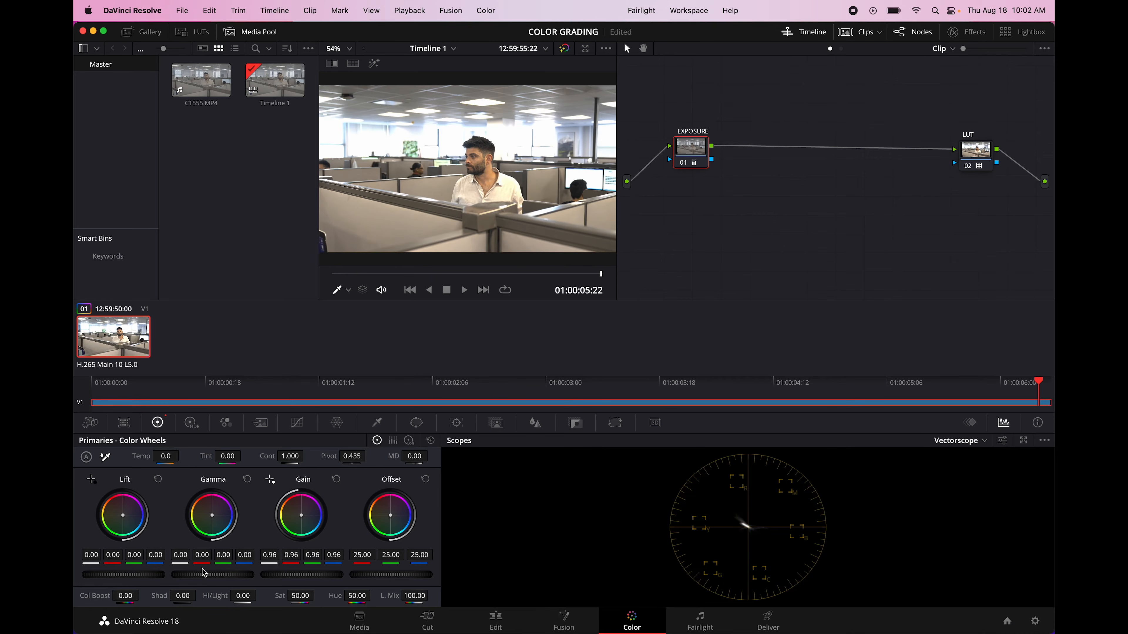
left_click_drag(144, 581, 563, 317)
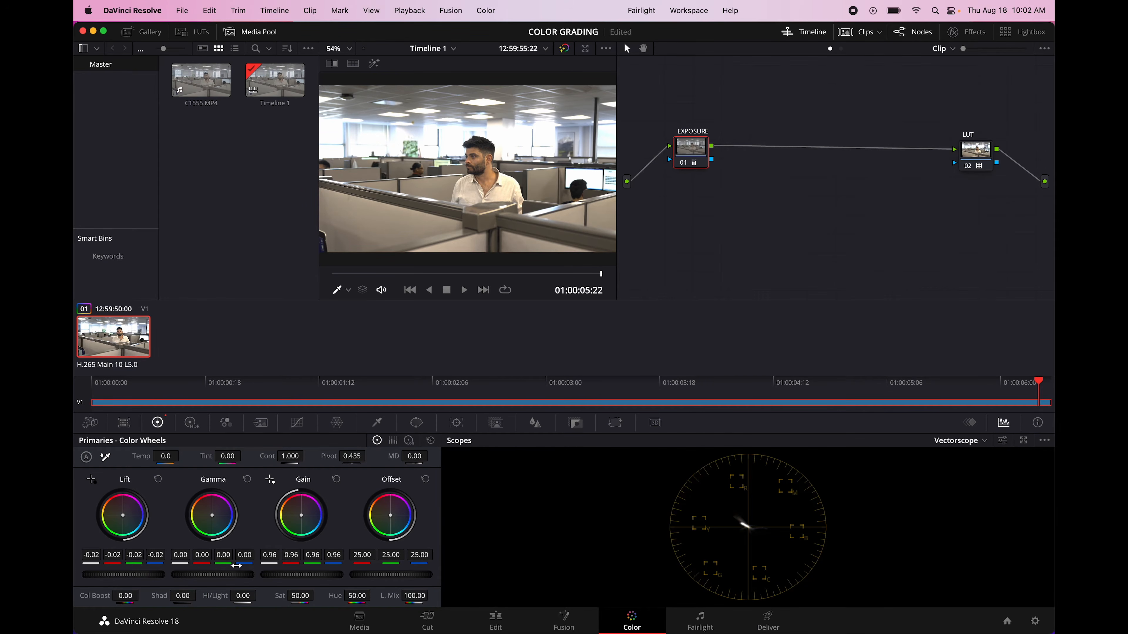
mouse_move(227, 575)
left_mouse_down()
mouse_move(186, 574)
mouse_move(247, 578)
left_mouse_up()
mouse_move(252, 578)
left_mouse_down()
mouse_move(192, 573)
mouse_move(243, 577)
left_mouse_up()
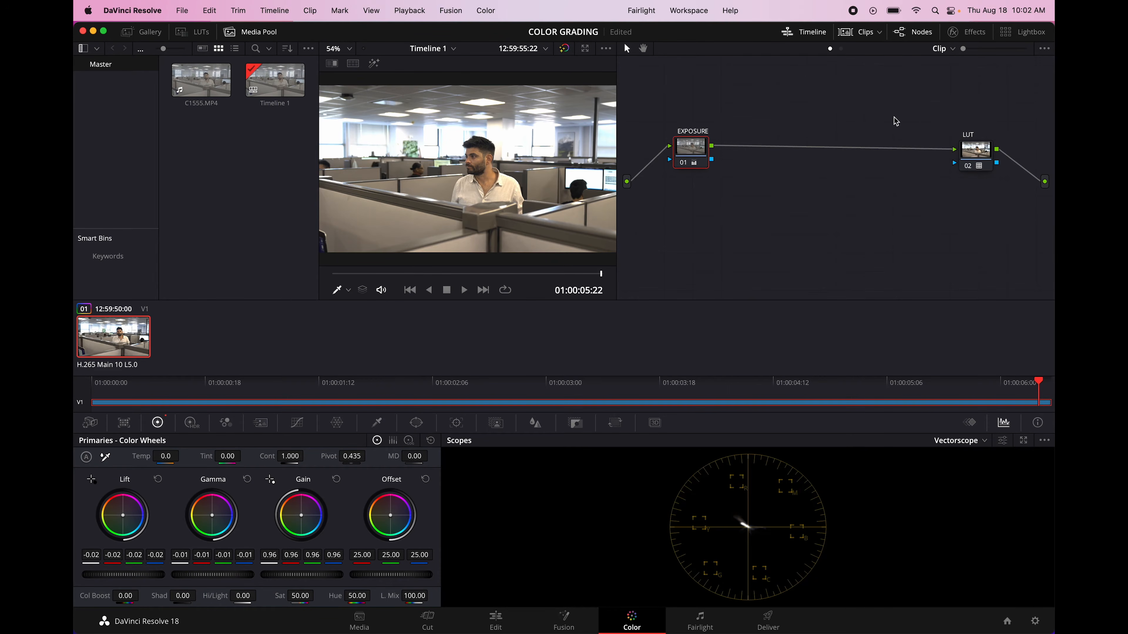
Compare the image with and without the EXPOSURE node's correction
key("super+d")
key("super+d")
key("super+d")
key("super+d")
key("super+d")
key("super+d")
Add a serial node after the EXPOSURE node, label it CONTRAST and space it slightly apart
right_click(693, 155)
mouse_move(741, 209)
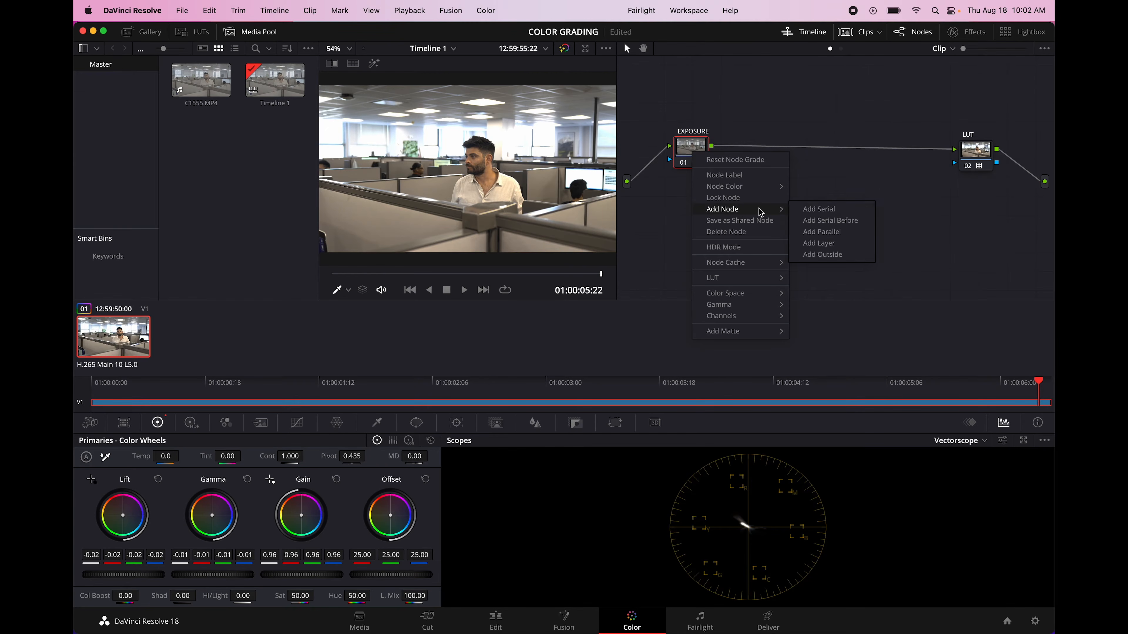
left_click(812, 210)
type("CONTRAST")
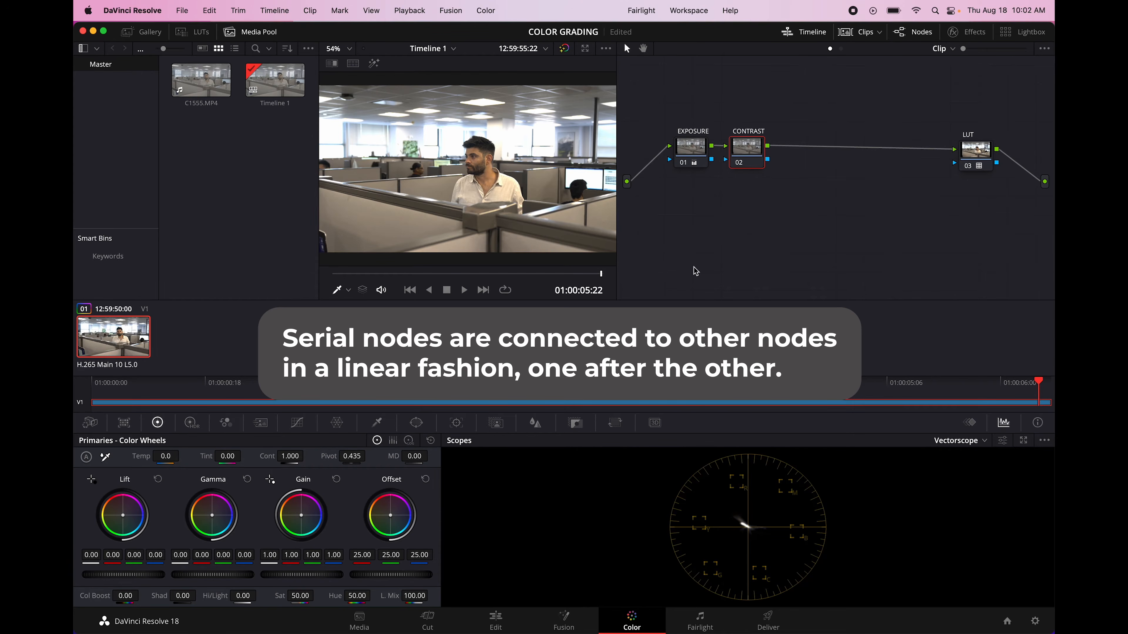
left_click_drag(754, 156, 762, 157)
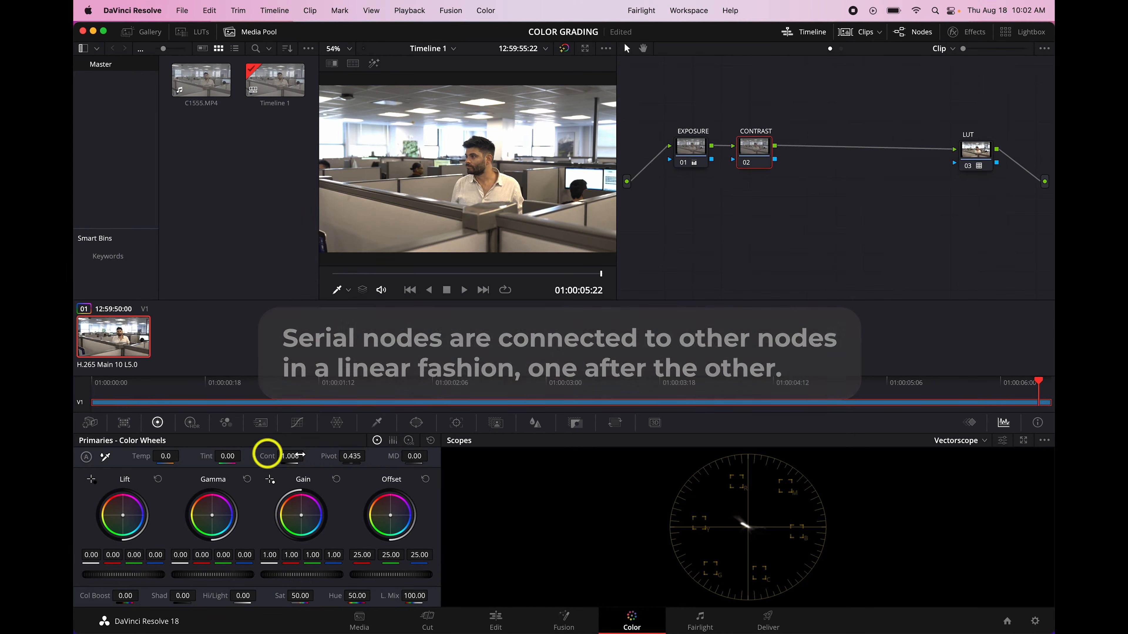
Raise the CONTRAST node's contrast to 1.216 and switch the scope to Waveform
left_click_drag(285, 460, 311, 462)
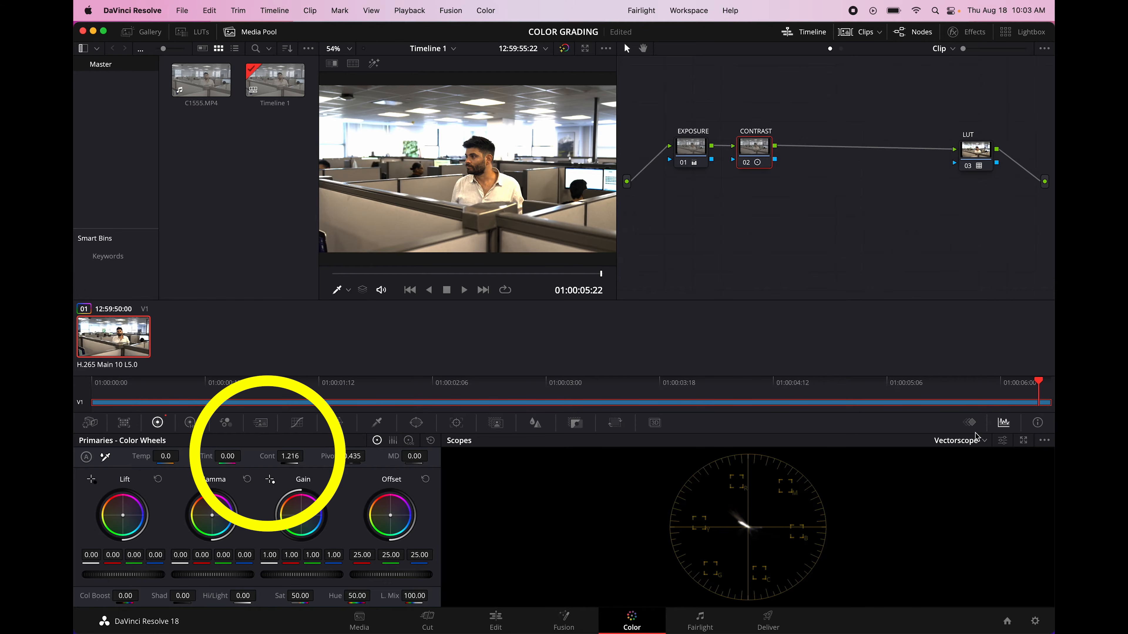
left_click(969, 444)
left_click(964, 466)
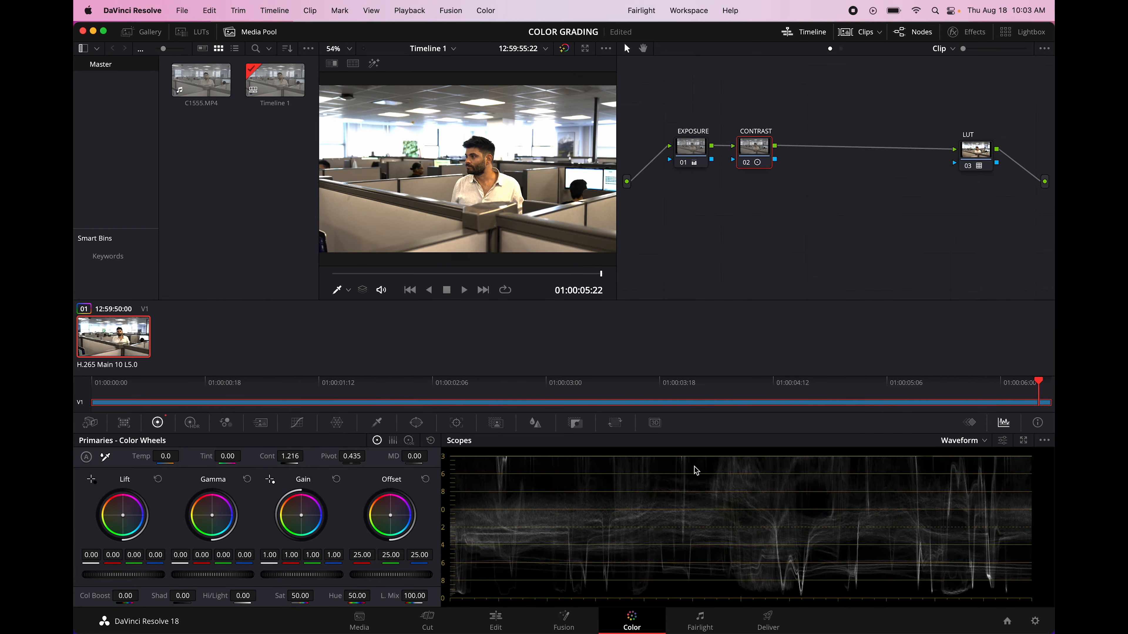
Try a pivot of 0.593, reset the primaries, and set contrast to 1.174 and pivot to 0.387 on the CONTRAST node
left_click_drag(349, 456, 397, 461)
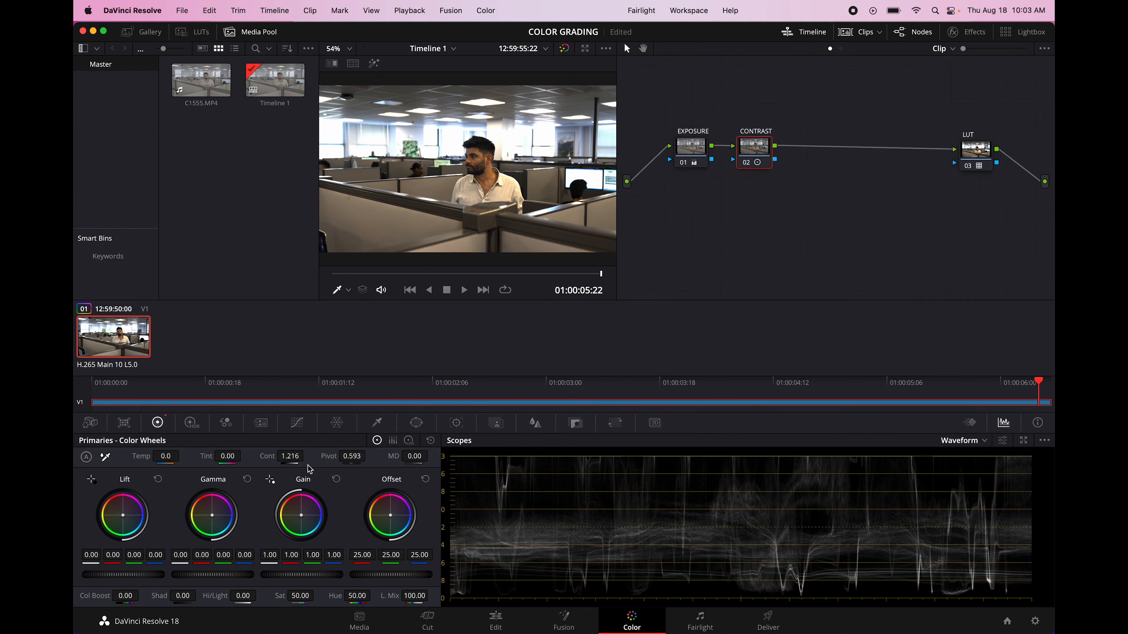
left_click(432, 443)
left_click_drag(290, 456, 355, 456)
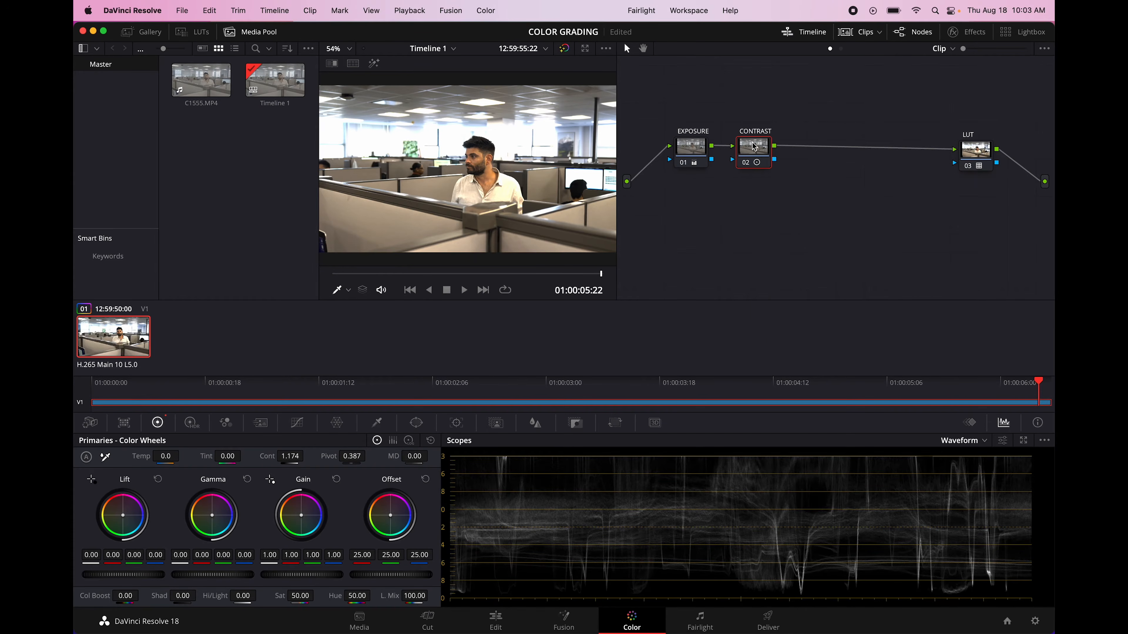
Add a serial node after the CONTRAST node and label it SATURATION
right_click(754, 146)
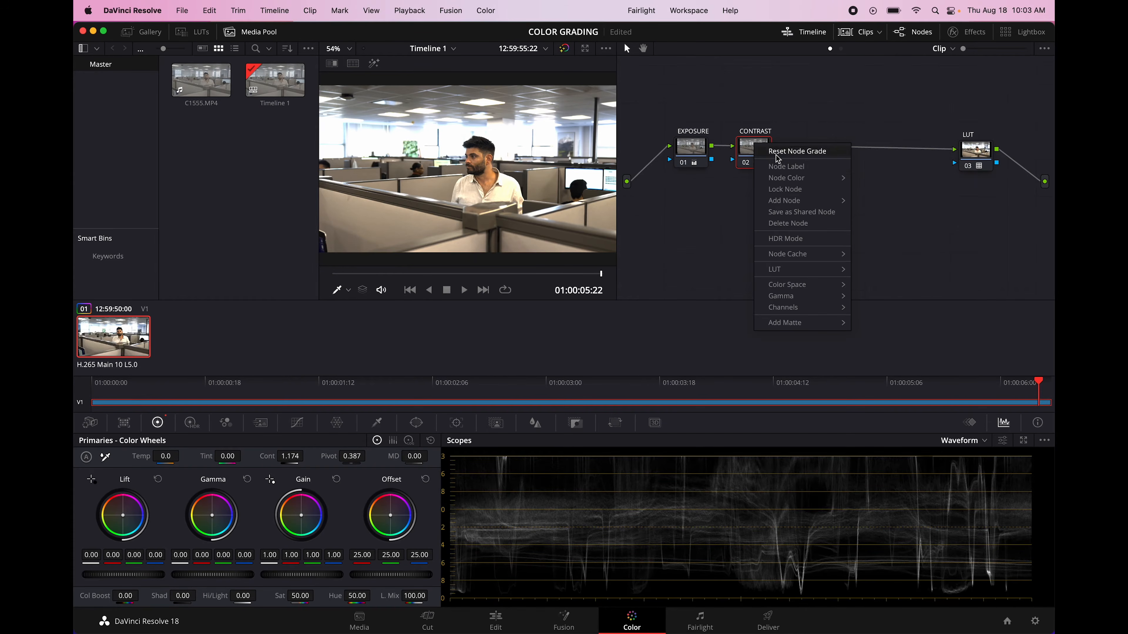
mouse_move(799, 200)
left_click(881, 200)
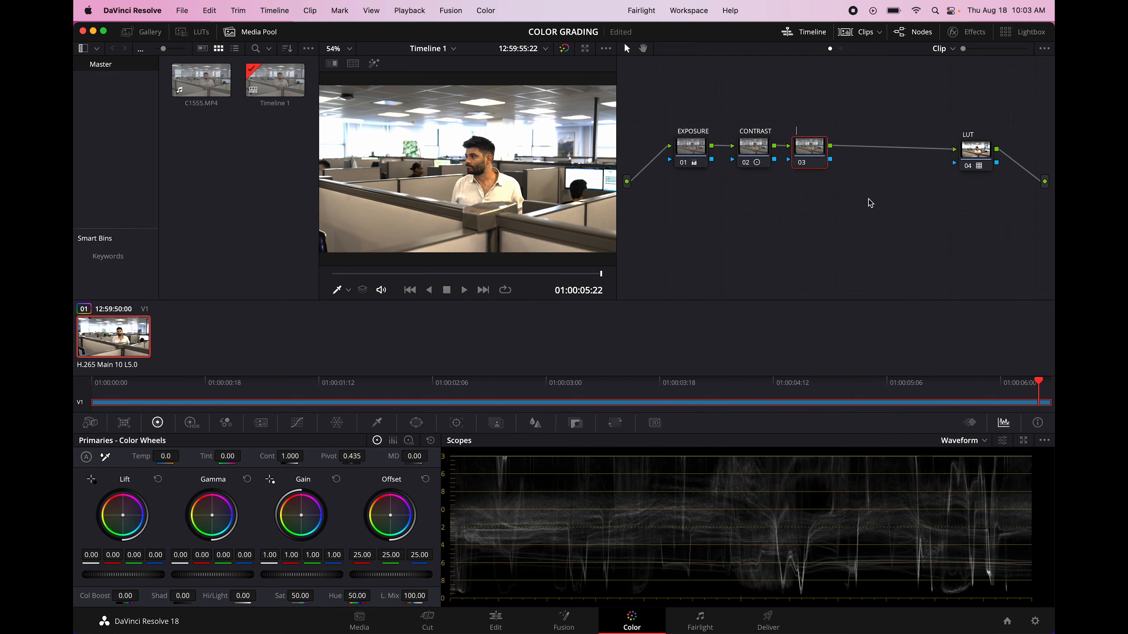
type("SATURATION")
key("Return")
Reduce the SATURATION node's saturation to 44.20 and compare the image with the node off and on
left_click_drag(294, 592, 301, 595)
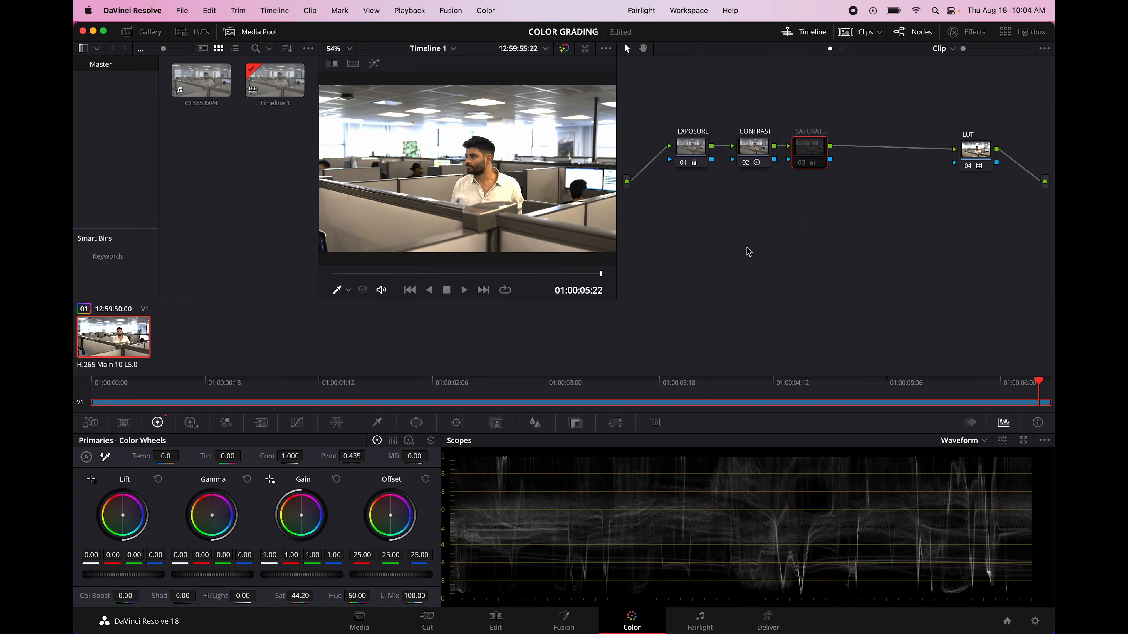
left_click(782, 237)
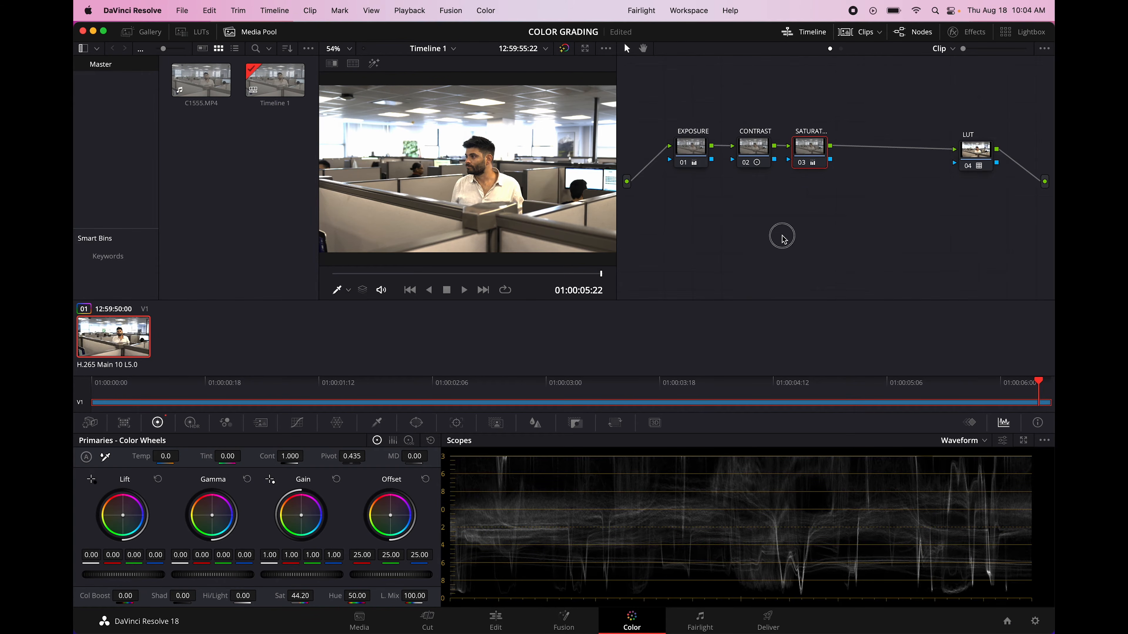
left_click(836, 208)
left_click(782, 241)
Anchor the SATURATION node's Sat Vs Sat curve with a low-saturation point and lower its zero-saturation end to output 0.73
left_click(299, 422)
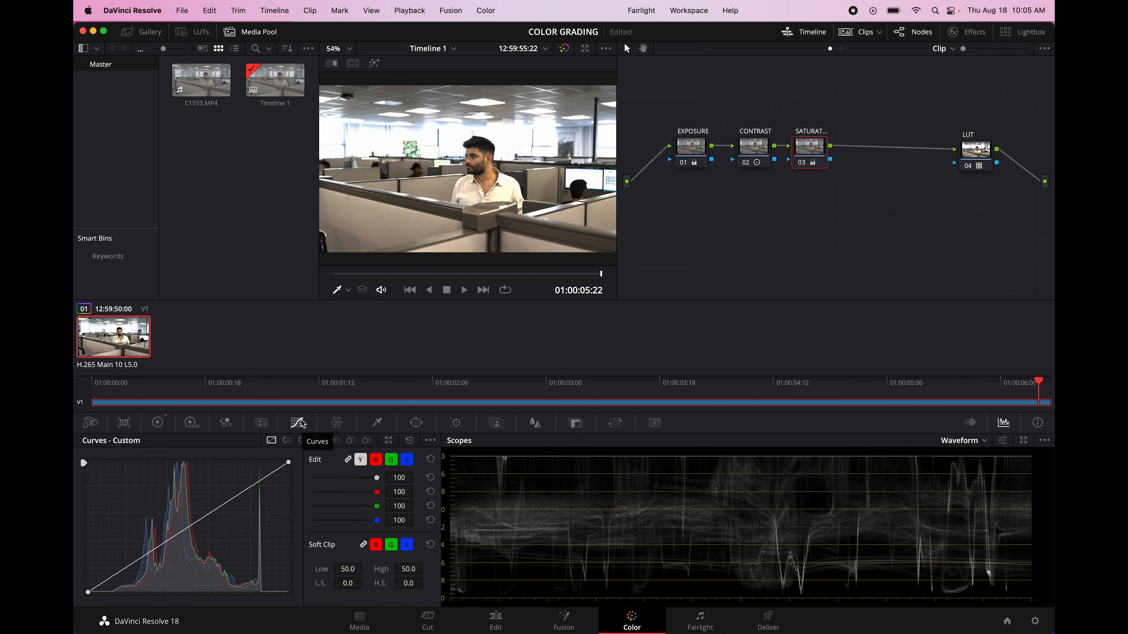
left_click(351, 440)
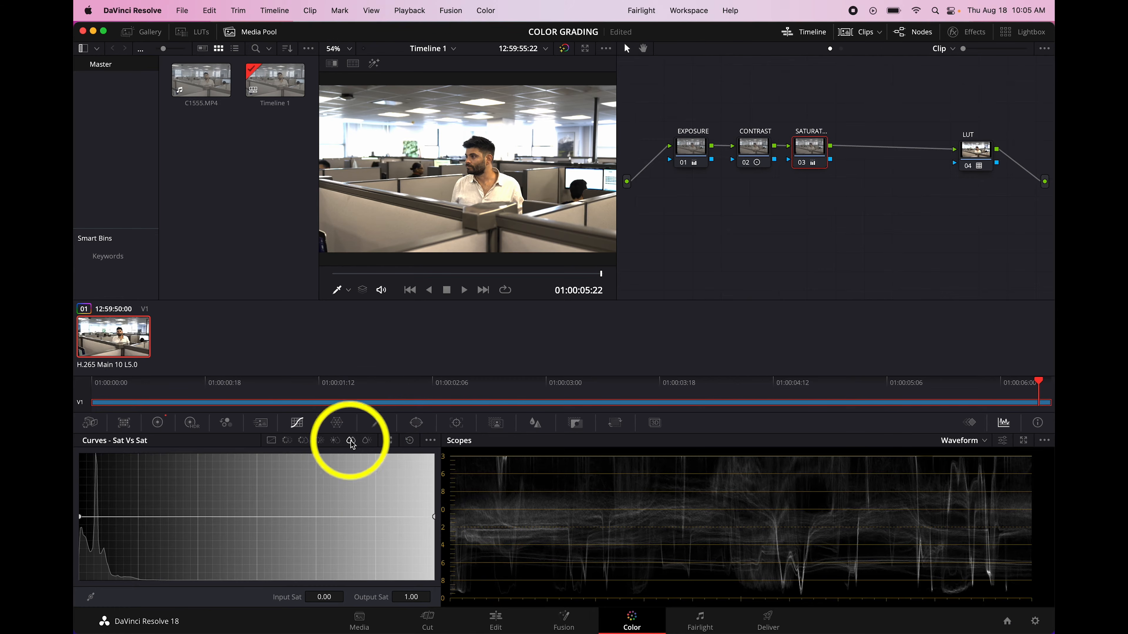
left_click(142, 517)
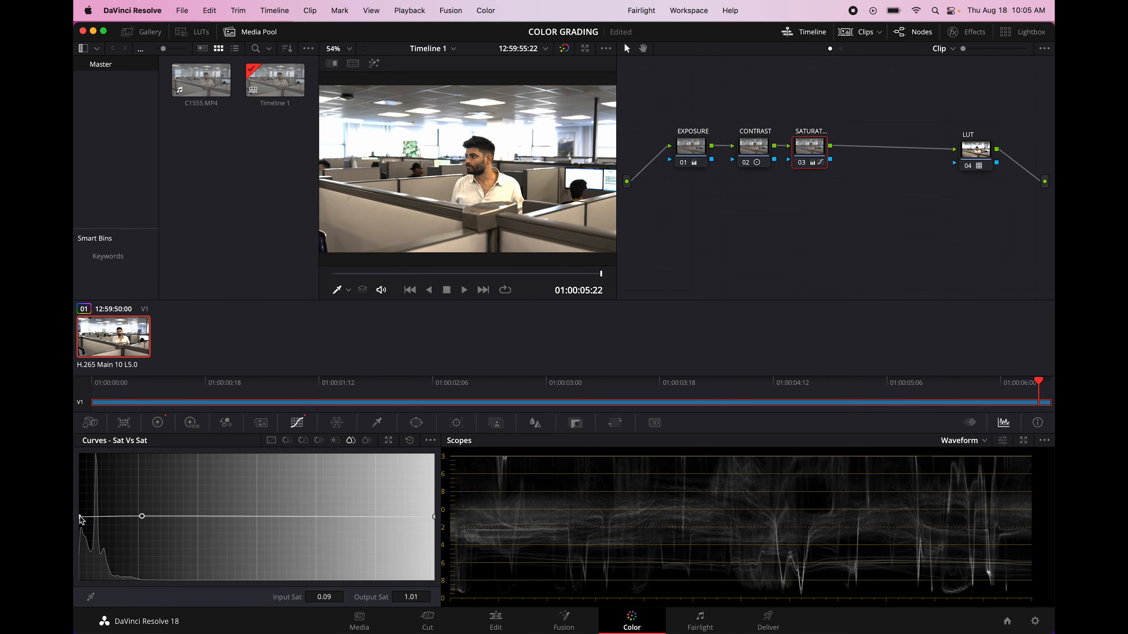
left_click_drag(80, 517, 75, 565)
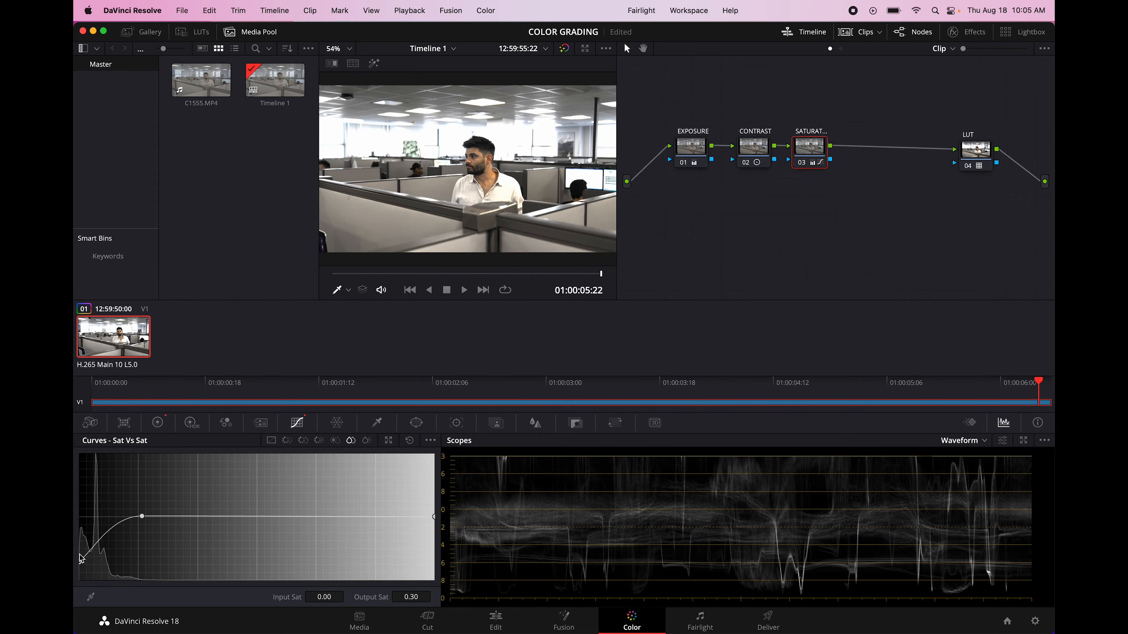
left_click_drag(80, 559, 83, 558)
left_click_drag(85, 559, 79, 537)
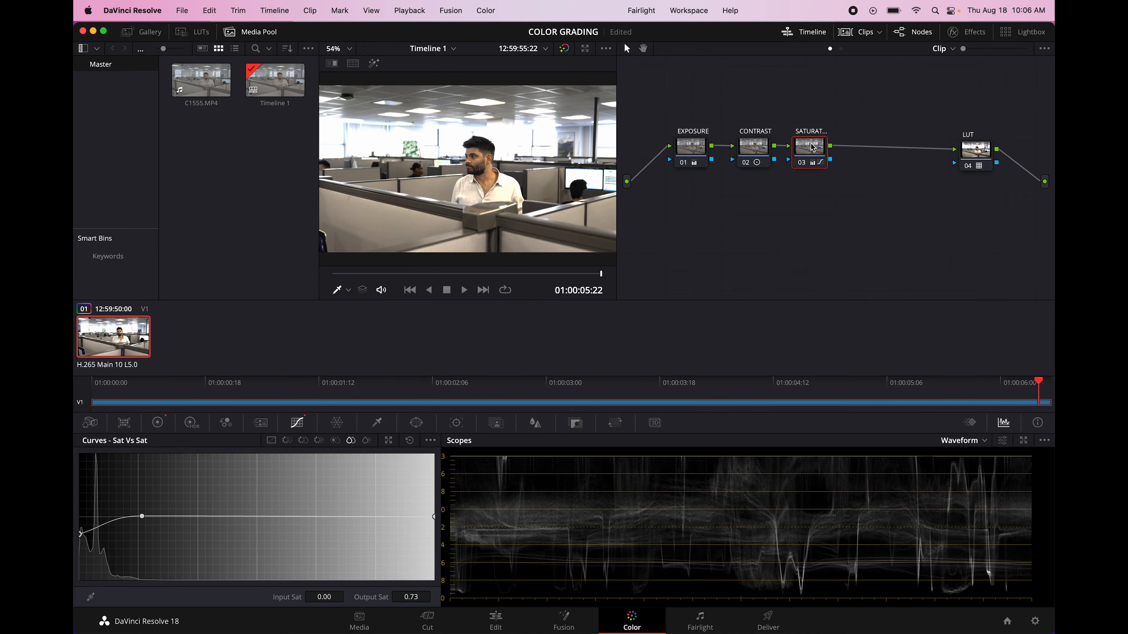
Save the project, add a serial node after the SATURATION node and label it CEILING
key("super+s")
key("alt+s")
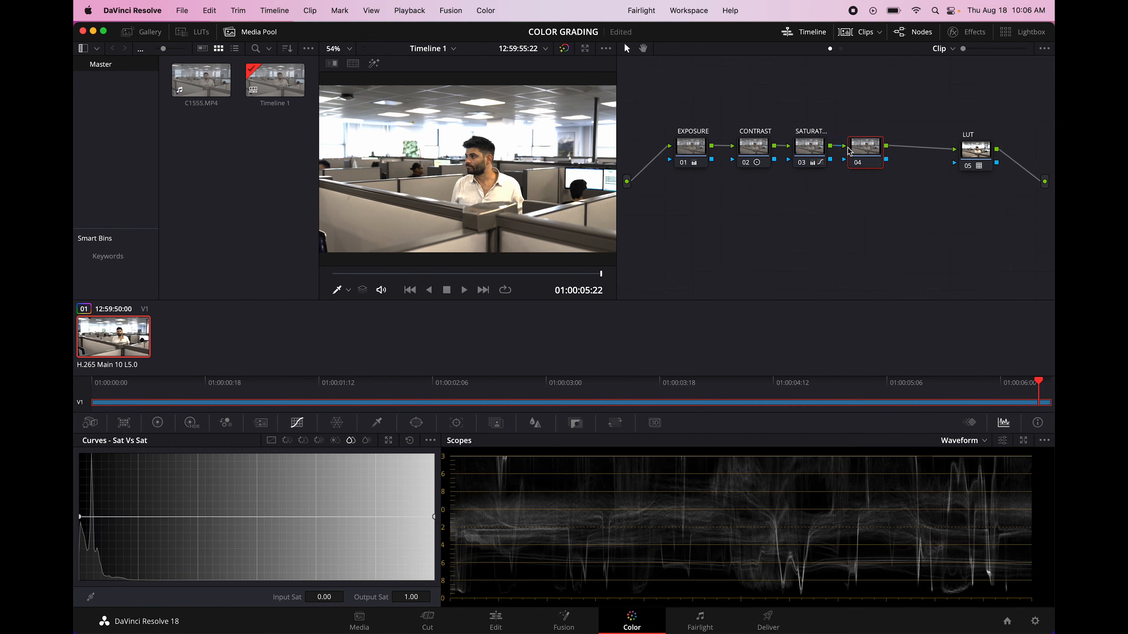
right_click(872, 149)
left_click(918, 167)
Add a rectangular window to the CEILING node and fit it over the ceiling across the full frame width, with pan 42.70 and tilt 54.48
left_click(418, 424)
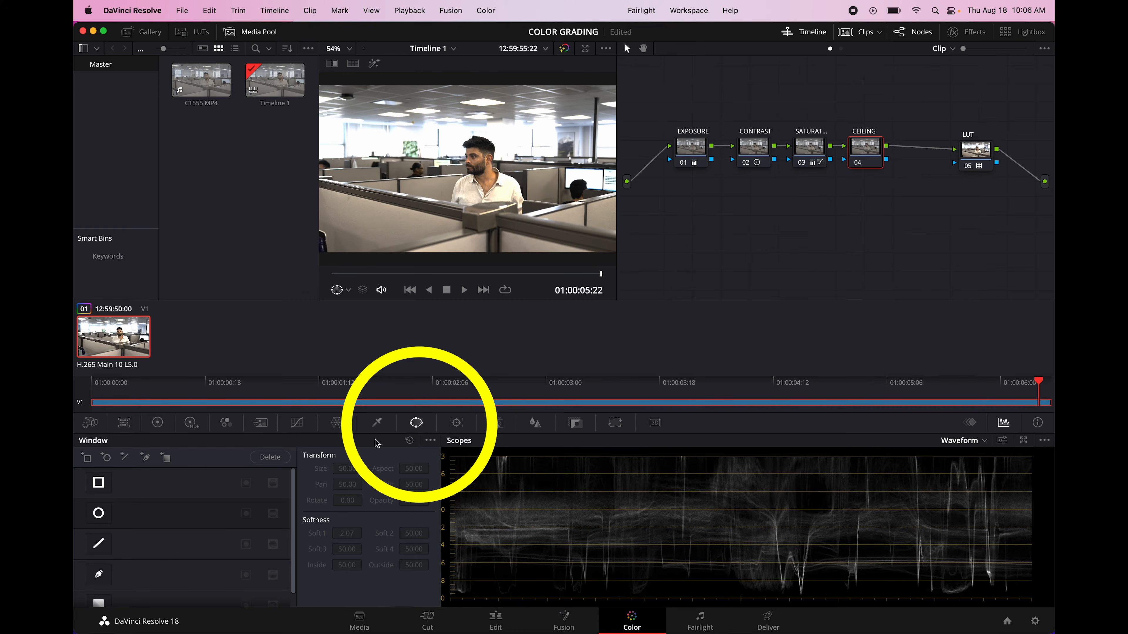
left_click(99, 484)
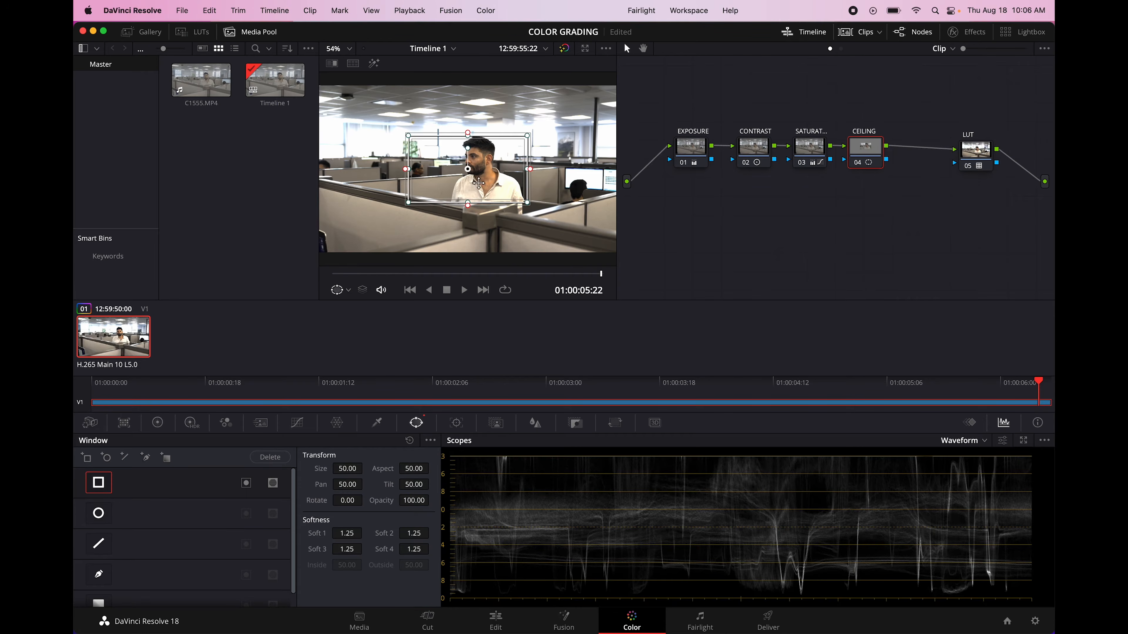
left_click_drag(480, 174, 627, 116)
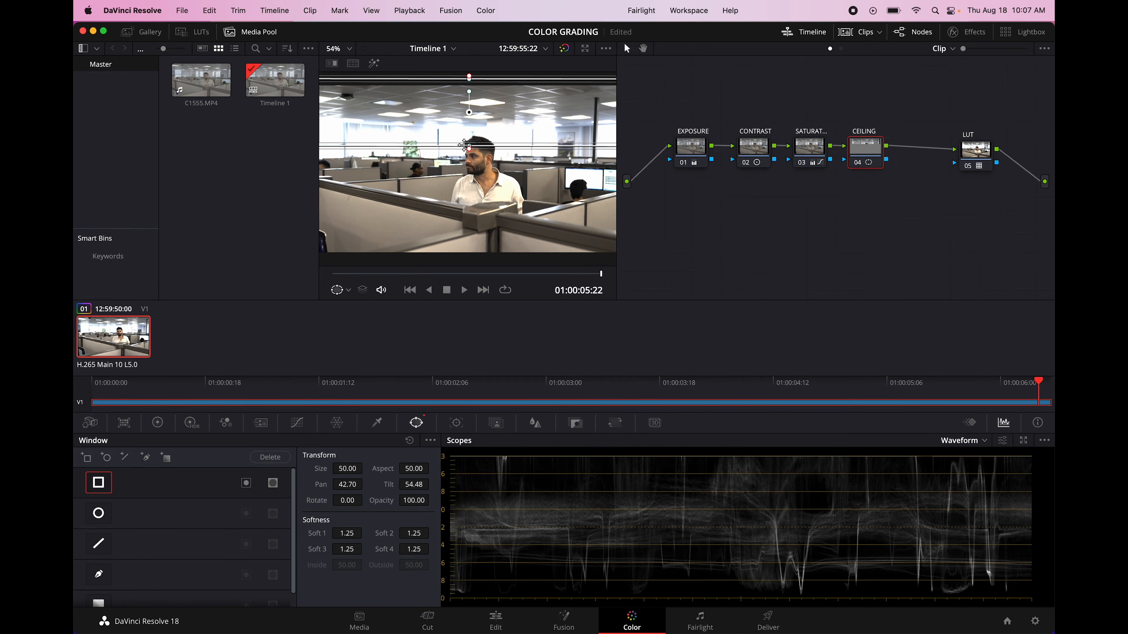
left_click_drag(469, 148, 466, 116)
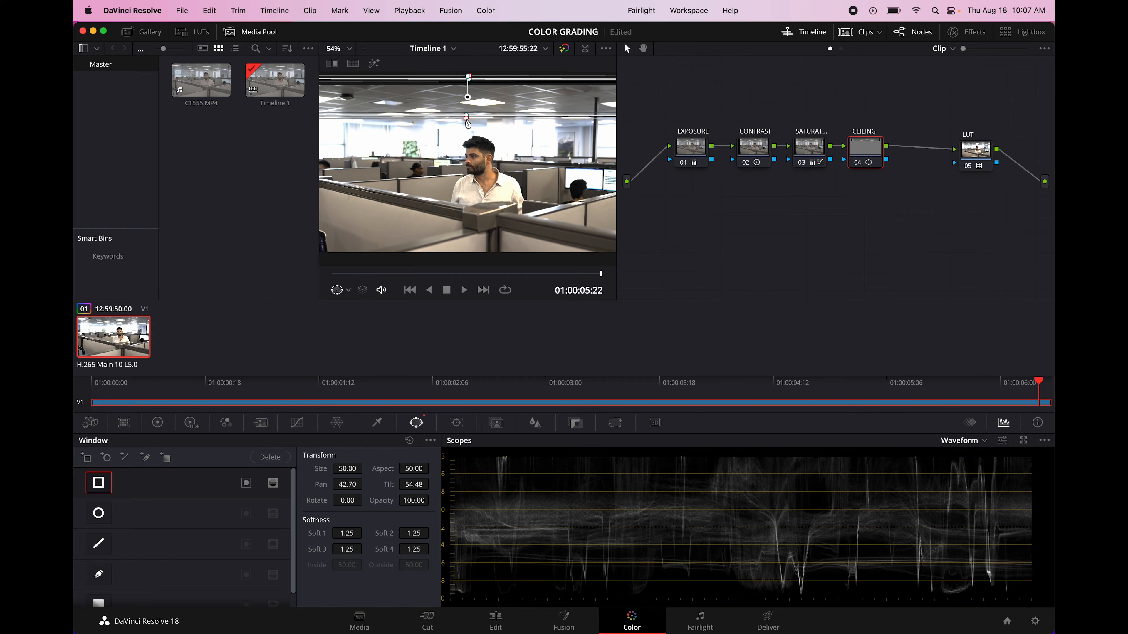
Feather the ceiling window's lower edge to Soft 4 of 5.05 and check the mask with Highlight
left_click_drag(467, 123, 466, 130)
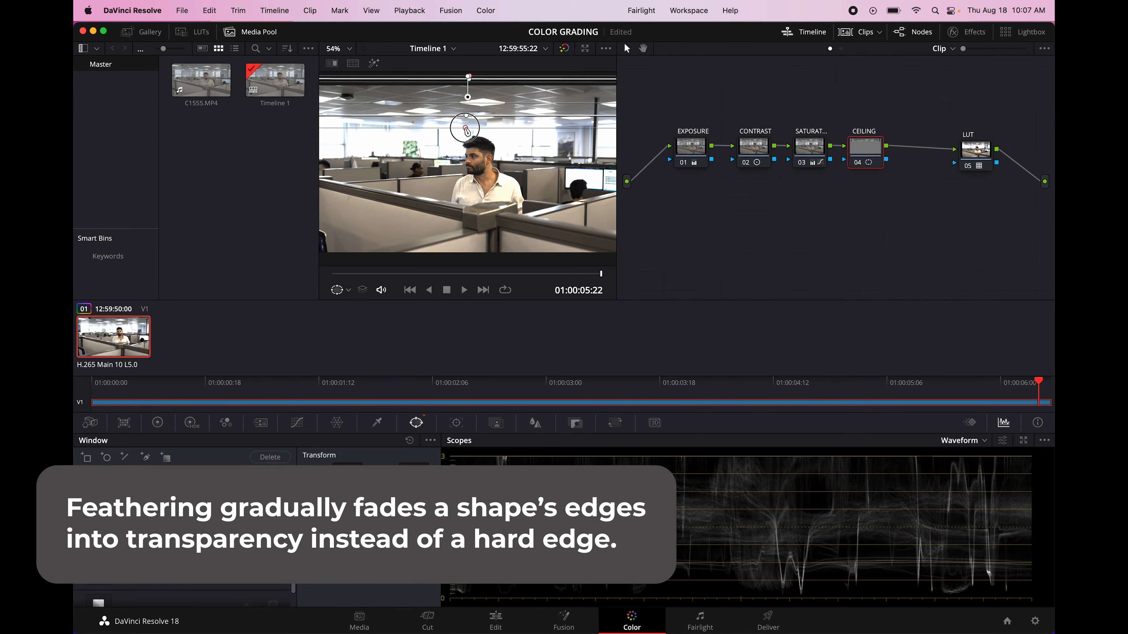
scroll(488, 180, "up", 2)
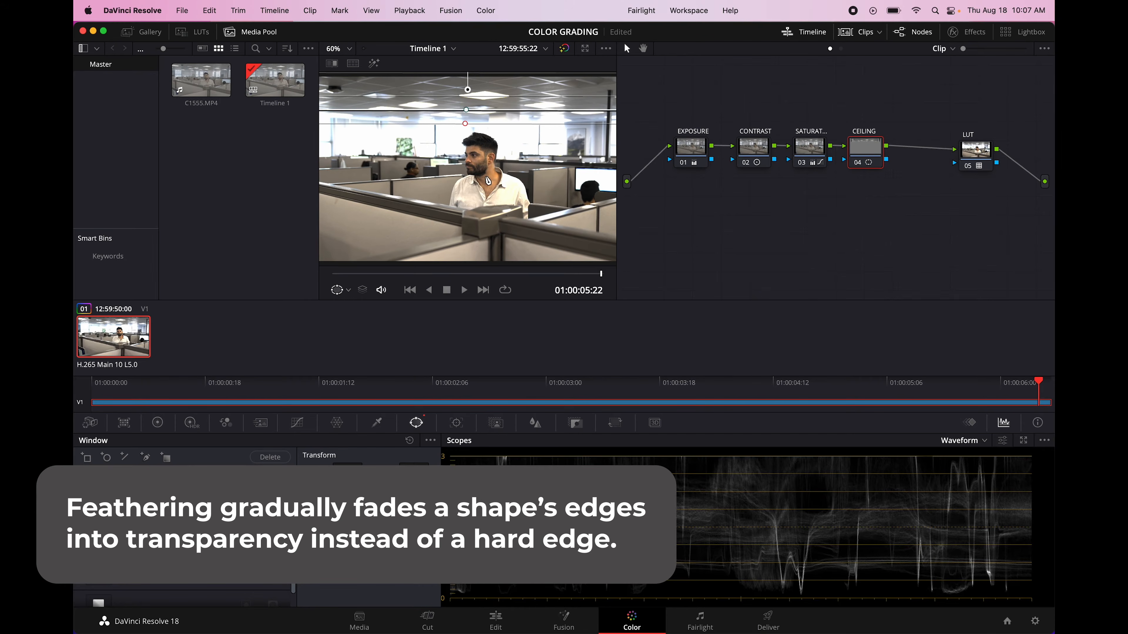
left_click_drag(465, 110, 466, 121)
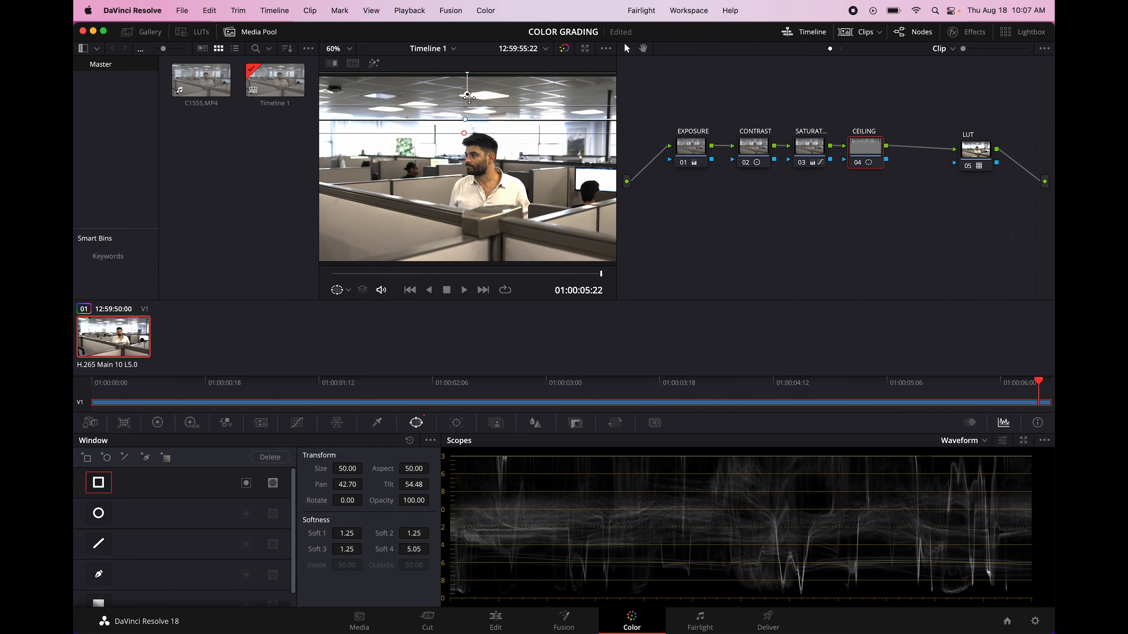
left_click(374, 64)
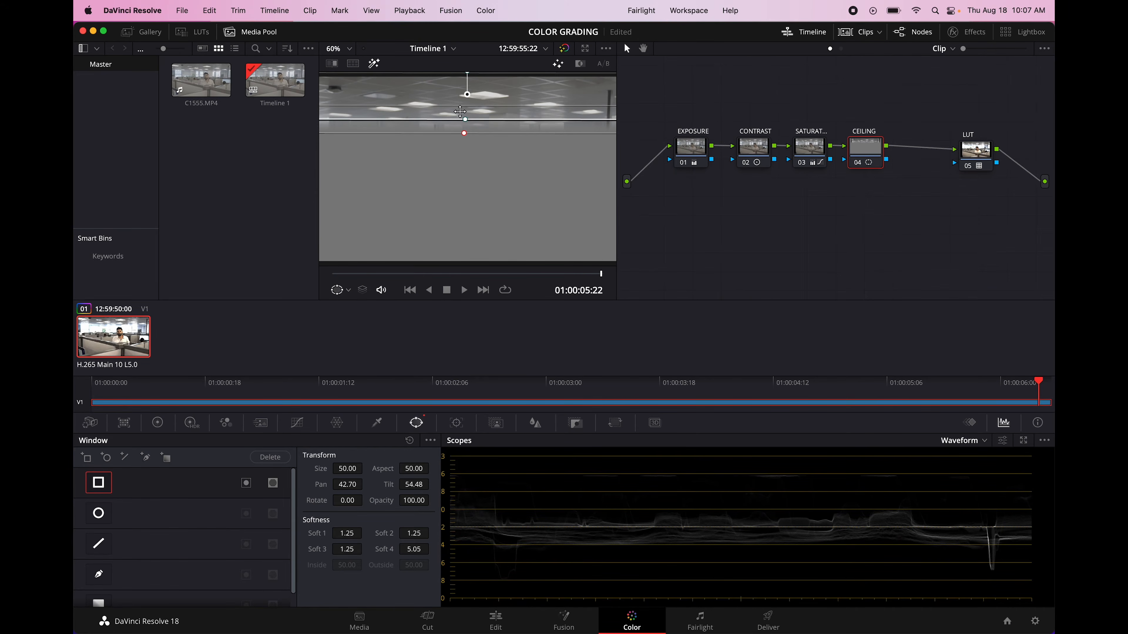
left_click(373, 64)
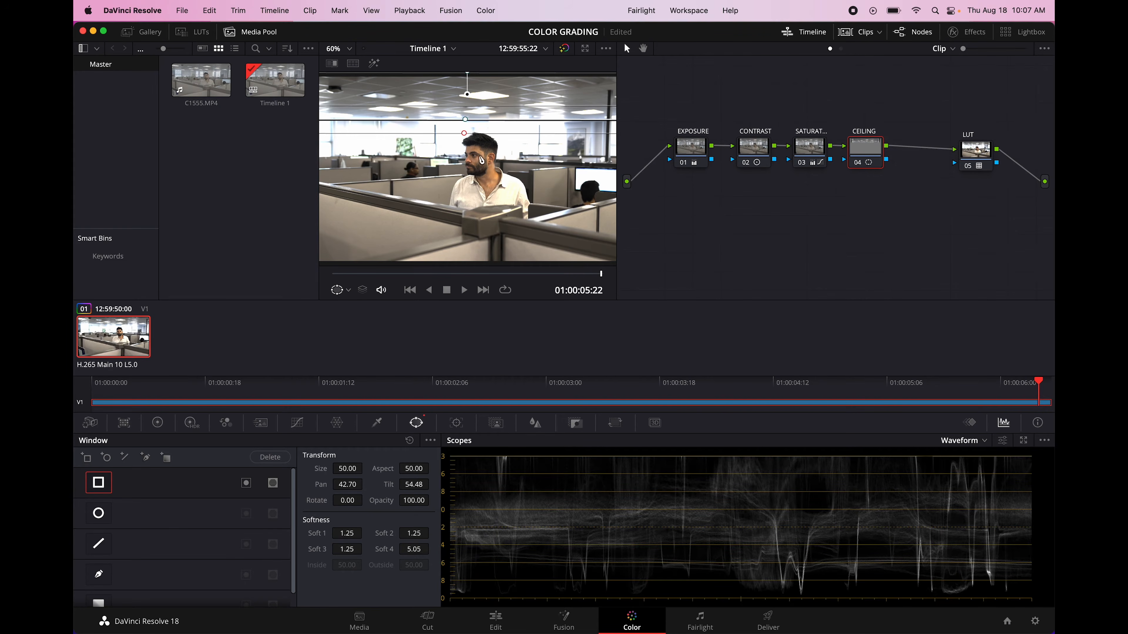
Darken the masked ceiling by lowering the CEILING node's gamma to -0.02 and gain to 0.96
left_click(158, 422)
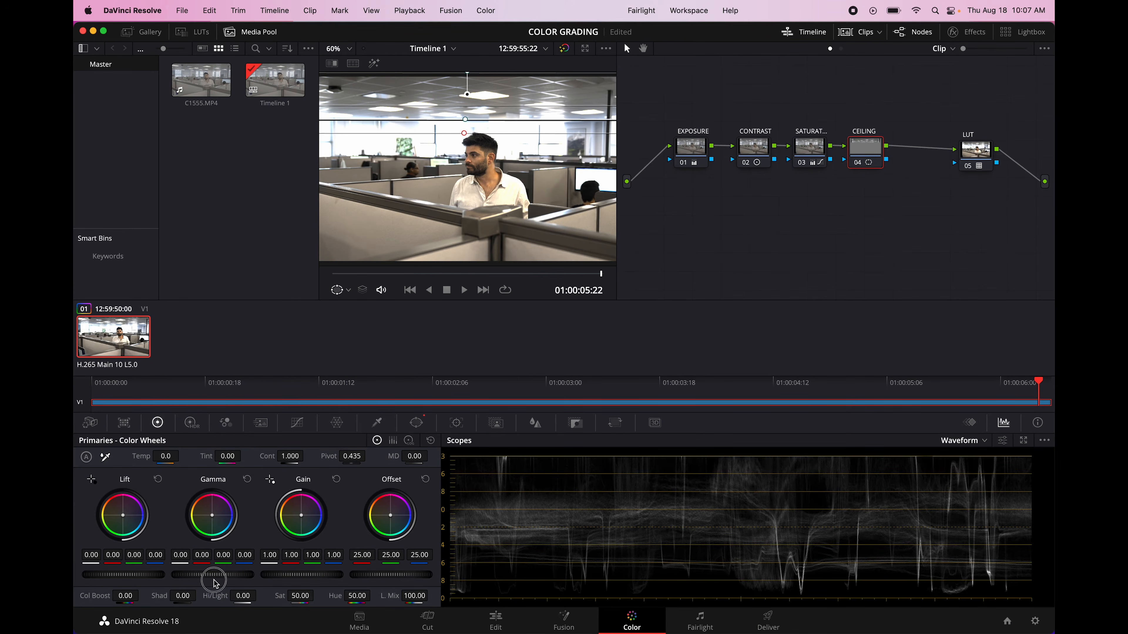
left_click_drag(225, 576, 195, 576)
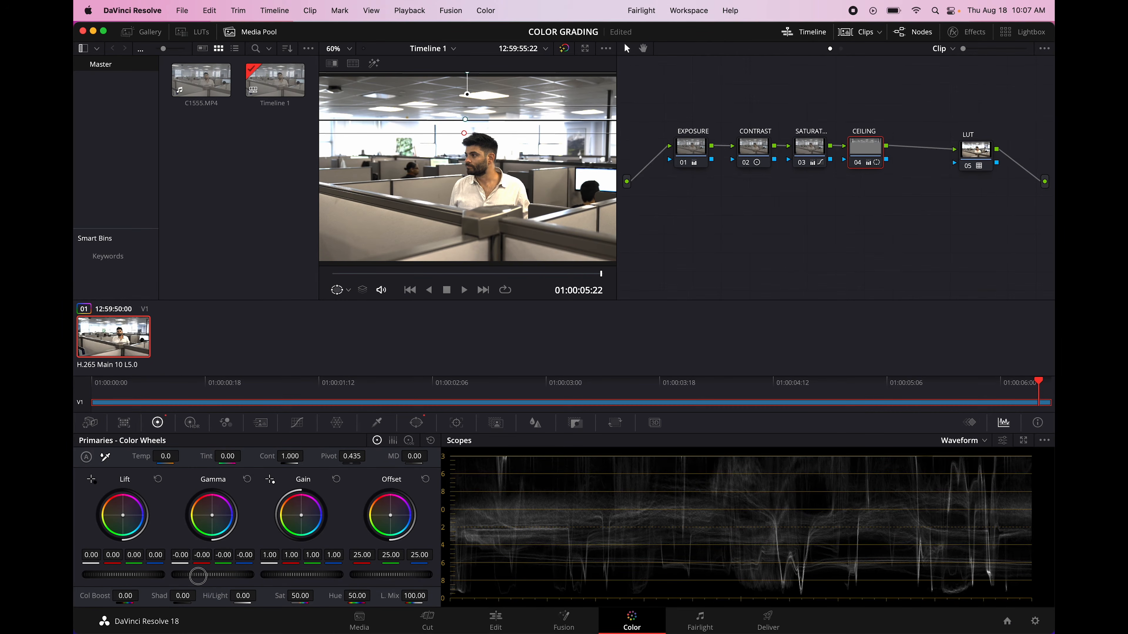
left_click_drag(297, 575, 261, 576)
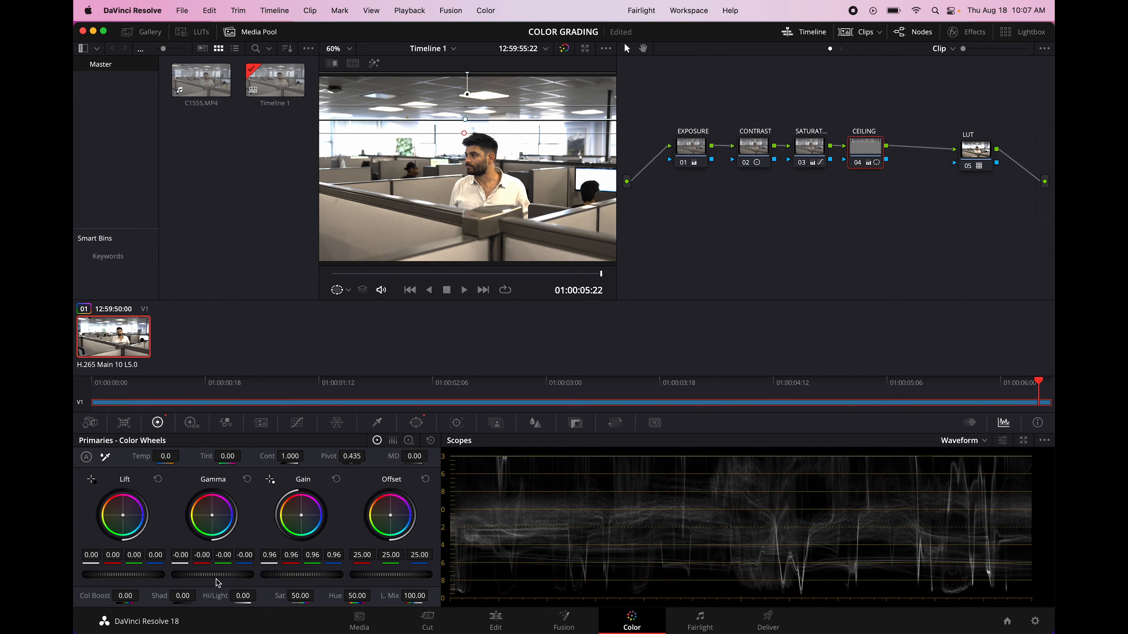
left_click_drag(217, 577, 209, 577)
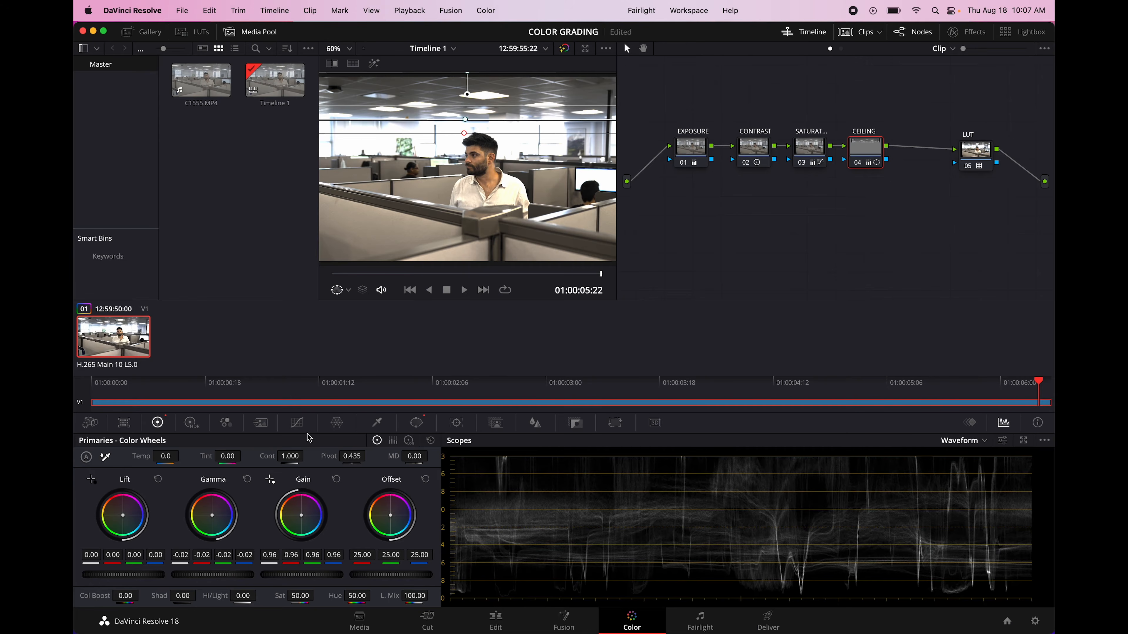
Compare the image with the CEILING node off and on
left_click(296, 424)
left_click(860, 154)
key("super+d")
key("super+d")
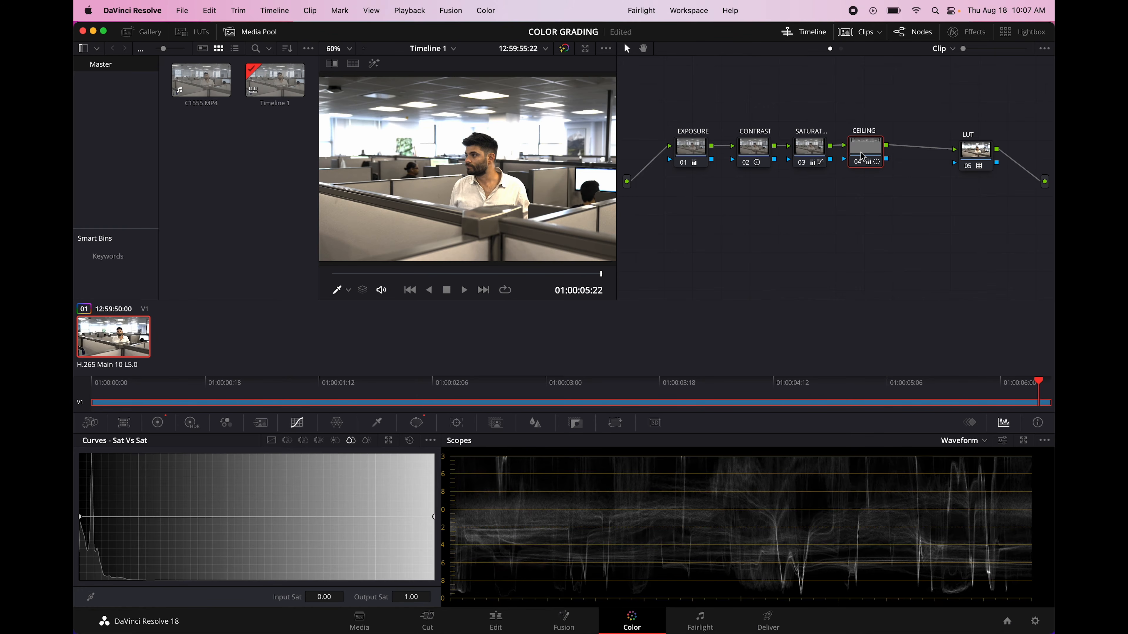
key("super+d")
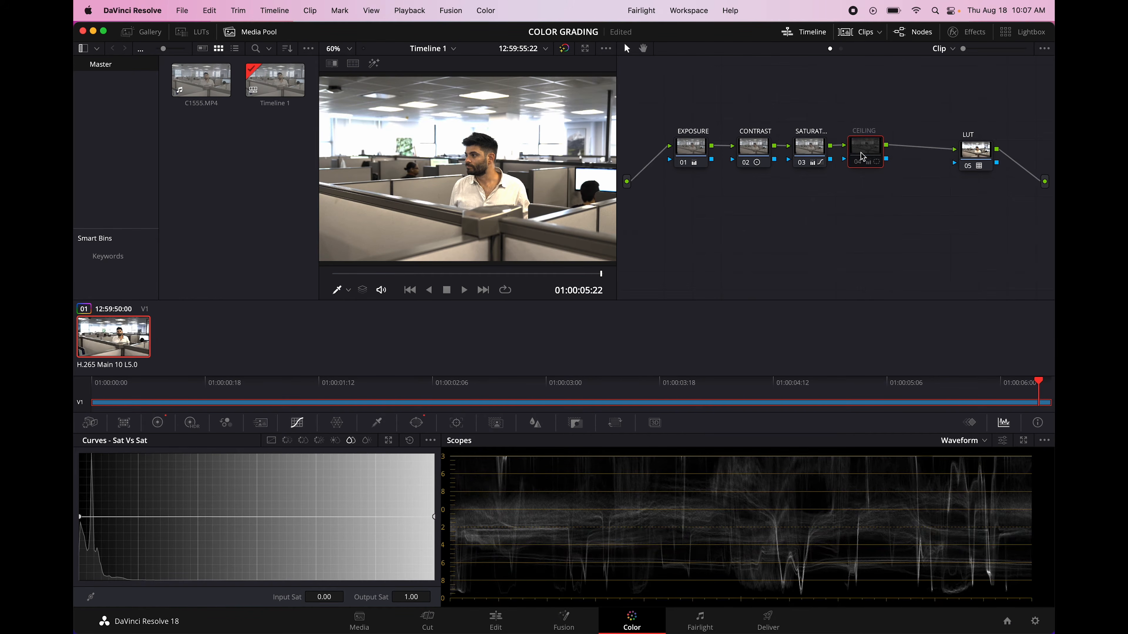
key("super+d")
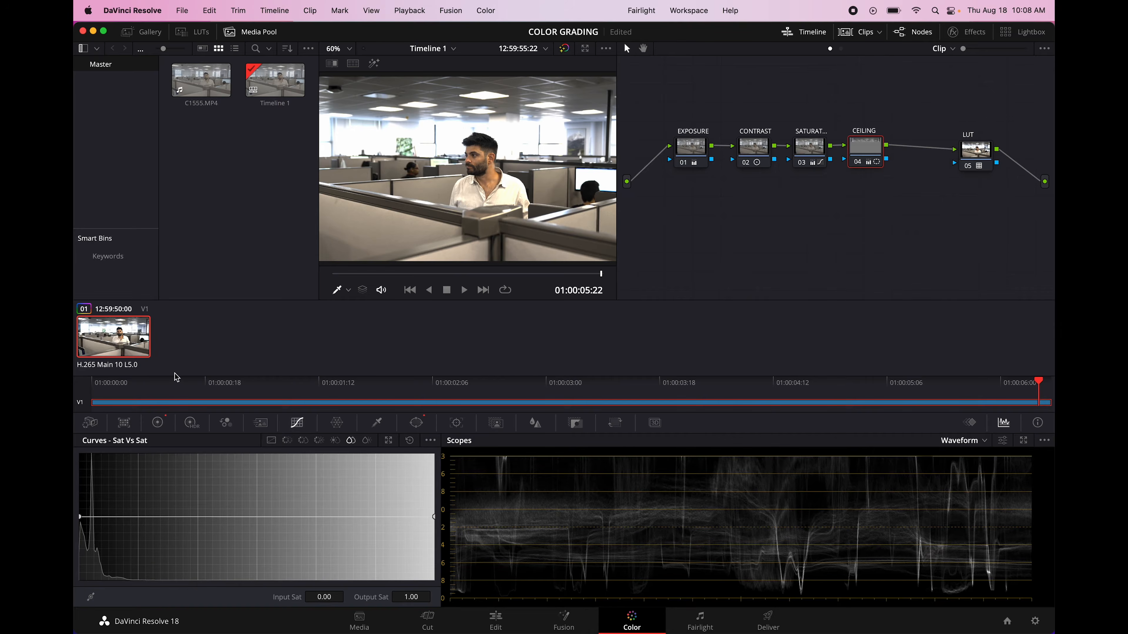
Set the CEILING node's gain to 0.97 and compare the image with and without the correction
left_click(158, 422)
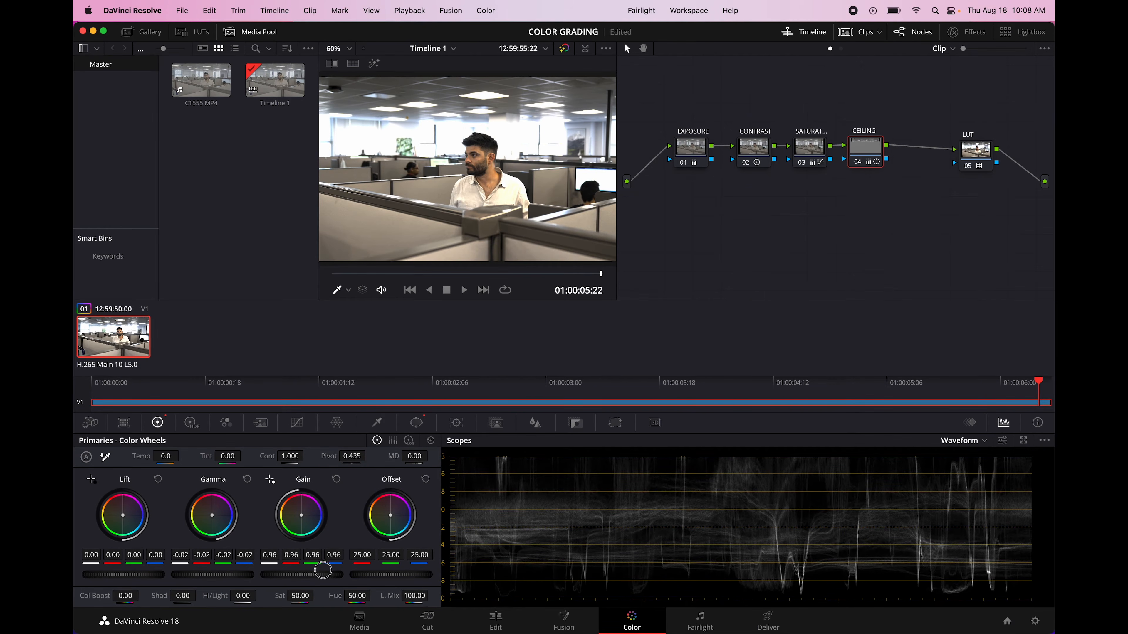
left_click_drag(335, 569, 375, 567)
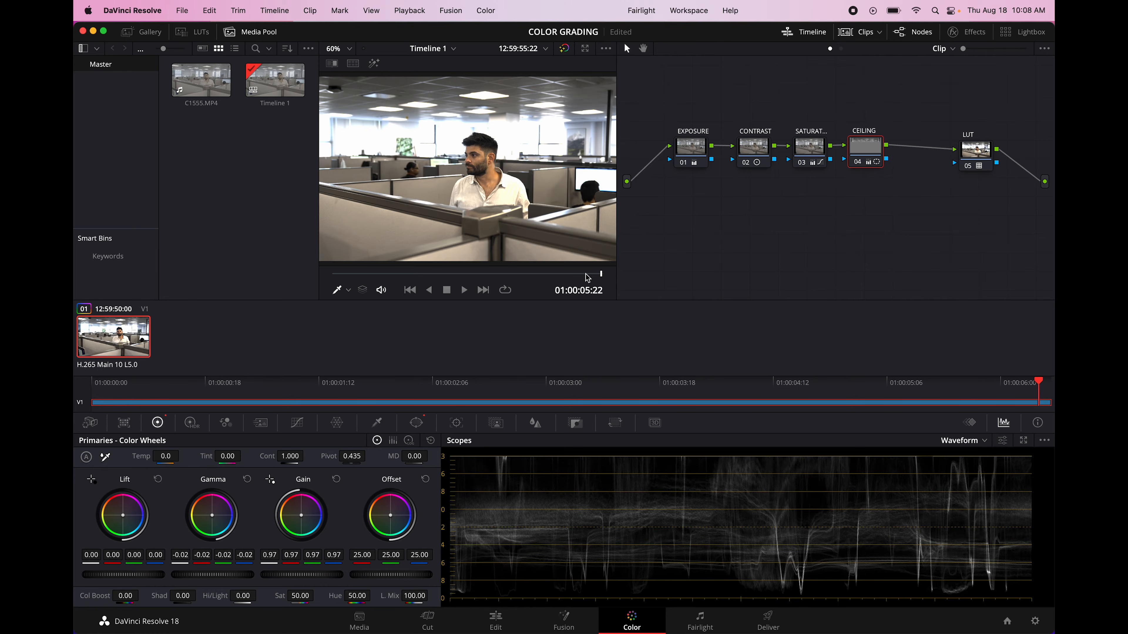
key("ctrl+d")
key("ctrl+d")
key("alt+s")
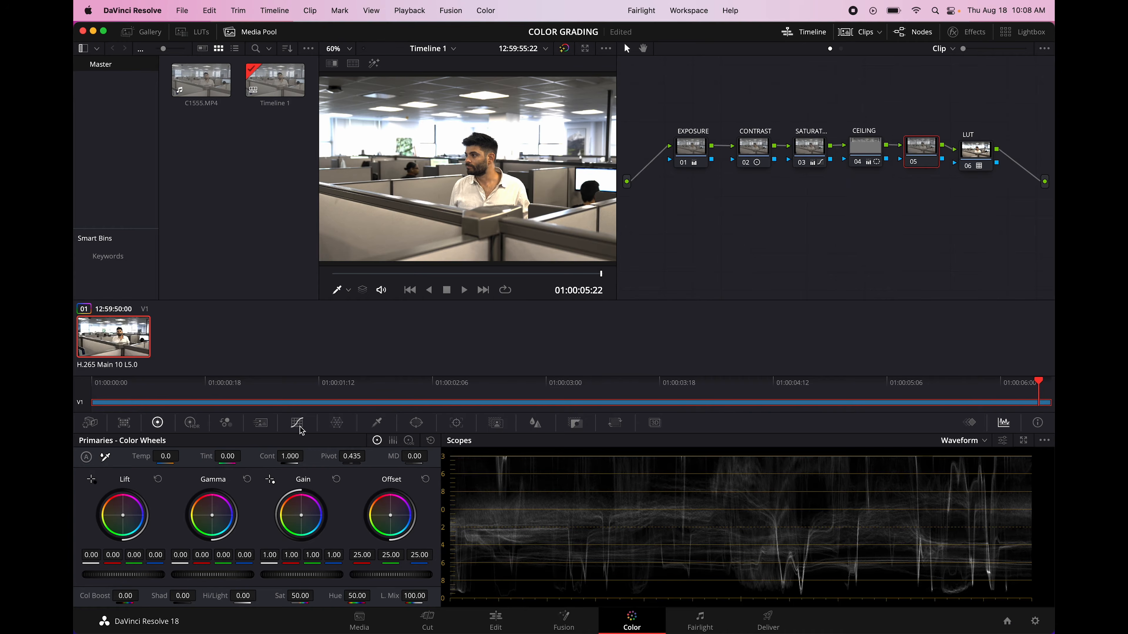
left_click(416, 422)
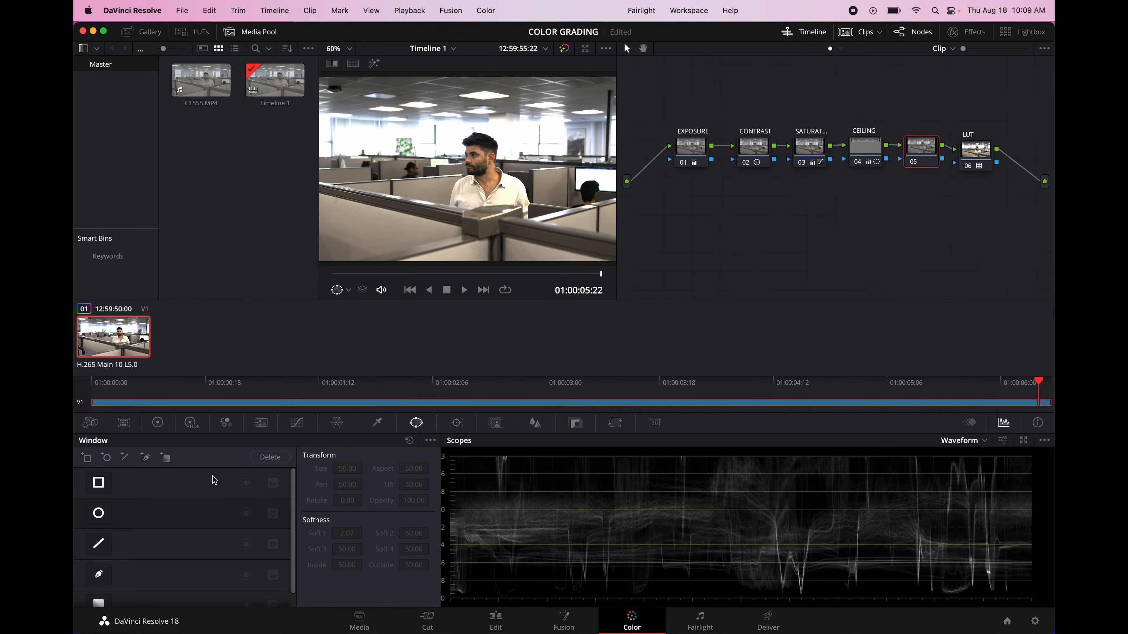
left_click(97, 515)
left_click_drag(451, 197, 468, 201)
left_click_drag(538, 175, 491, 173)
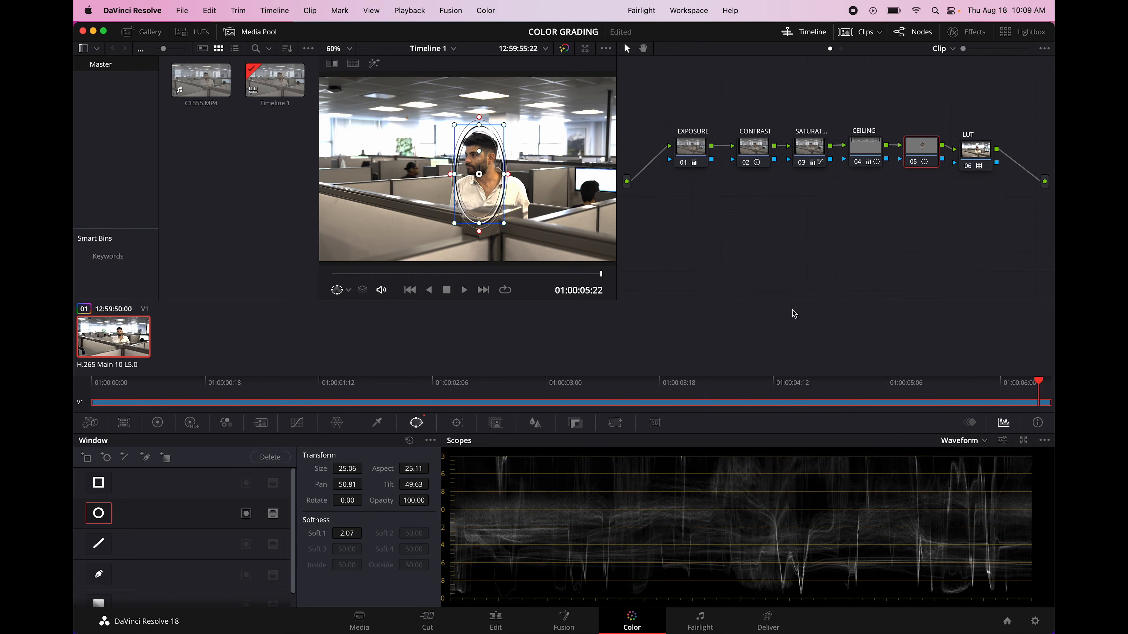
key("super+z")
key("super+z")
key("super+z")
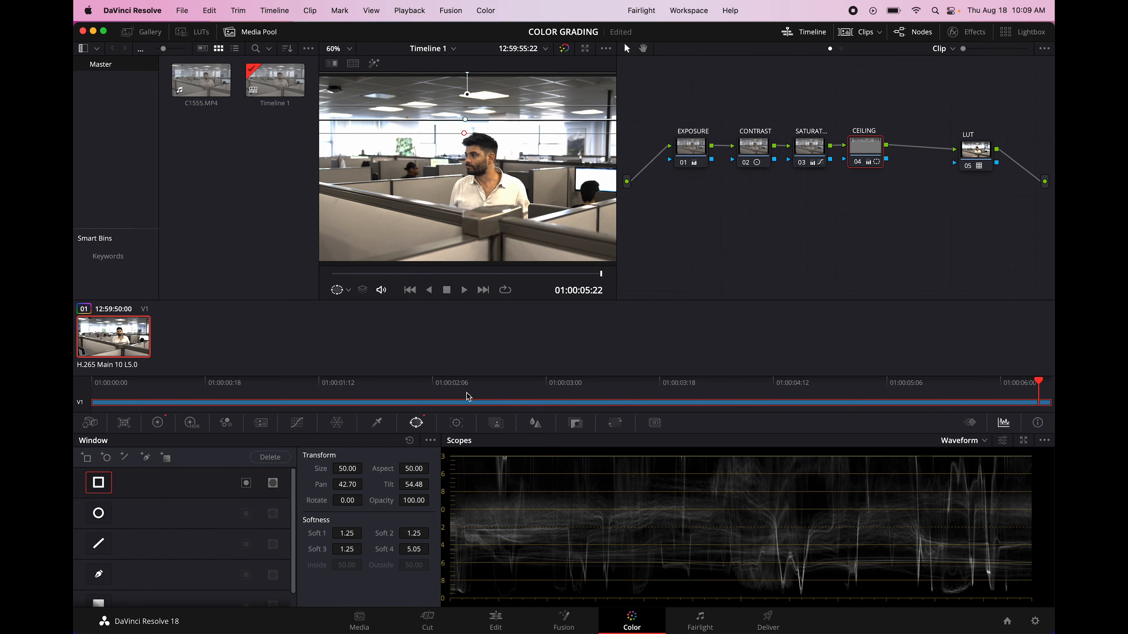
Add a serial node after the CEILING node and label it SKIN
key("alt+s")
right_click(908, 153)
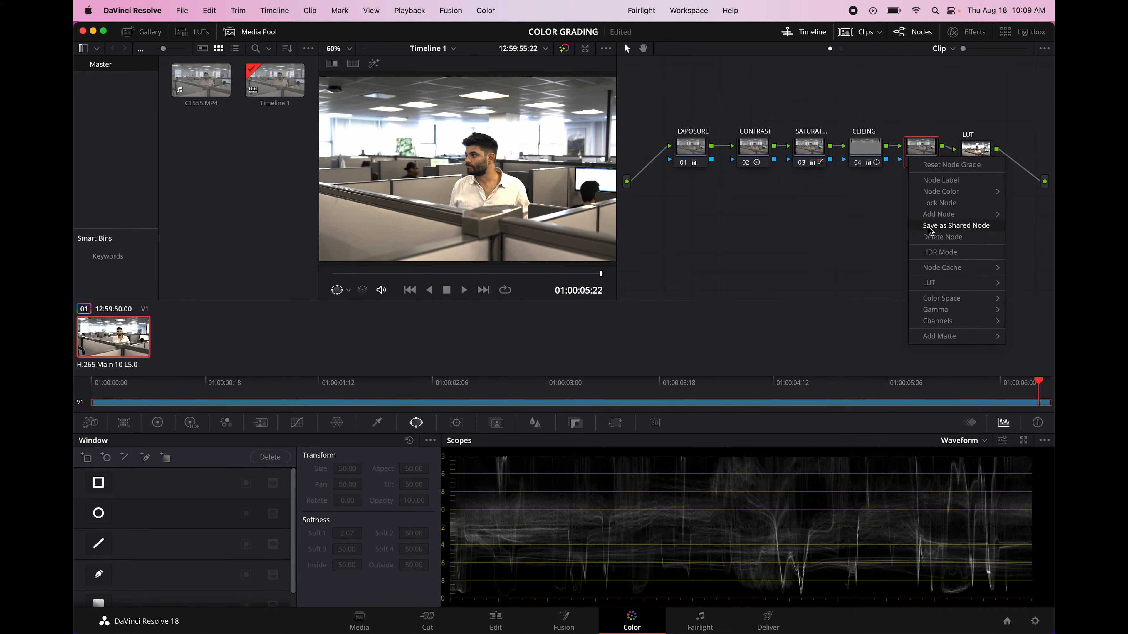
left_click(936, 182)
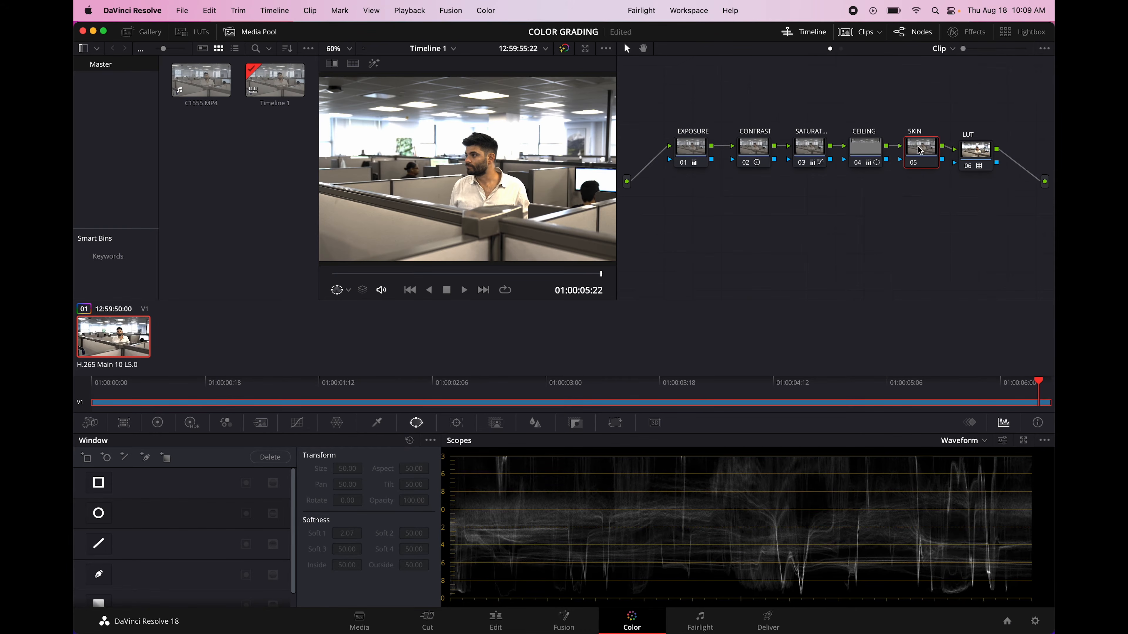
Sample the man's skin with the HSL qualifier on the SKIN node and show the selection with Highlight
left_click(377, 423)
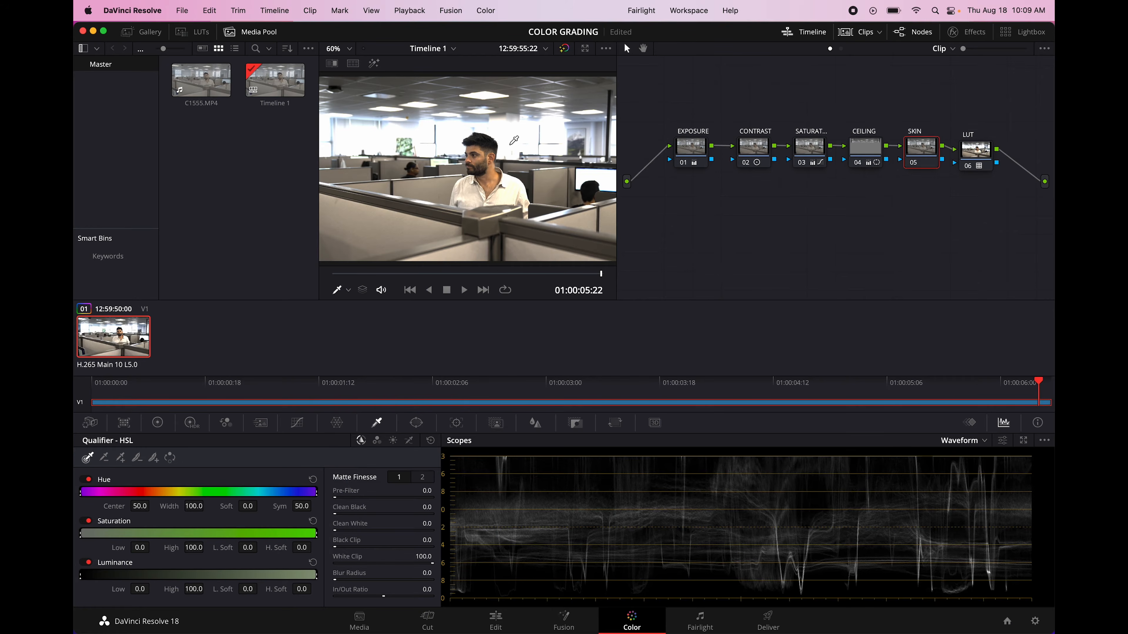
left_click(494, 171)
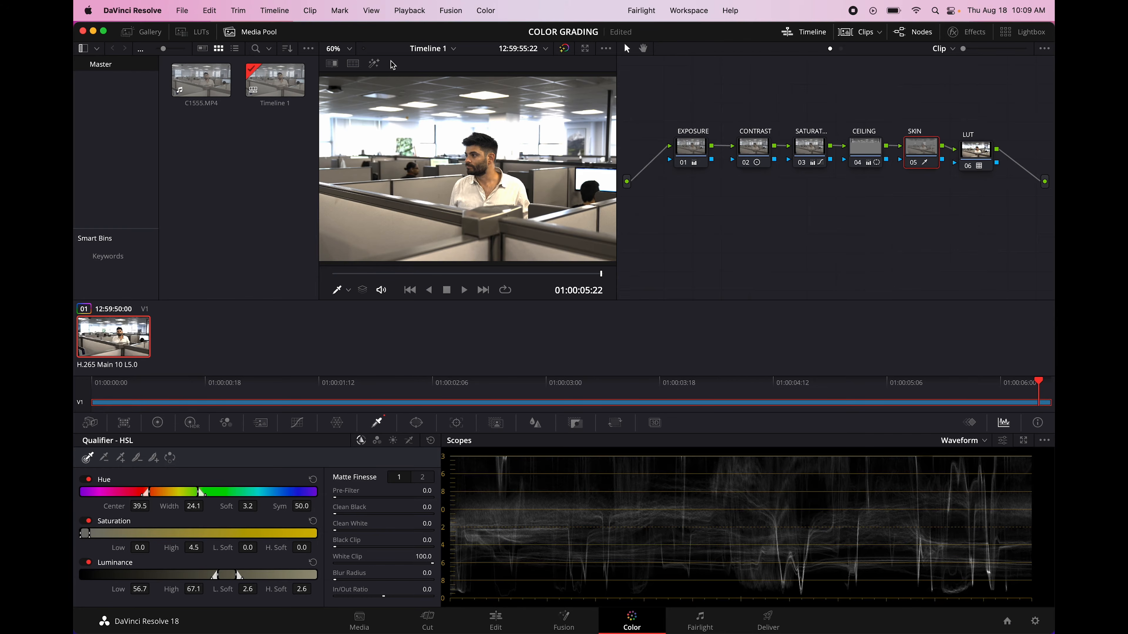
left_click(375, 64)
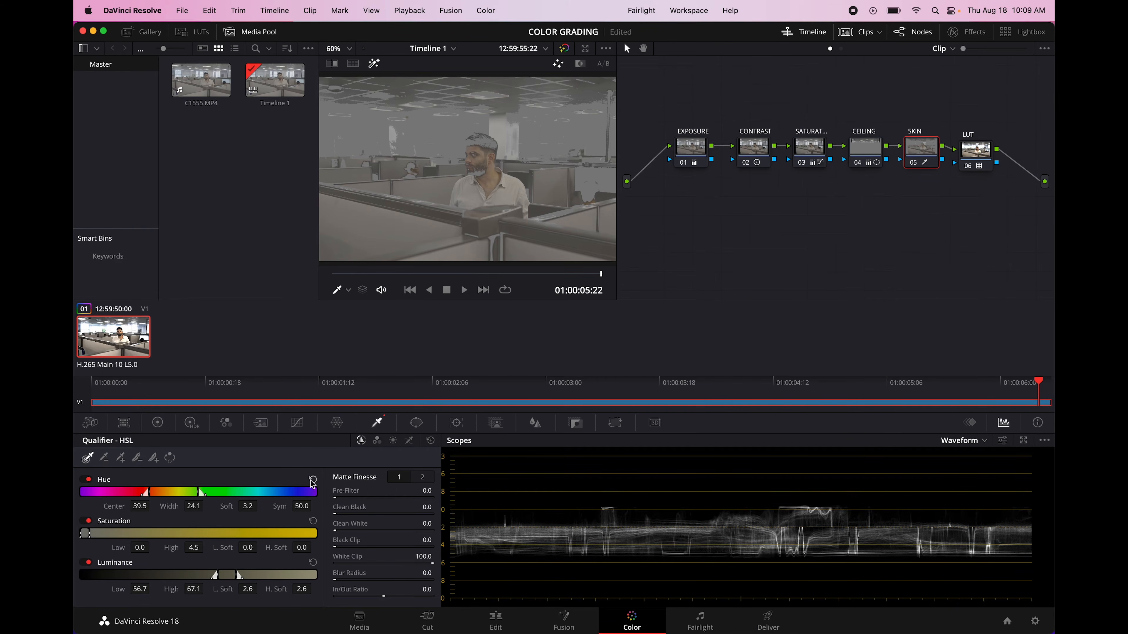
Refine the skin key to saturation high 11.1 and low softness 5.3, luminance 58.3 to 76.0 with low softness 9.3 and high softness 19.0
left_click(91, 533)
mouse_move(91, 533)
left_mouse_down()
mouse_move(159, 534)
mouse_move(107, 527)
left_mouse_up()
left_click_drag(218, 573, 247, 591)
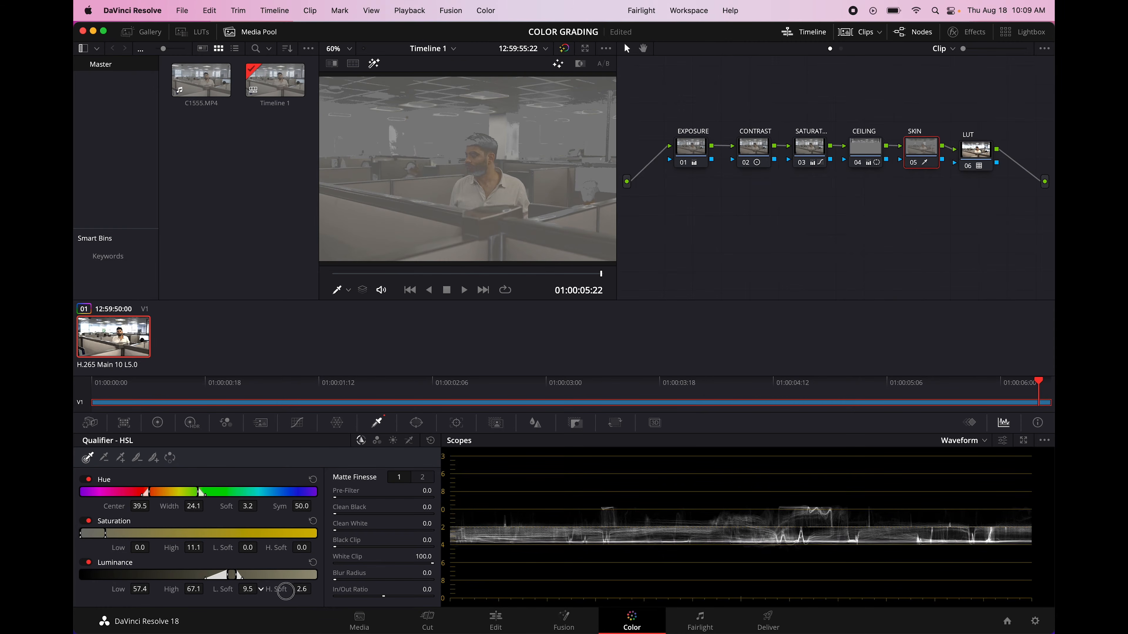
left_click(304, 589)
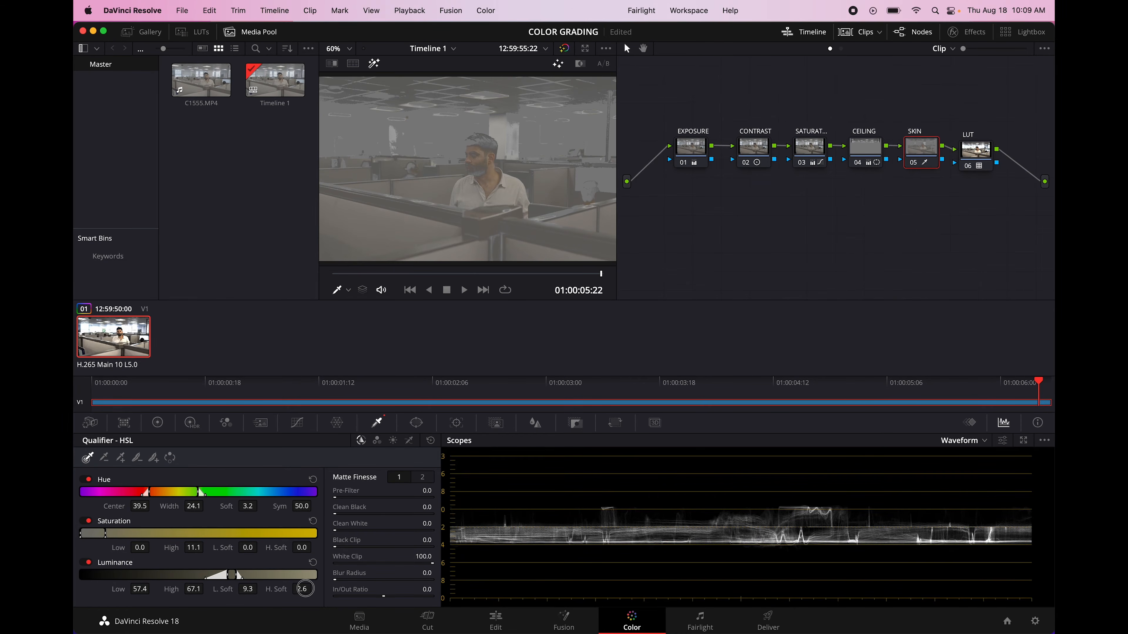
left_click_drag(304, 589, 396, 585)
left_click_drag(191, 589, 145, 590)
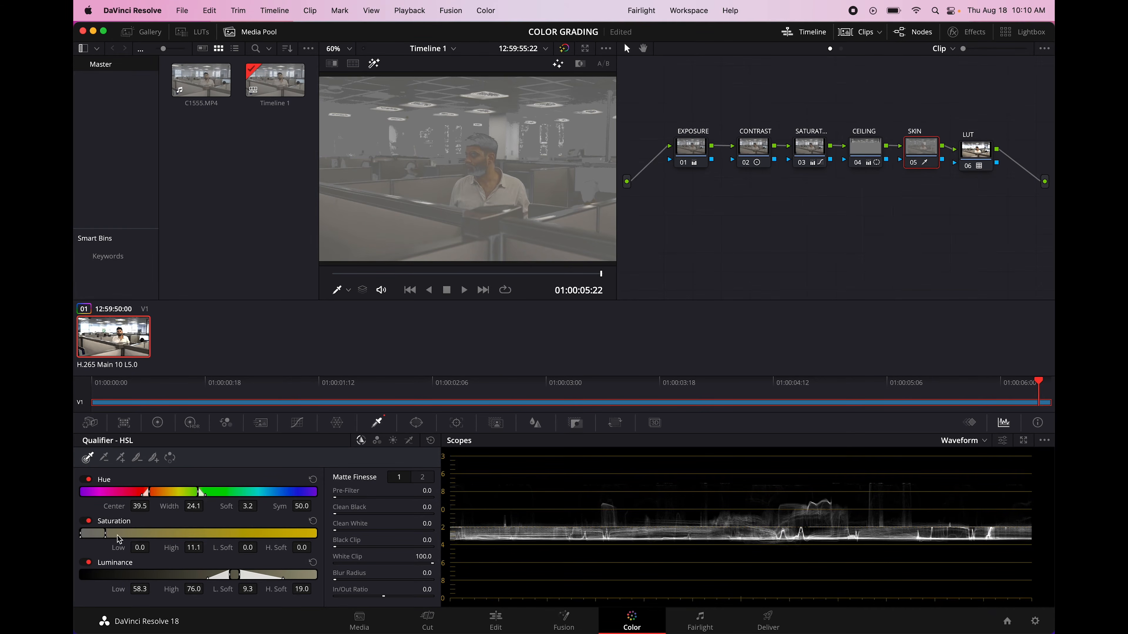
mouse_move(82, 535)
left_mouse_down()
mouse_move(103, 536)
mouse_move(86, 535)
left_mouse_up()
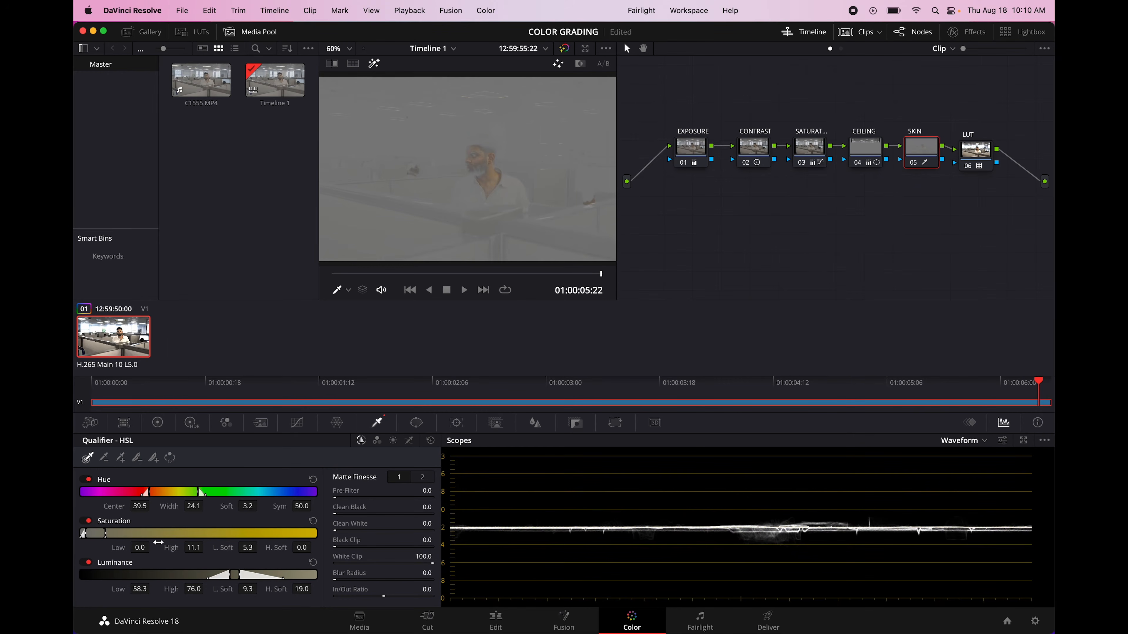
left_click_drag(190, 590, 191, 591)
Limit the skin key with a circular window around the man's face, with size 38.37, aspect 42.37 and softness 5.78
left_click(417, 422)
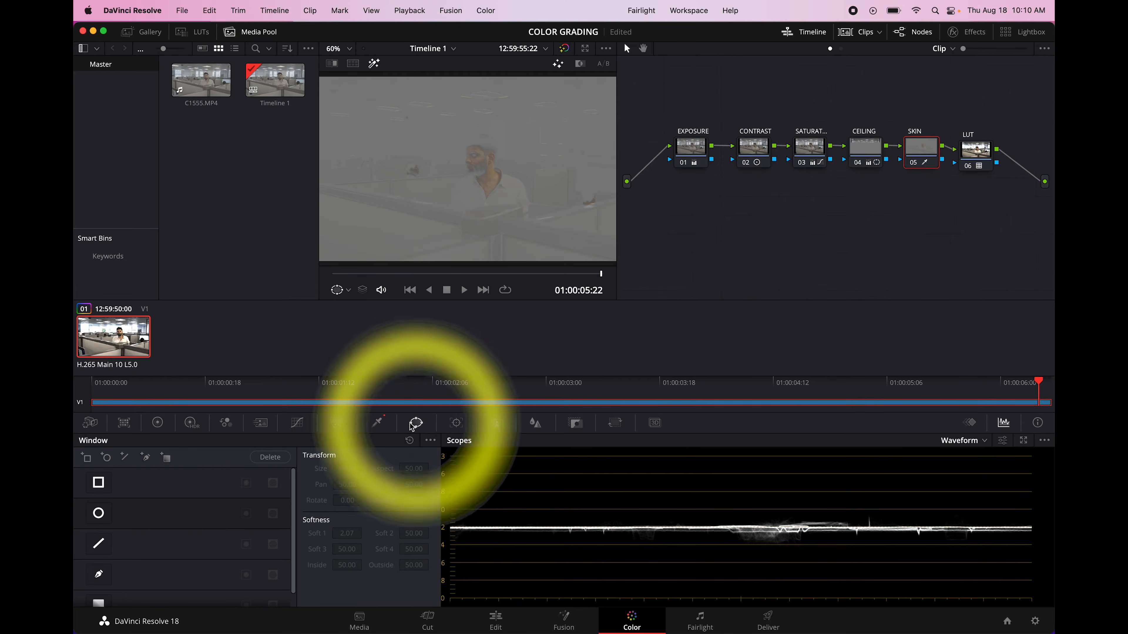
left_click(99, 514)
left_click_drag(461, 186, 484, 225)
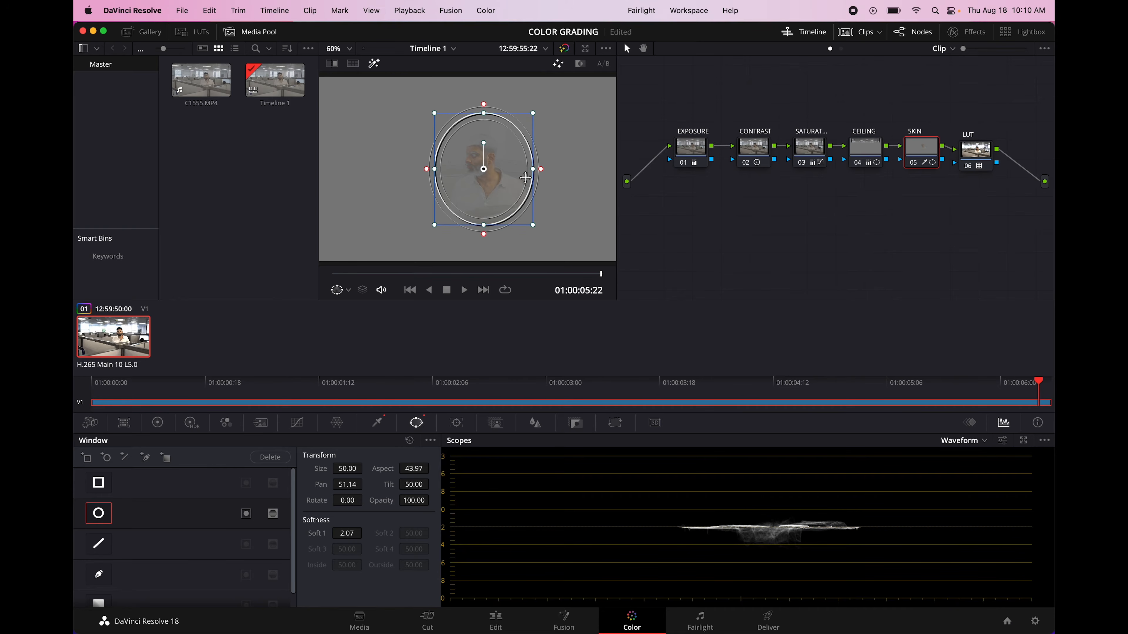
left_click_drag(532, 169, 520, 169)
left_click_drag(483, 114, 516, 169)
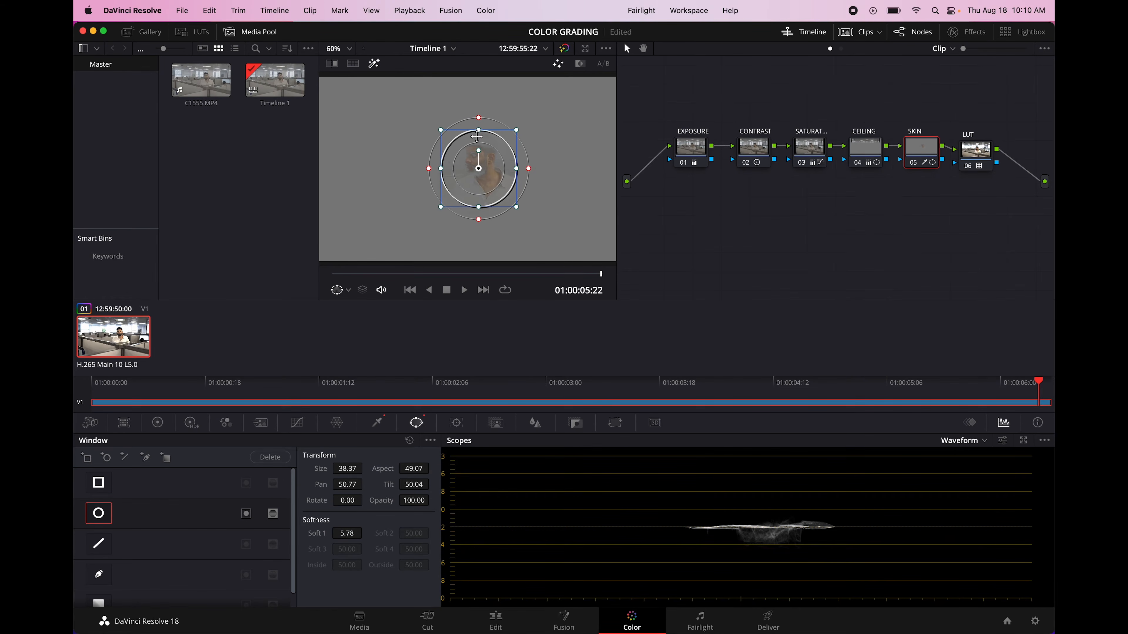
left_click_drag(479, 130, 479, 124)
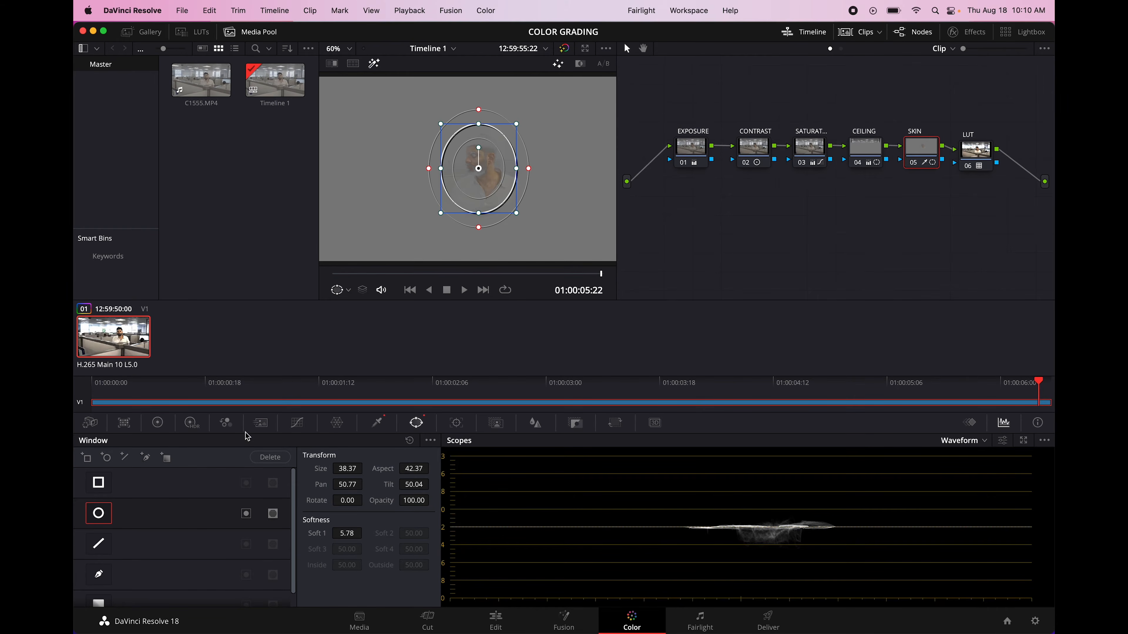
Turn off the highlight view, set the SKIN node's saturation to 56.20 and move the node below the chain
left_click(374, 63)
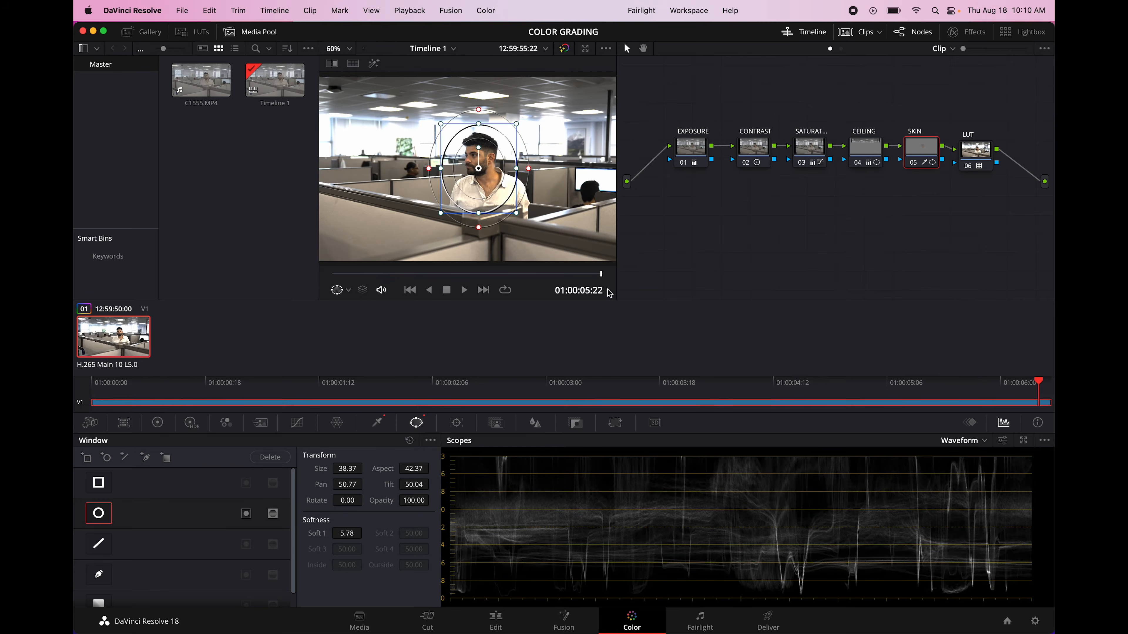
left_click(157, 422)
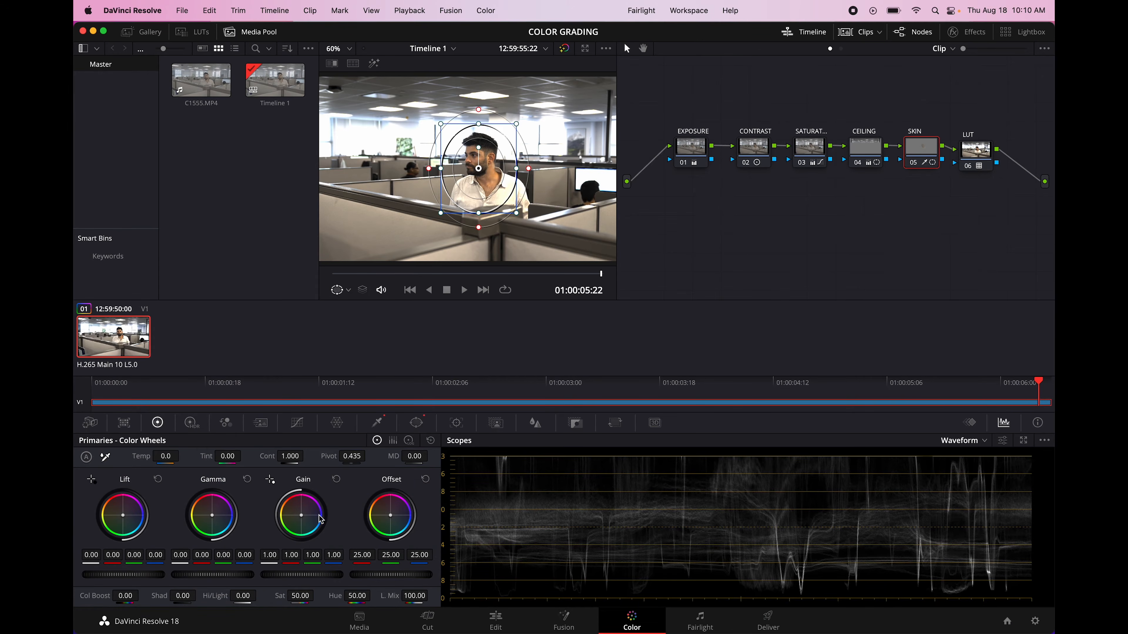
left_click_drag(298, 596, 312, 595)
left_click(297, 422)
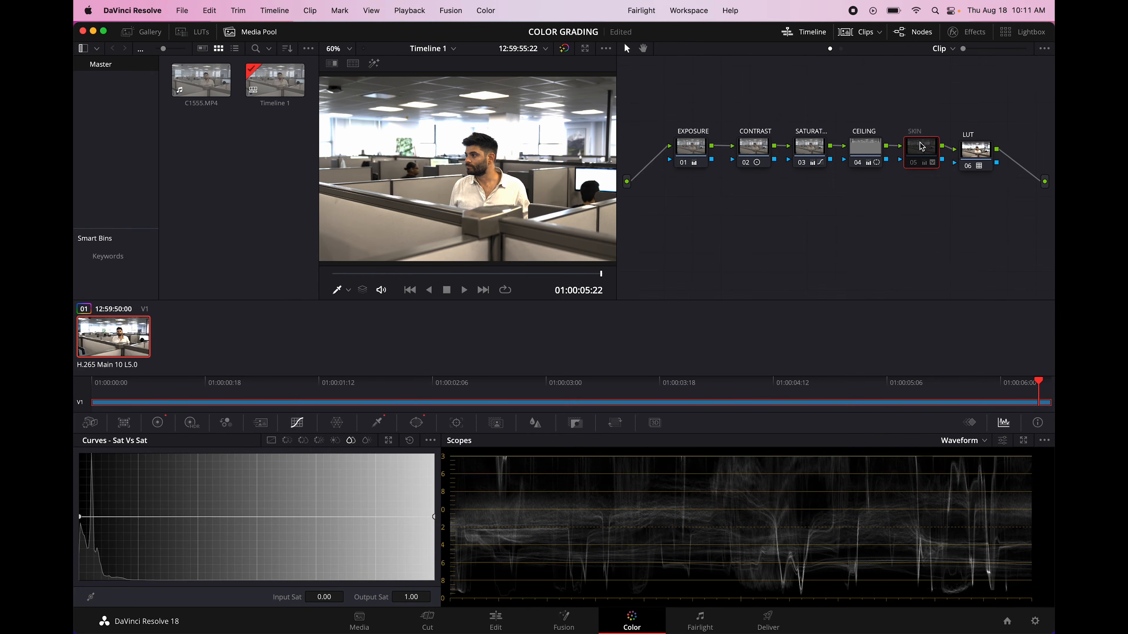
left_click_drag(922, 146, 676, 269)
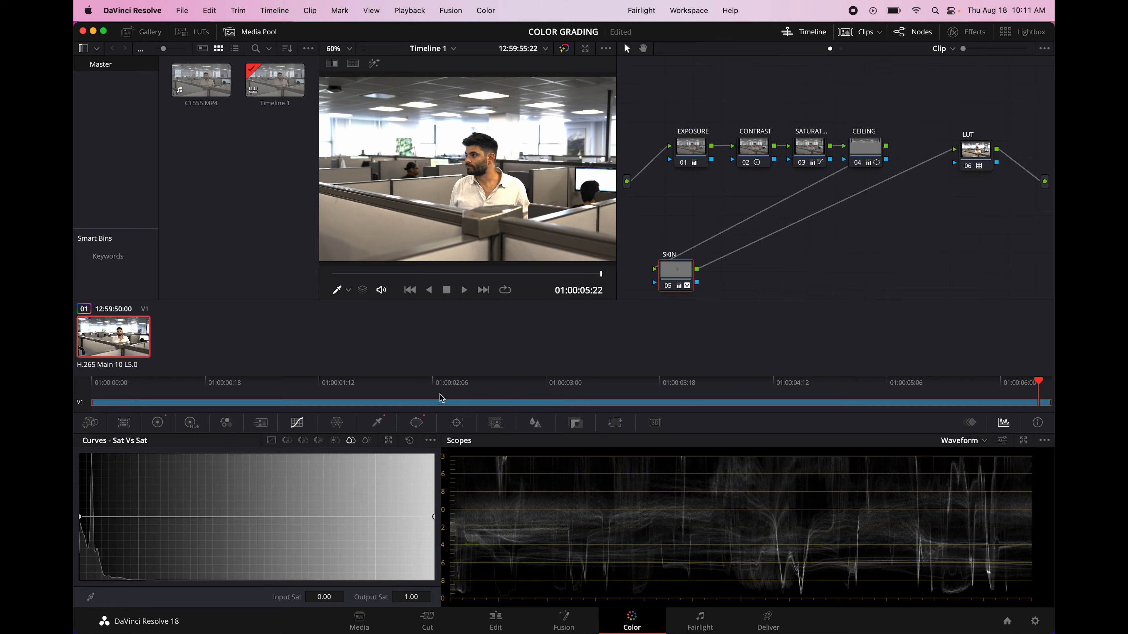
Set the SKIN node's midtone detail to 15.50, temperature to -90.0 and highlights to 15.00
left_click(158, 422)
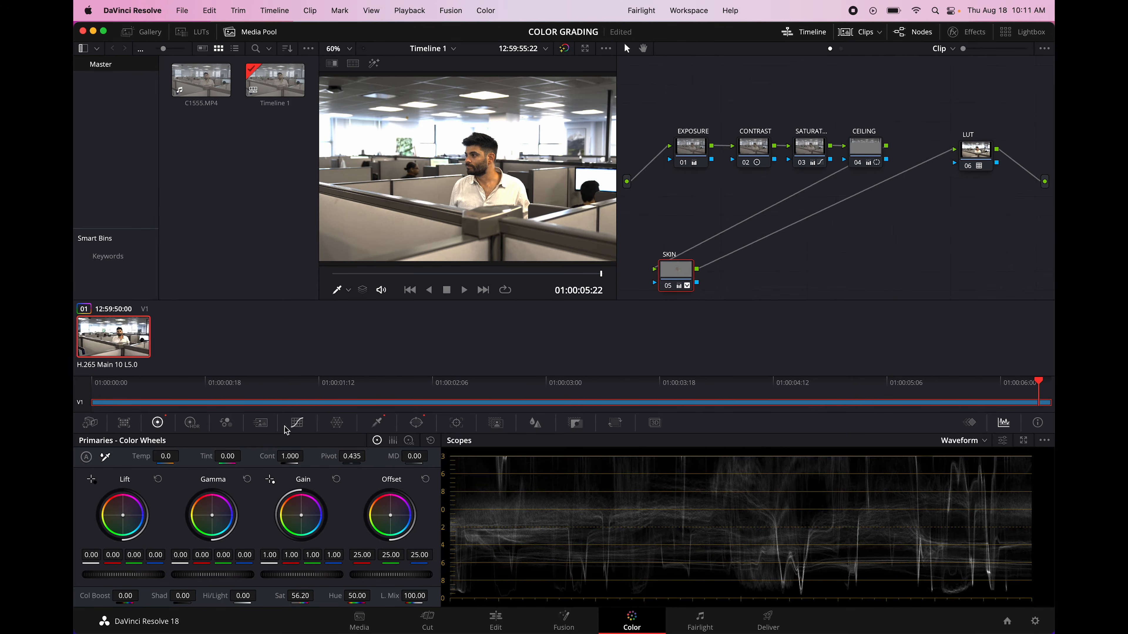
left_click_drag(413, 456, 428, 452)
left_click_drag(169, 456, 167, 456)
left_click_drag(241, 596, 245, 594)
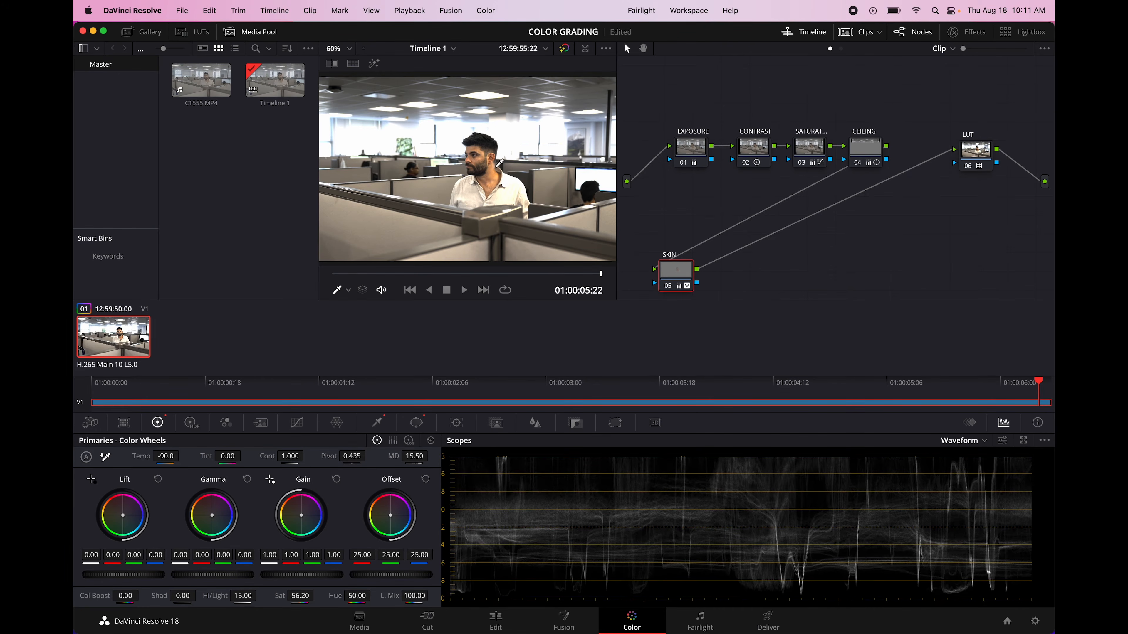
Toggle the SKIN node off and on to compare the skin correction before and after
left_click_drag(680, 278, 679, 278)
key("super+d")
key("super+d")
key("super+d")
key("super+d")
Track the SKIN node's face window in reverse from the clip's last frame to its start
left_click(376, 423)
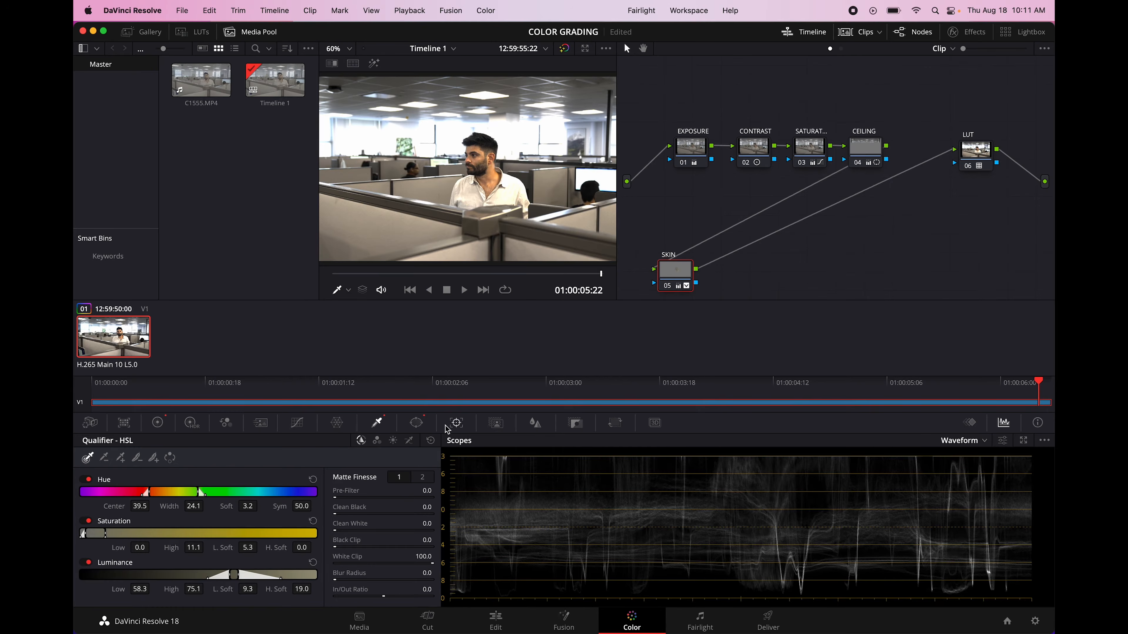
left_click(467, 427)
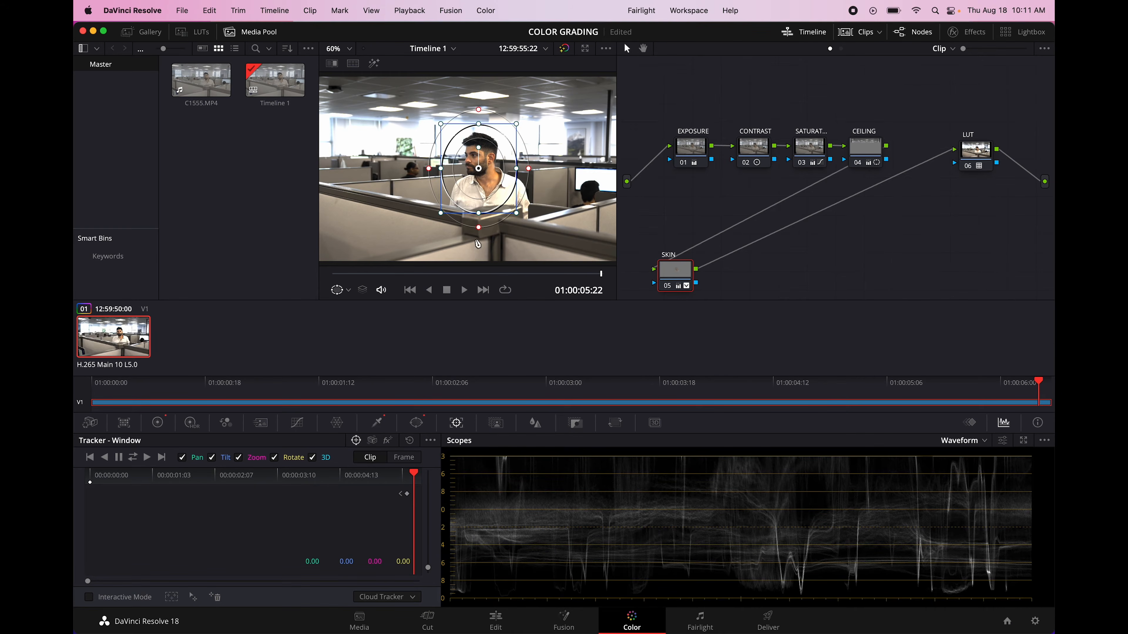
left_click_drag(580, 274, 614, 267)
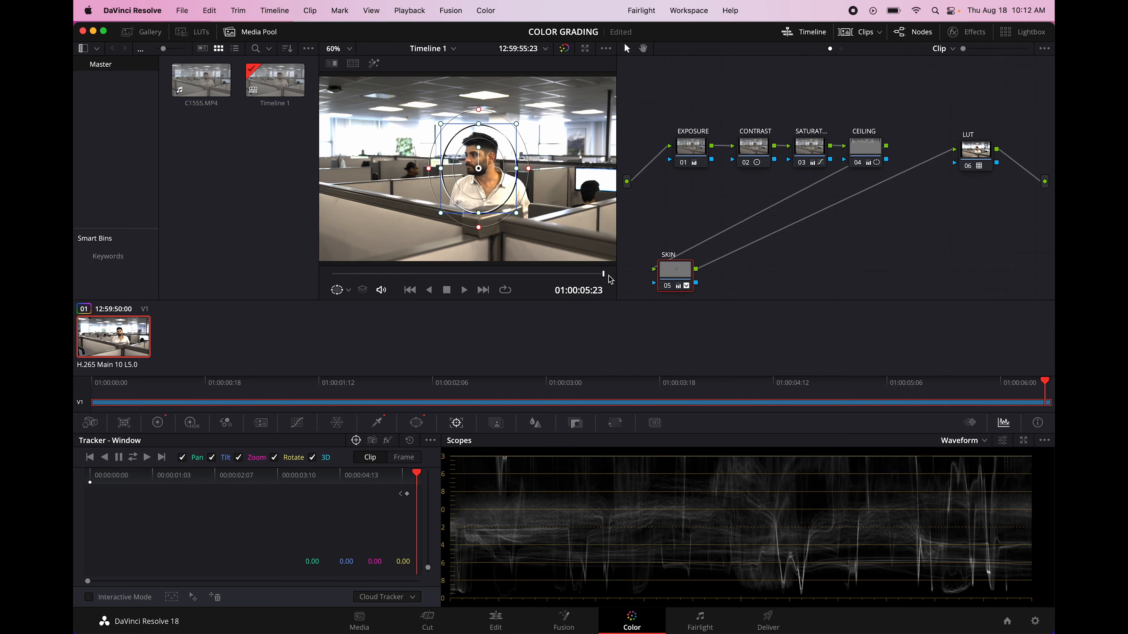
left_click(105, 457)
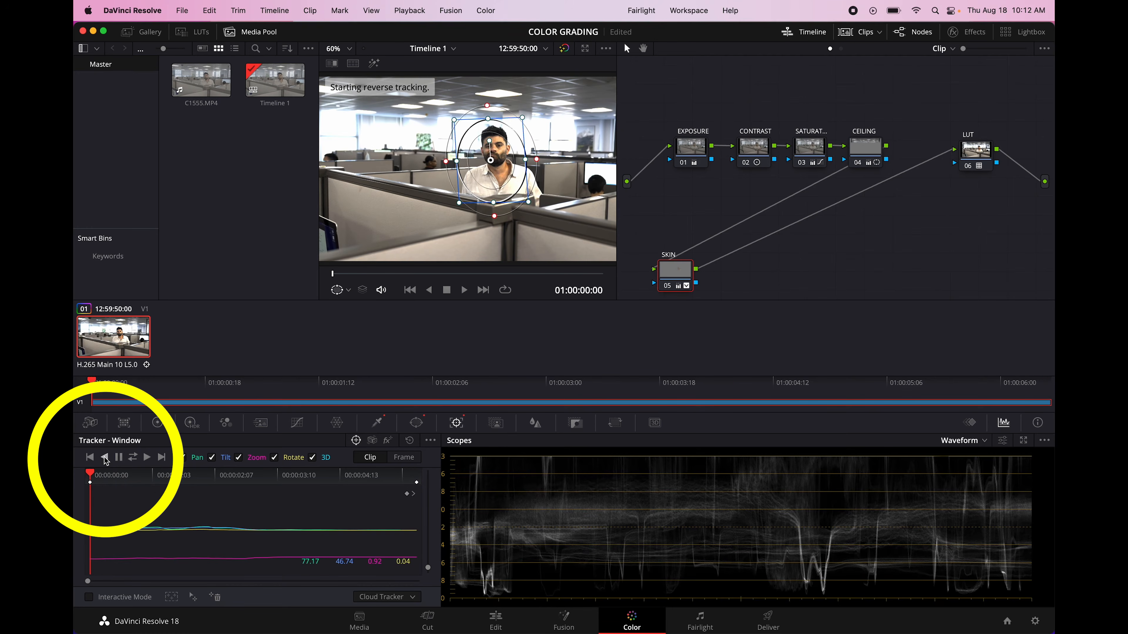
Scrub through the clip to check the tracked face window and examine which corrections the SKIN node contains
left_click_drag(333, 274, 613, 288)
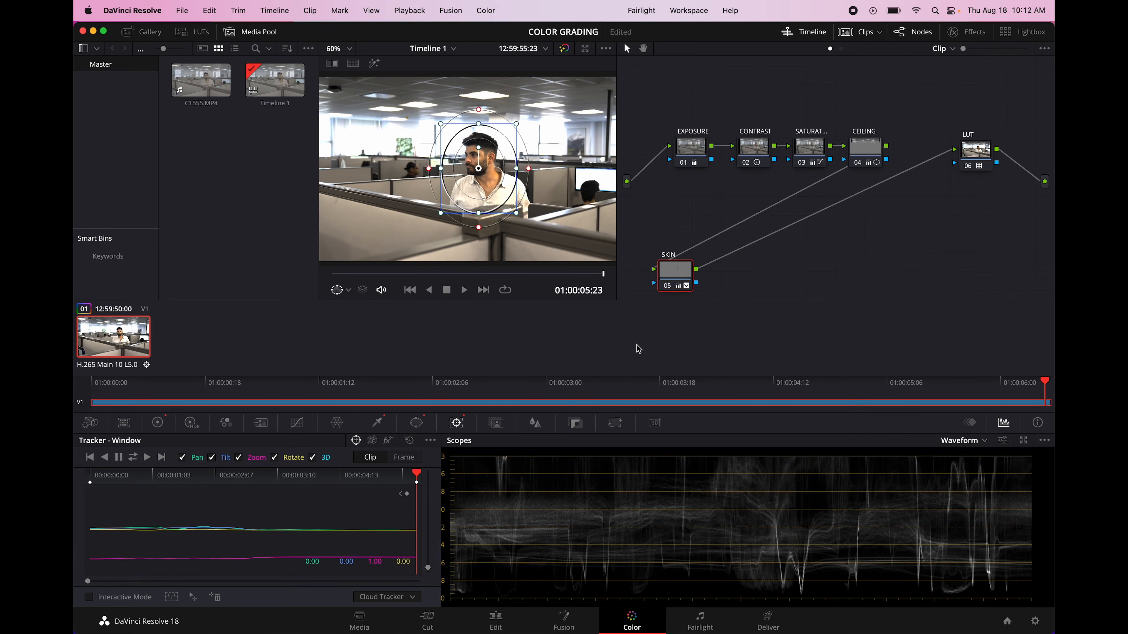
left_click_drag(542, 272, 315, 277)
left_click(697, 310)
left_click_drag(697, 306, 718, 312)
mouse_move(678, 274)
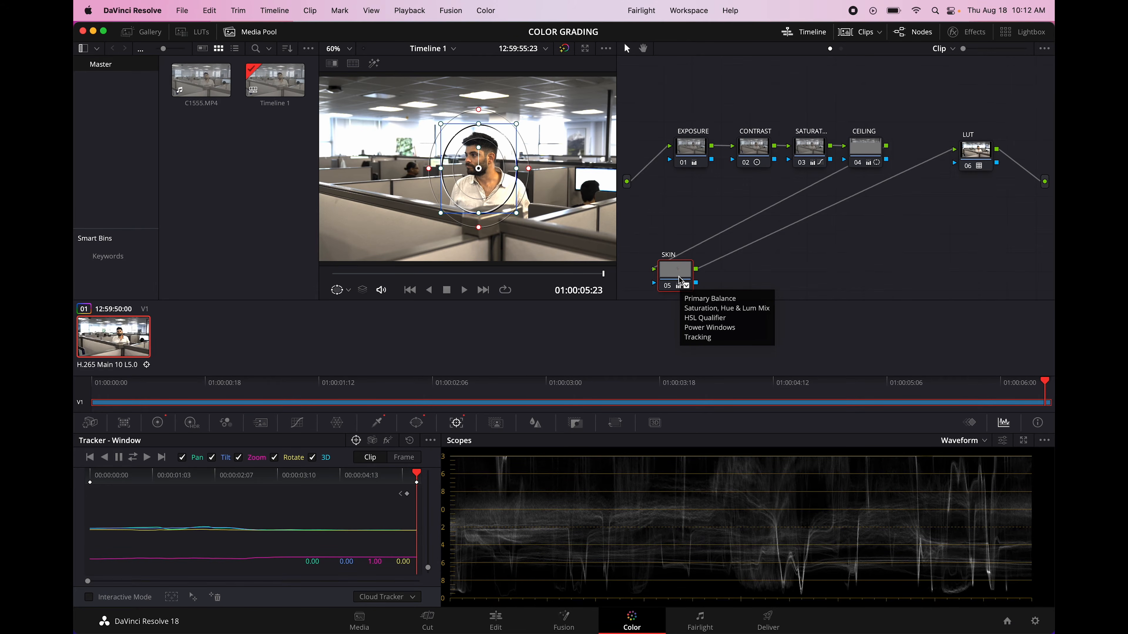
Pull the CEILING, SATURATION and CONTRAST nodes out of line and clean up the node graph
left_click_drag(846, 145, 817, 207)
left_click(808, 156)
left_click_drag(808, 156, 829, 118)
left_click_drag(750, 151, 715, 219)
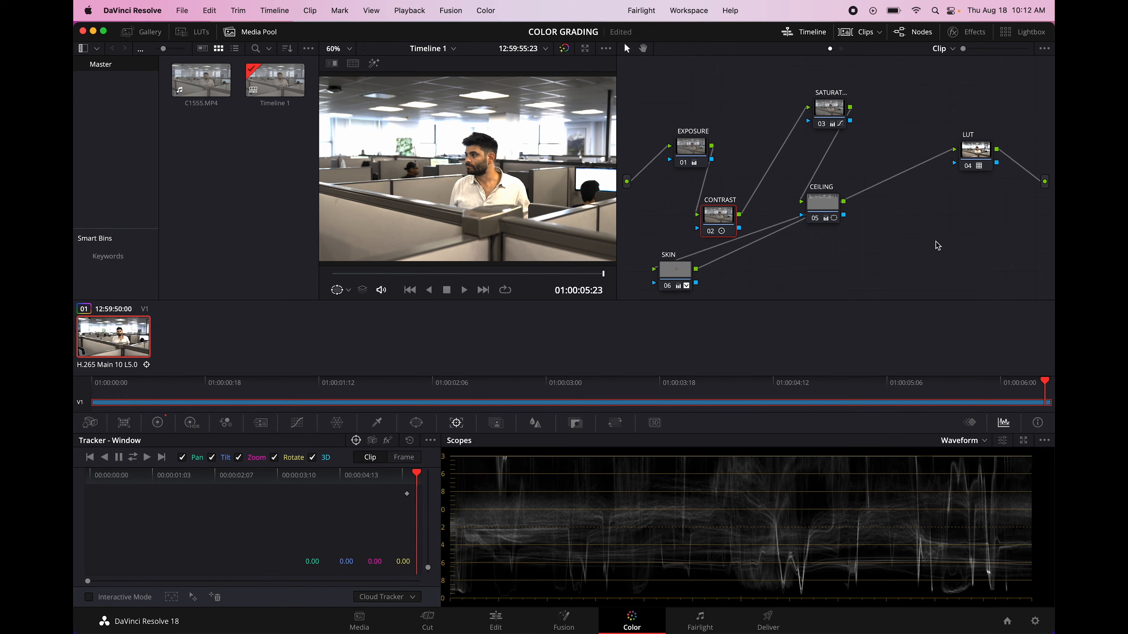
right_click(818, 281)
left_click(873, 405)
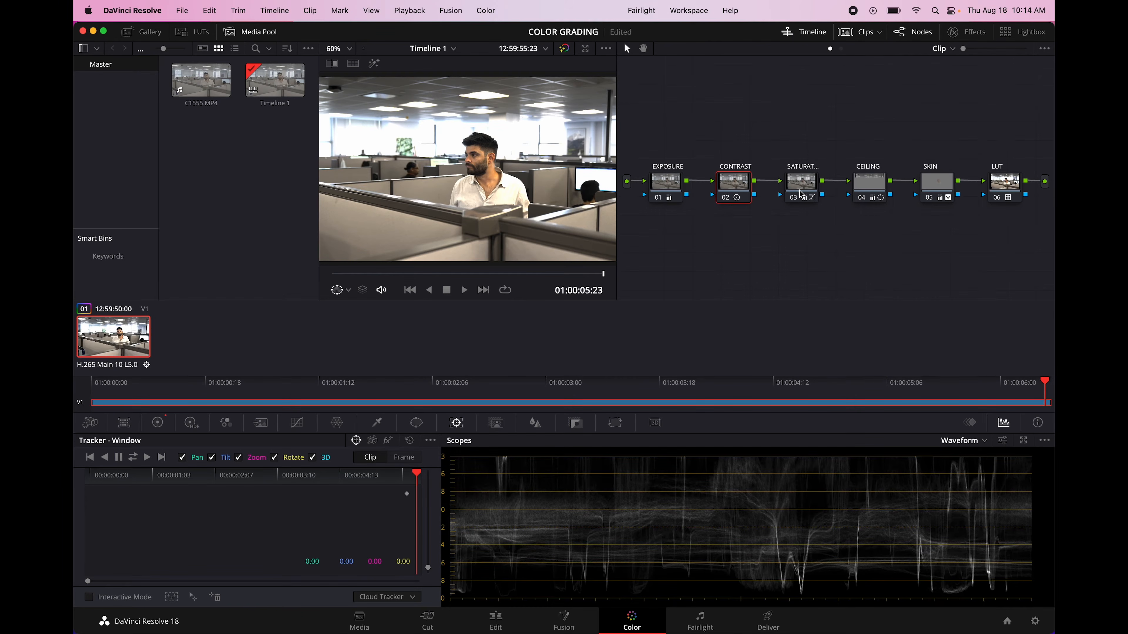
Add a serial node labelled COLOR after the SATURATION node and clean up the node graph
left_click(802, 189)
left_click(739, 185)
left_click(794, 187)
right_click(794, 183)
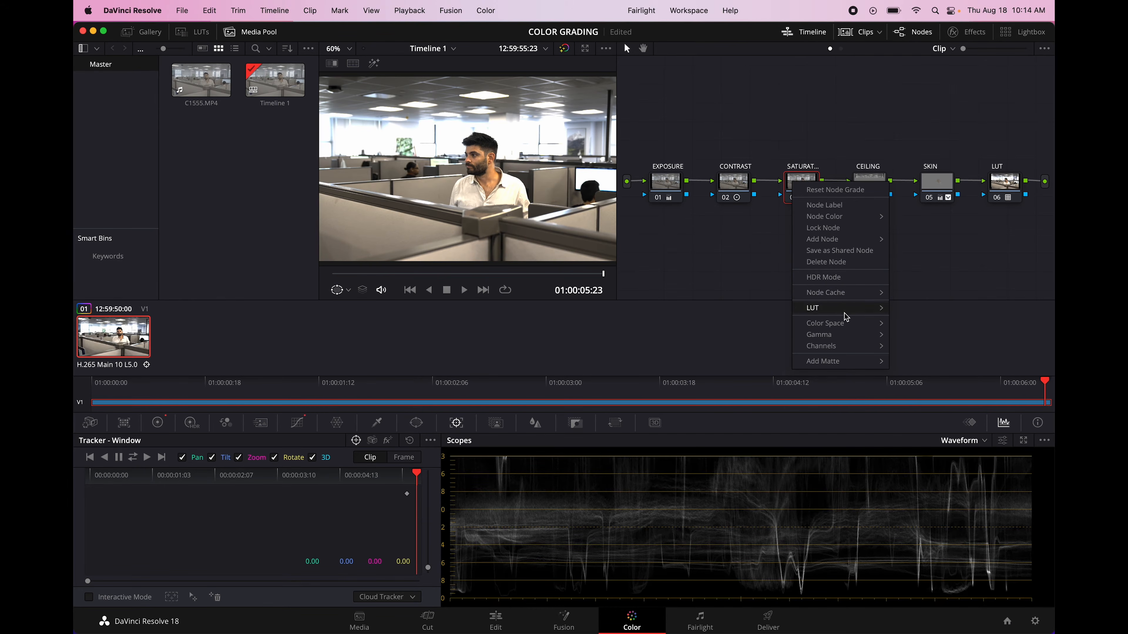
mouse_move(849, 244)
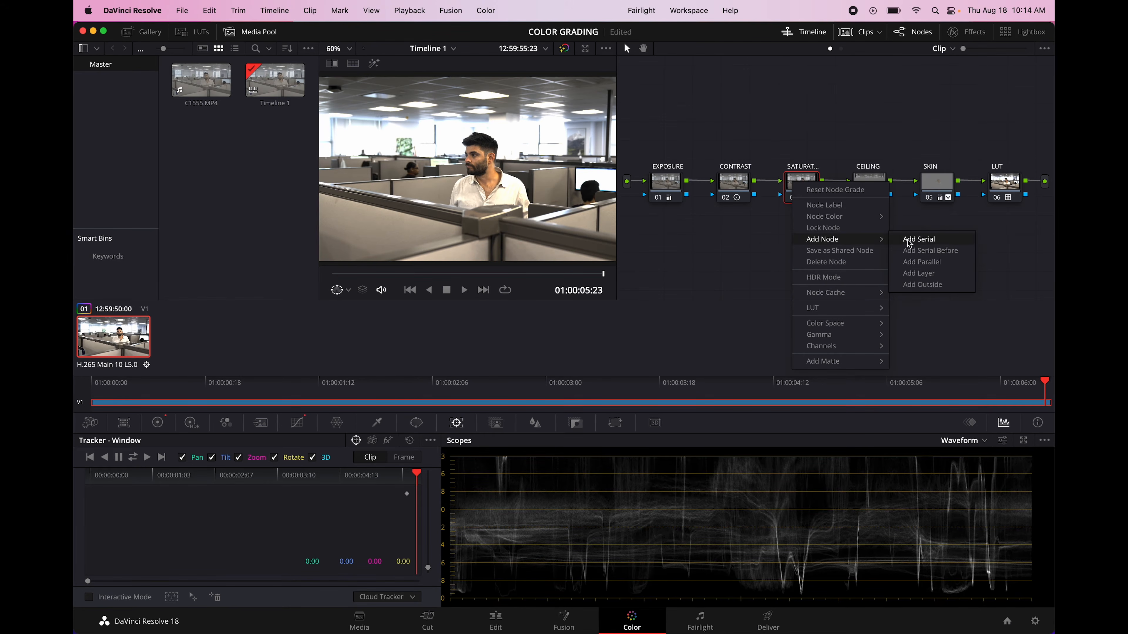
left_click(908, 242)
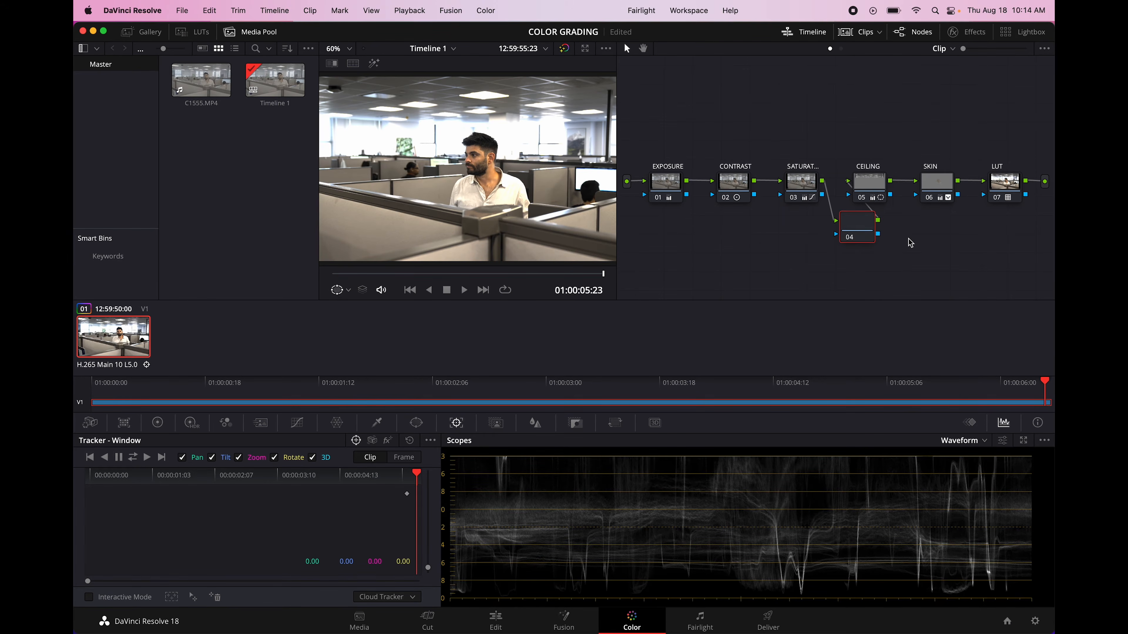
right_click(766, 235)
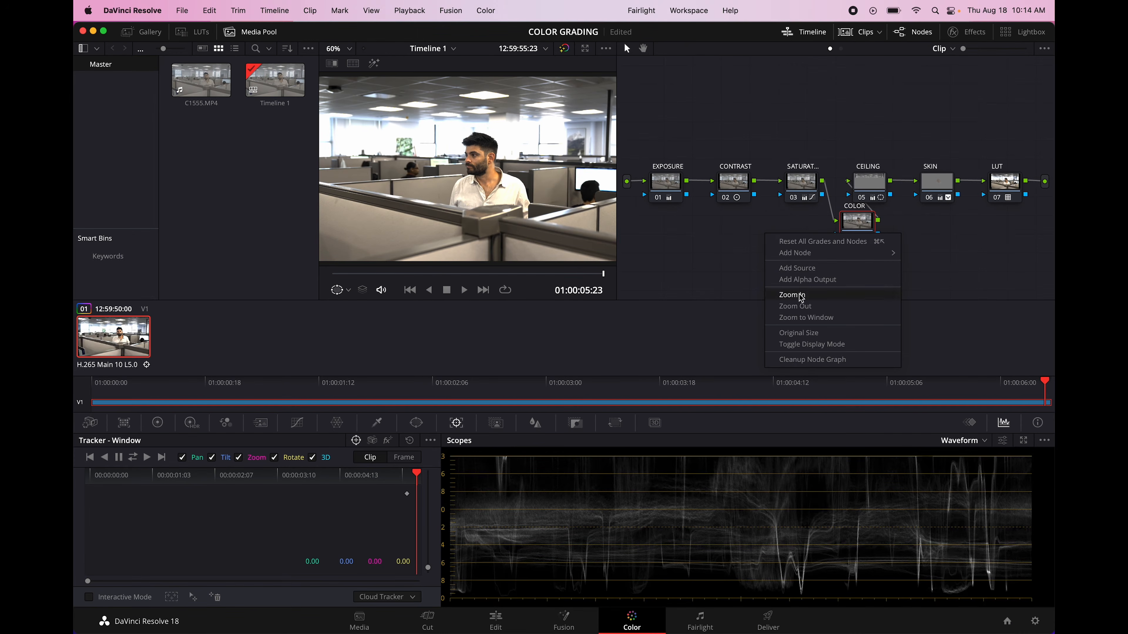
left_click(820, 359)
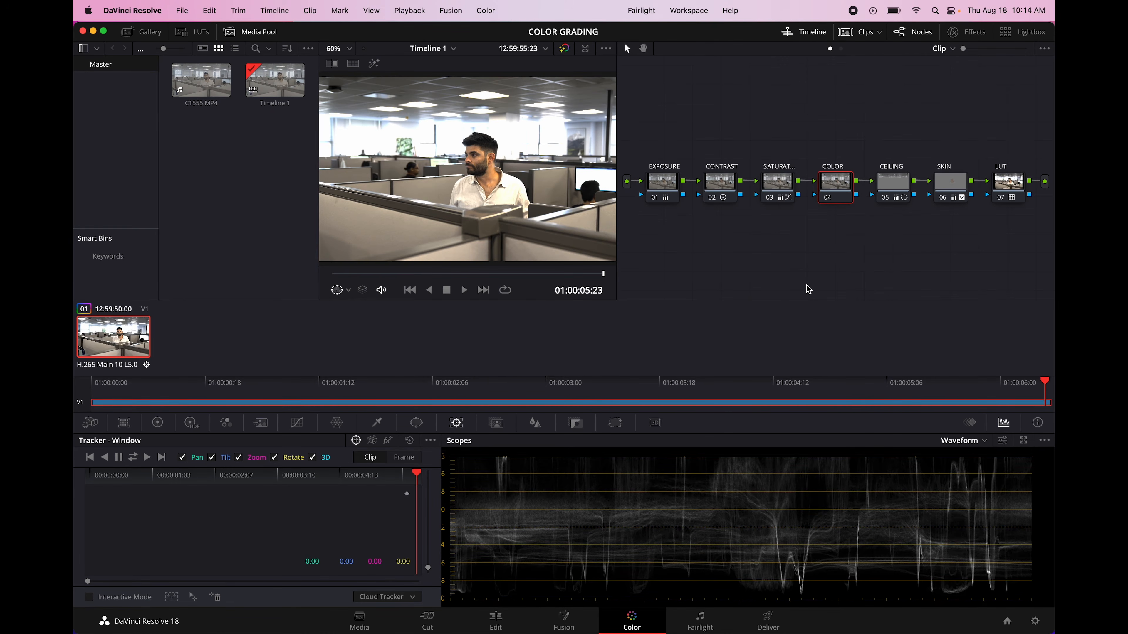
Set the COLOR node's temperature to -180.0 and tint to -8.00, and compare the image with the node off and on
left_click(158, 422)
left_click_drag(167, 456, 158, 455)
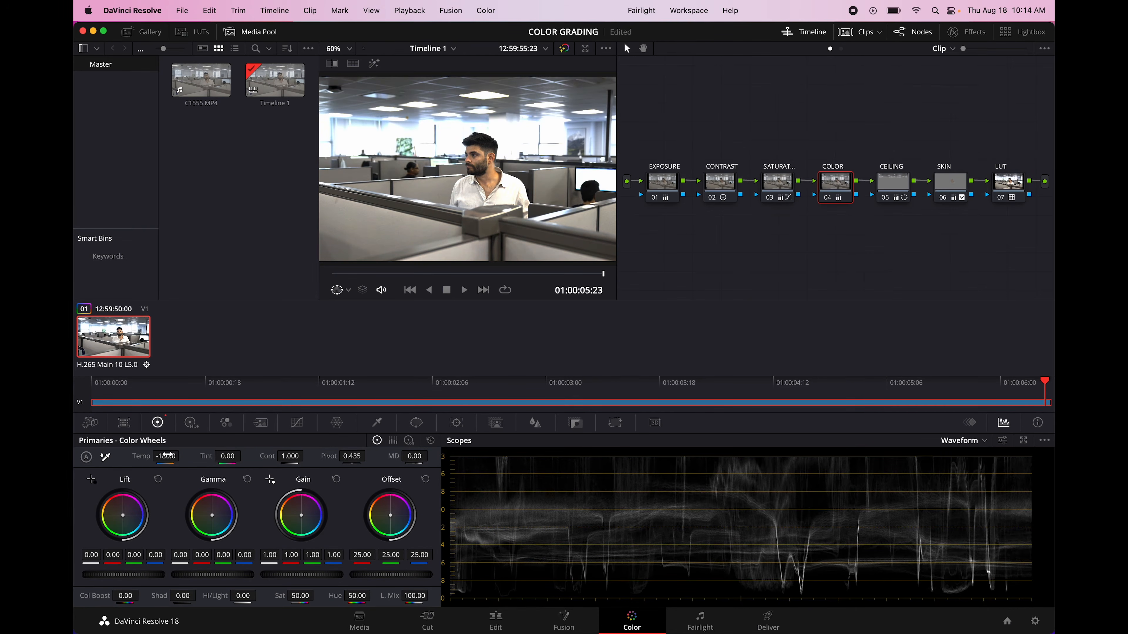
left_click_drag(234, 454, 231, 455)
left_click(838, 178)
key("super+d")
key("super+d")
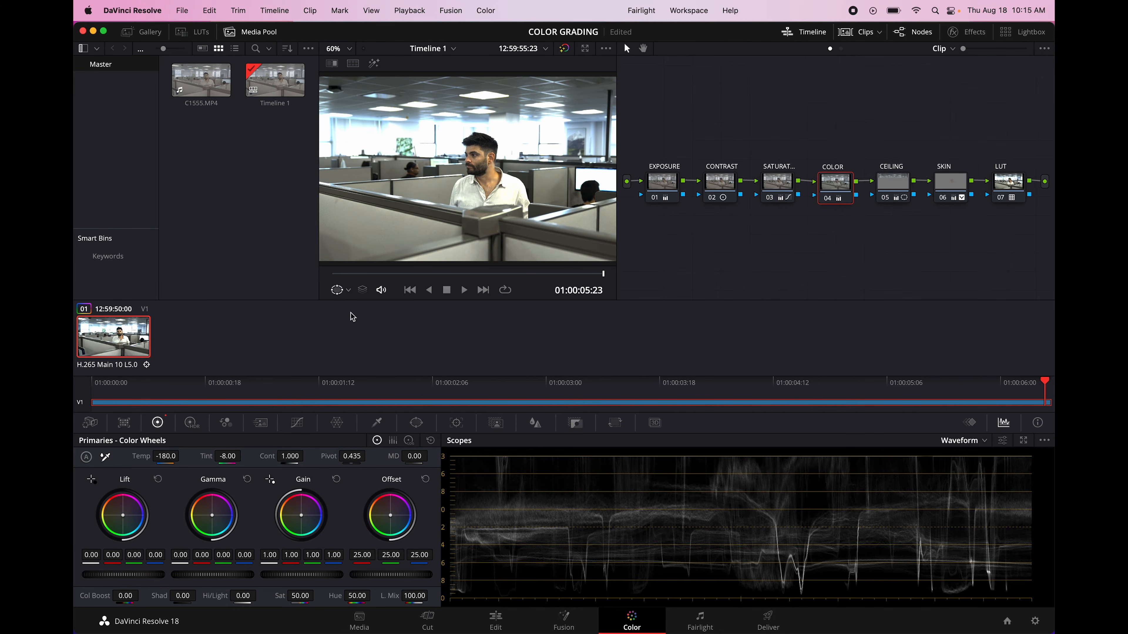
Cool the COLOR node's temperature to -260.0, compare the result, and try an extreme temperature of -1830.0 before undoing it
left_click_drag(169, 455, 225, 455)
key("super+d")
key("super+d")
left_click_drag(169, 457, 172, 462)
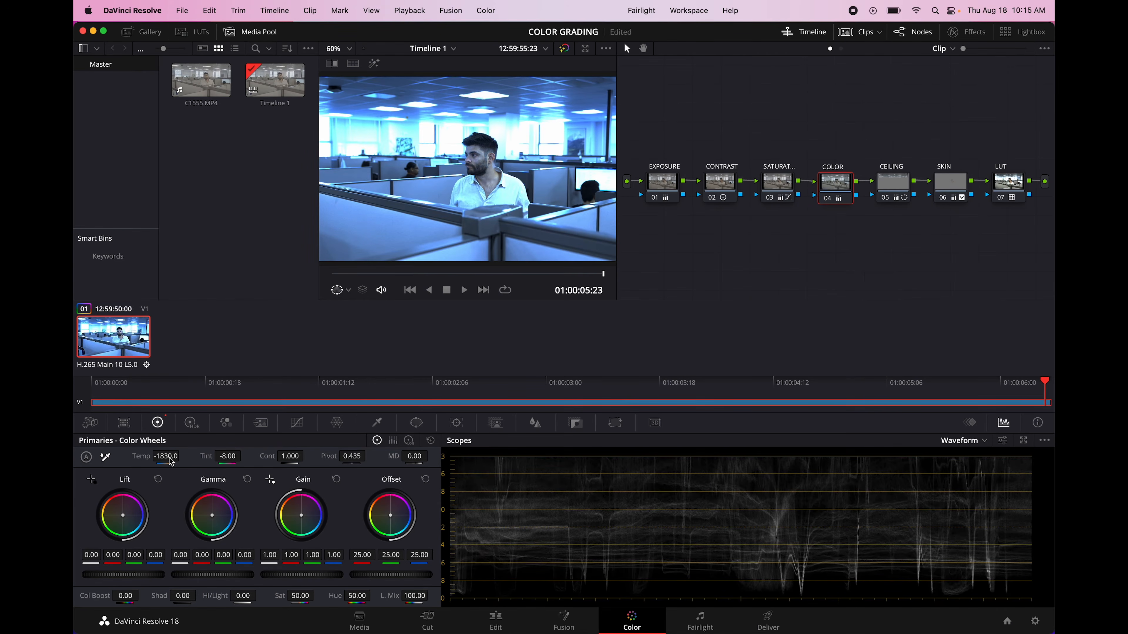
key("super+z")
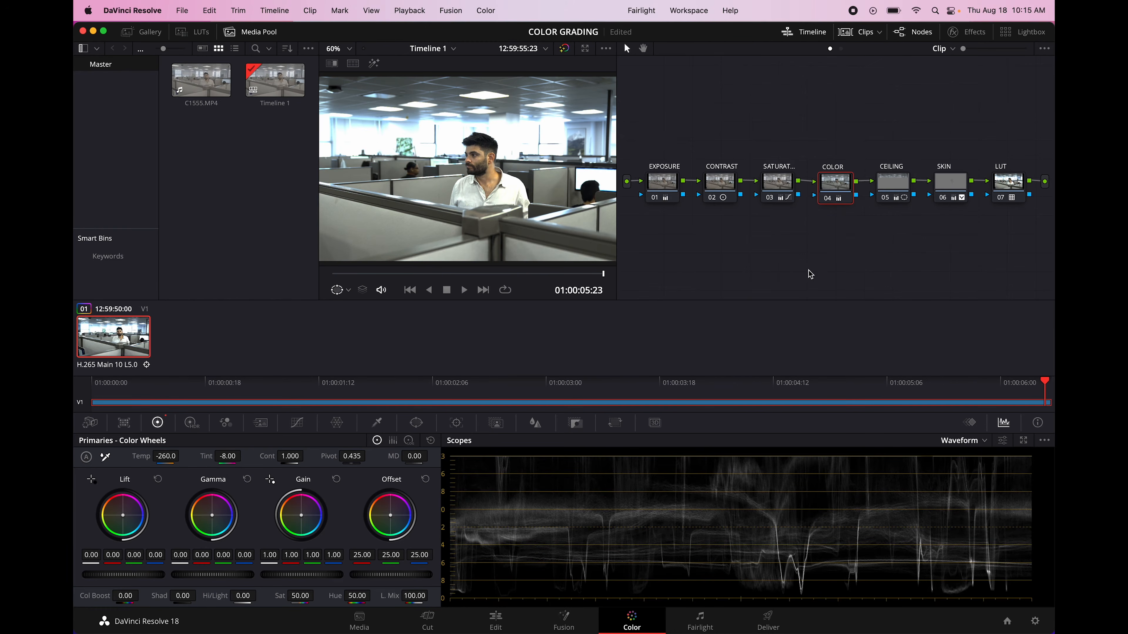
Select the SATURATION node and realign all nodes by cleaning up the node graph
mouse_move(783, 191)
left_mouse_down()
mouse_move(816, 177)
mouse_move(778, 185)
left_mouse_up()
right_click(782, 253)
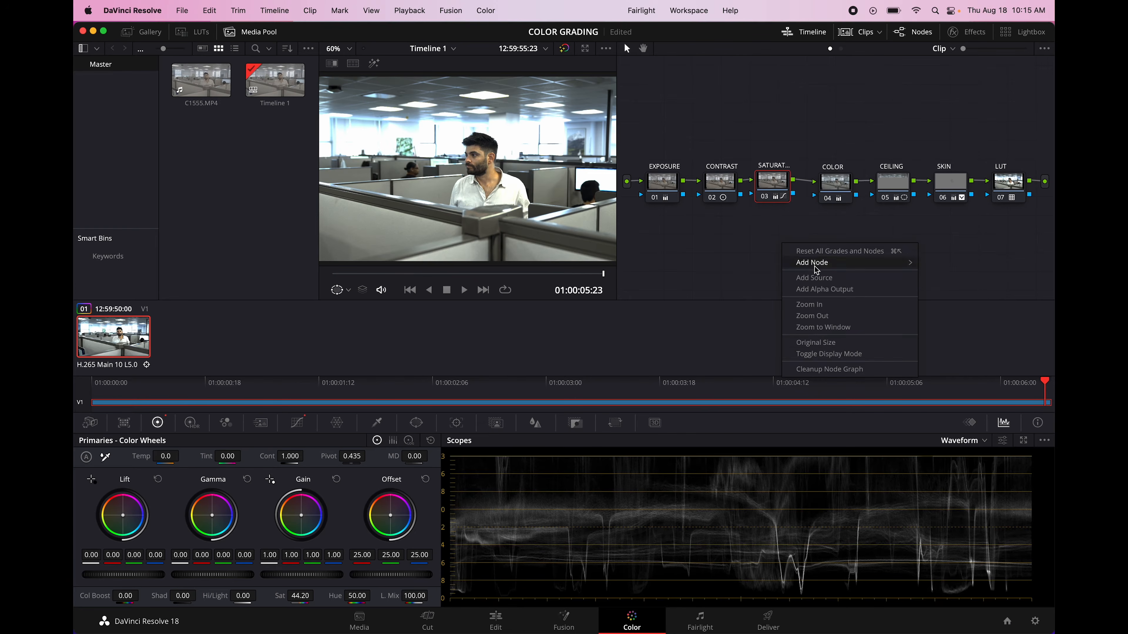
left_click(840, 373)
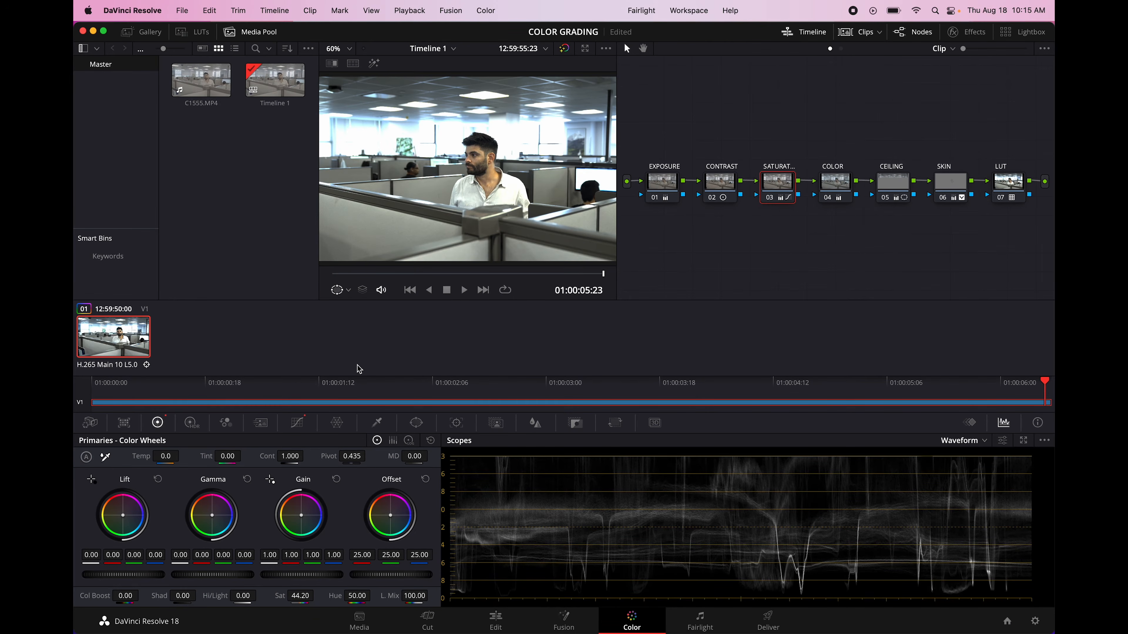
Set the temperature to 20.0 on the SATURATION node and to -320.0 on the COLOR node
left_click_drag(160, 455, 163, 455)
left_click(828, 191)
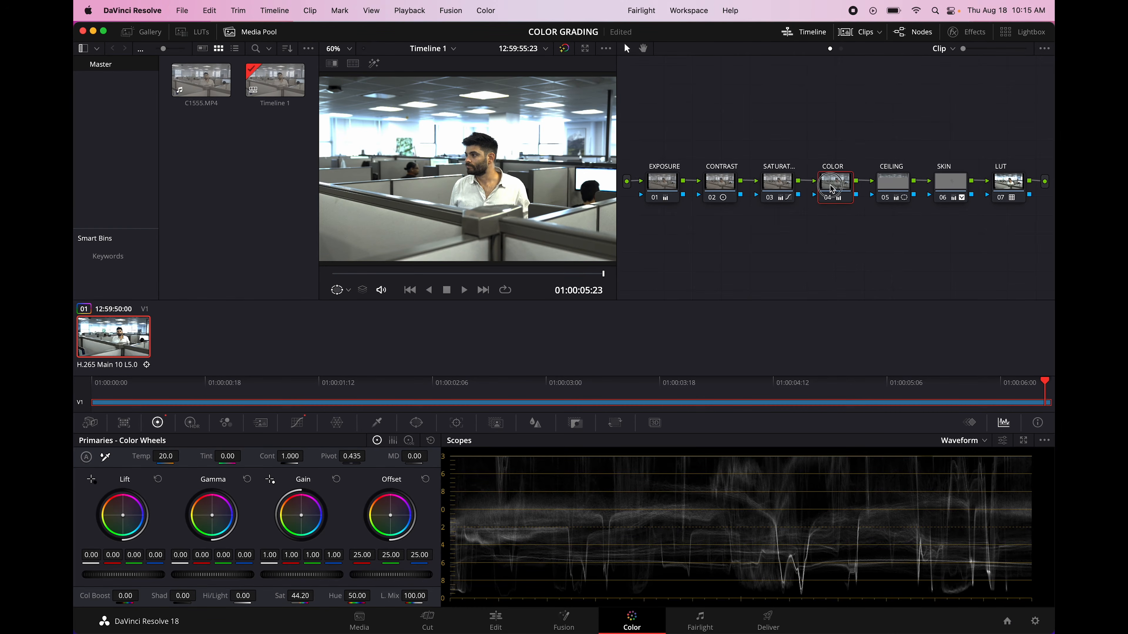
left_click_drag(172, 456, 166, 456)
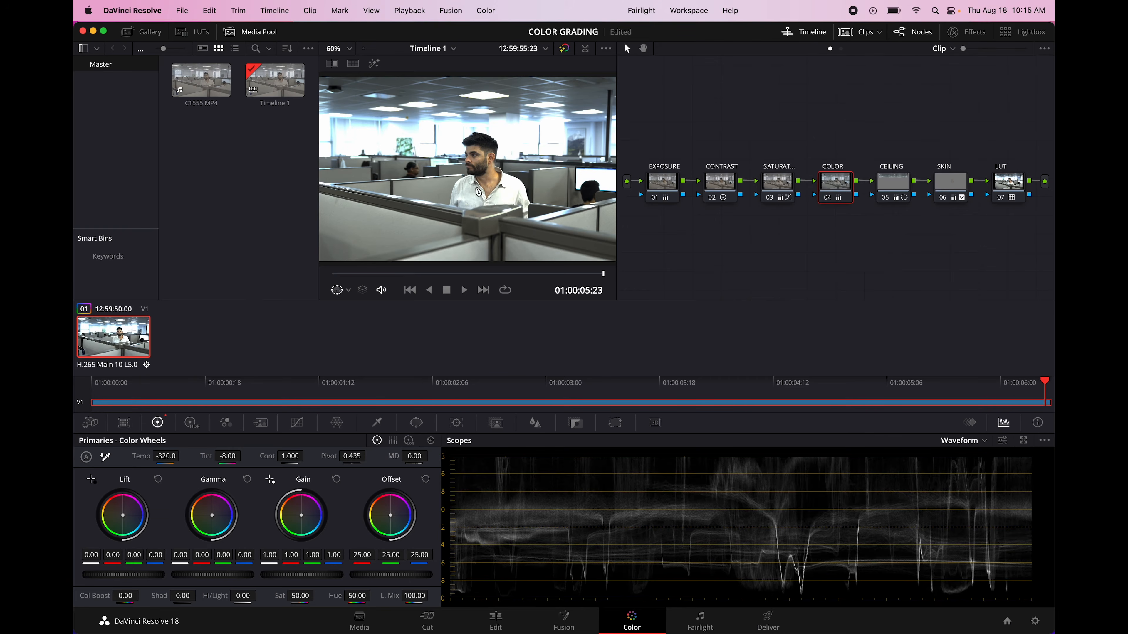
Reset the SKIN node's temperature and readjust it to suit the cooler image
left_click(946, 180)
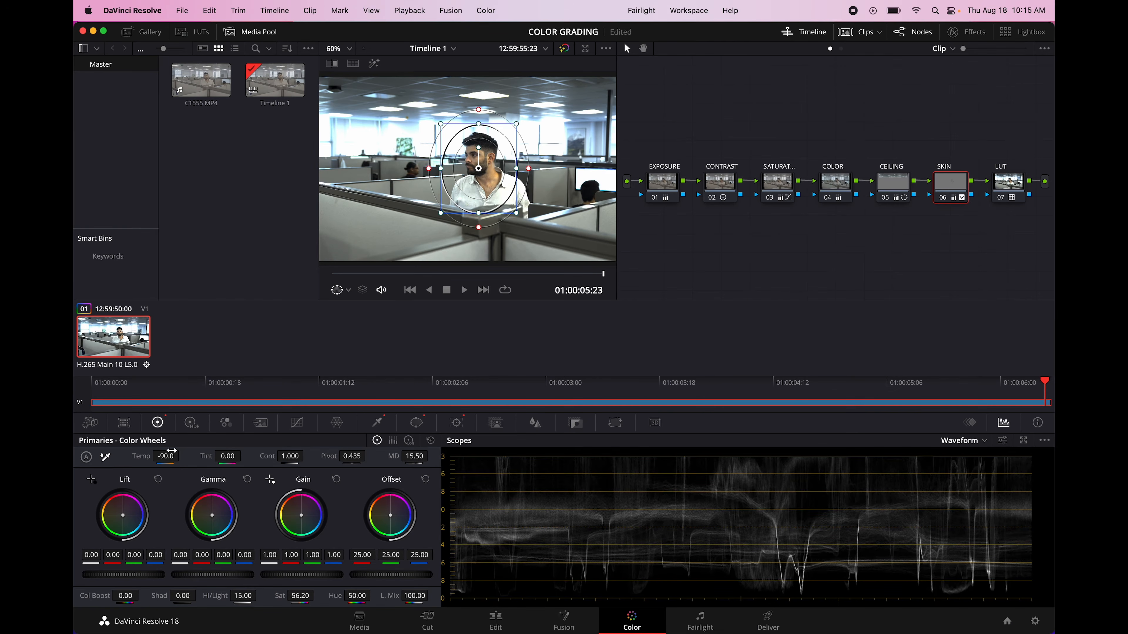
double_click(143, 456)
left_click_drag(171, 457, 240, 457)
left_click(296, 422)
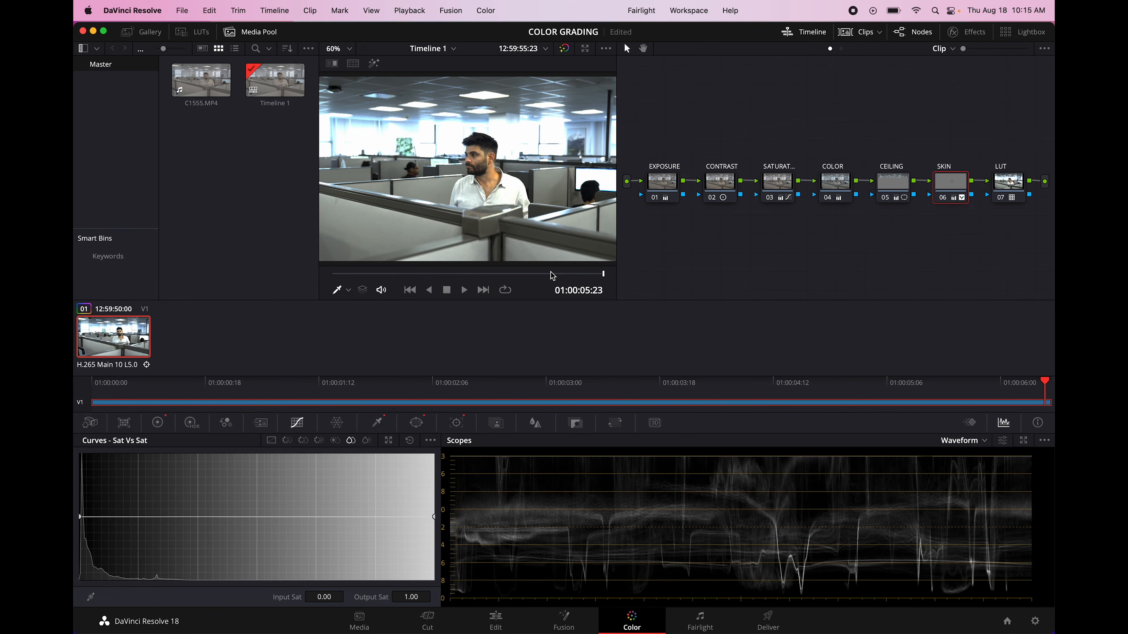
left_click(543, 189)
Shift the COLOR node's lift and gain wheels slightly away from blue, to blue lift -0.01 and blue gain 0.99
left_click(846, 184)
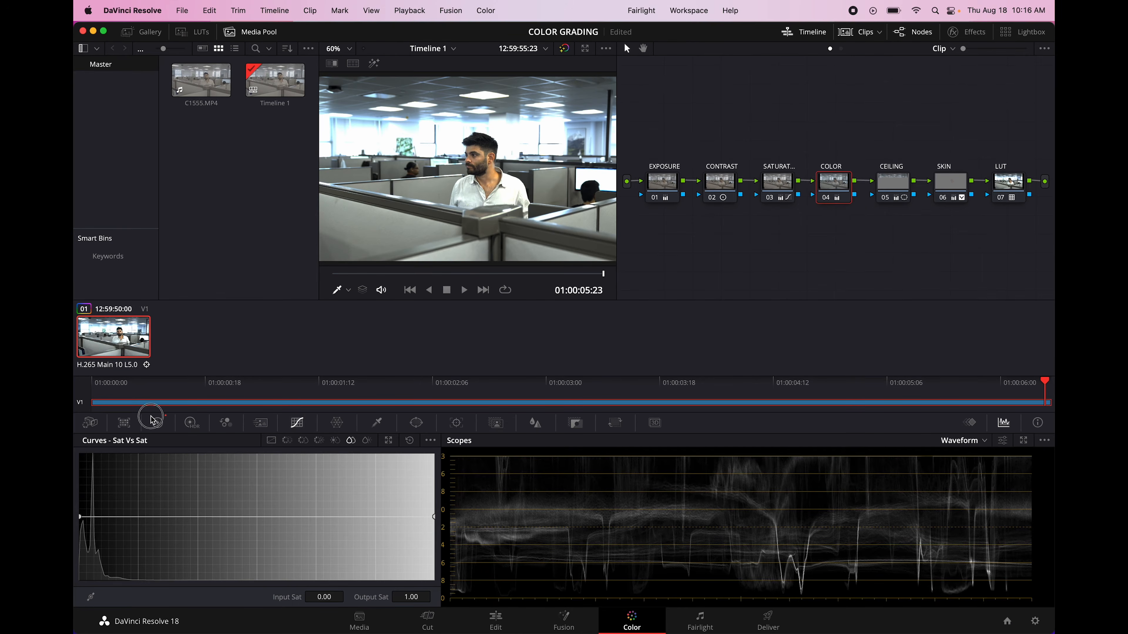
left_click(156, 421)
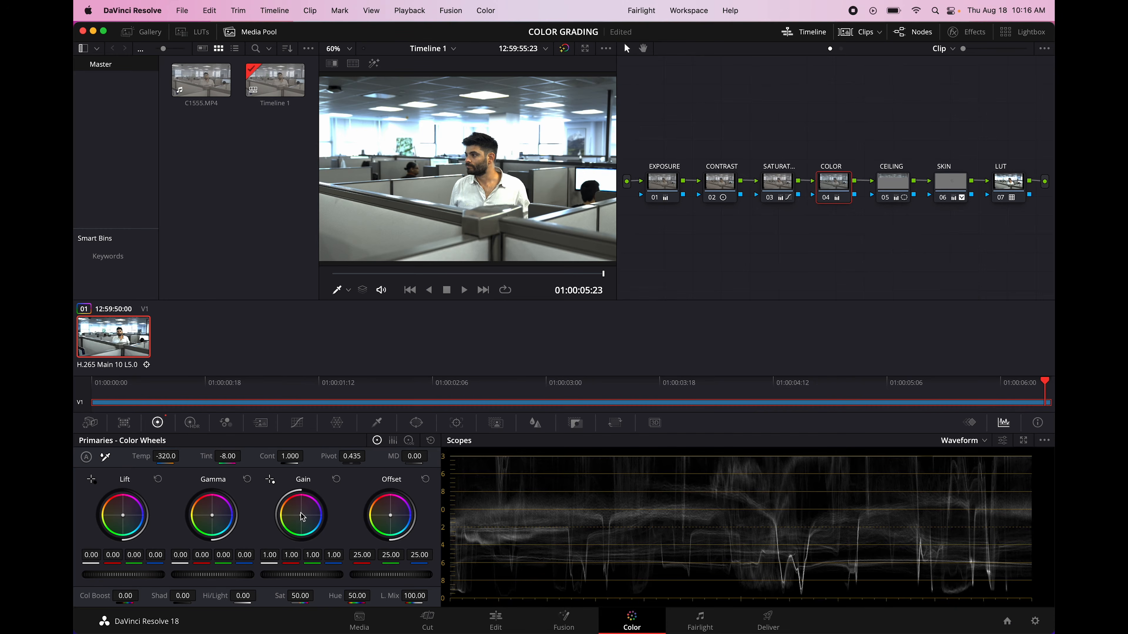
left_click_drag(122, 515, 118, 515)
left_click_drag(310, 515, 306, 516)
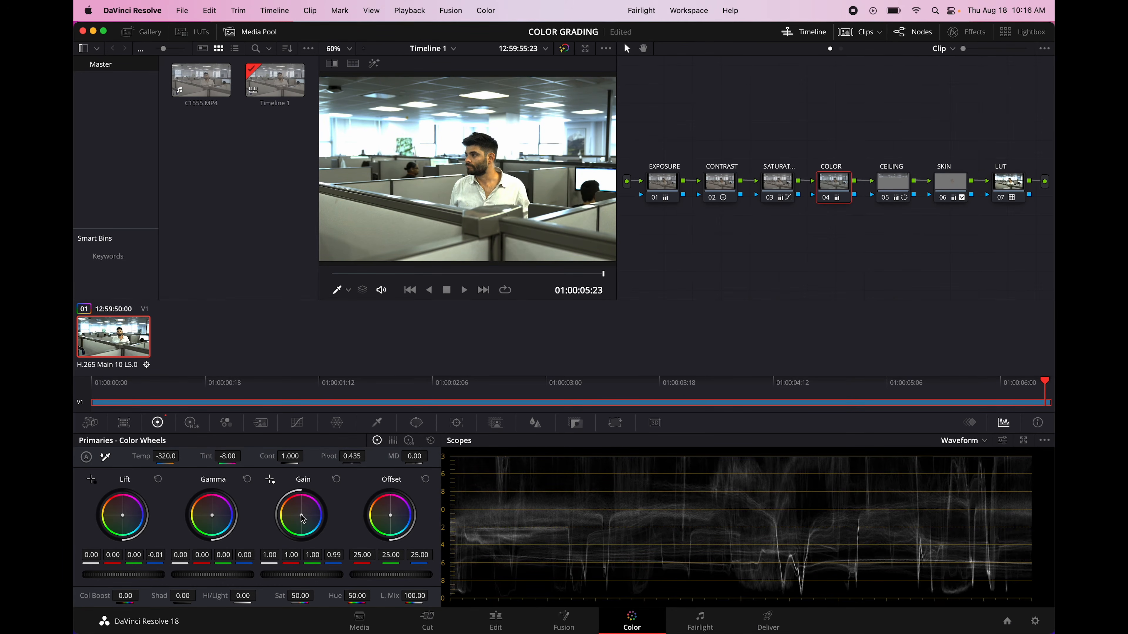
Save the project and toggle the COLOR node off and on to compare the image
key("super+s")
key("super+d")
key("super+d")
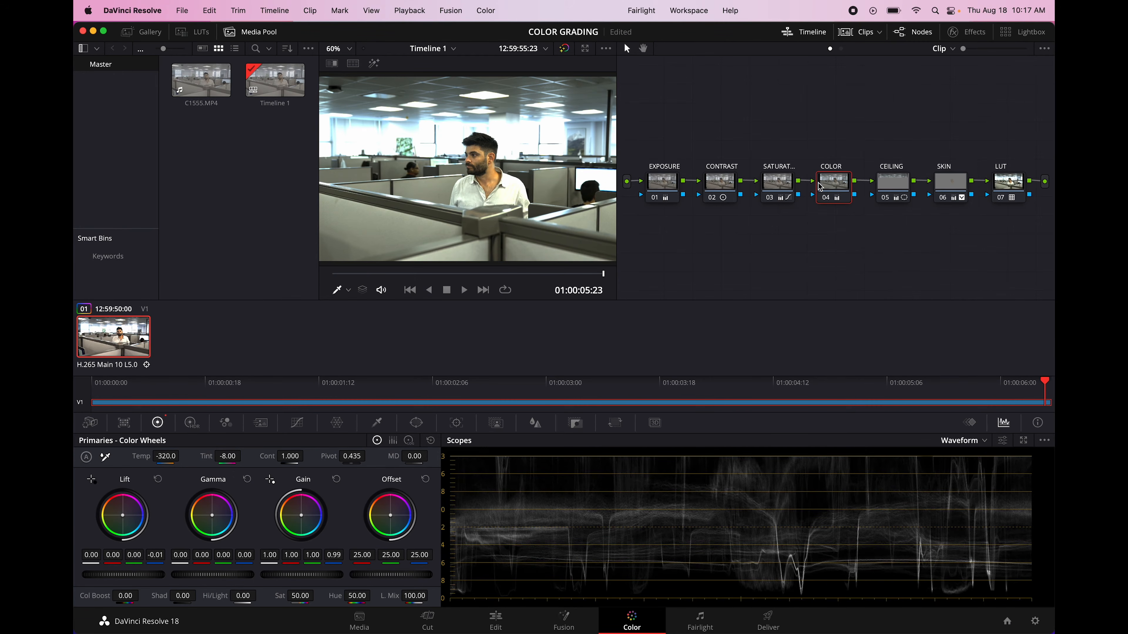
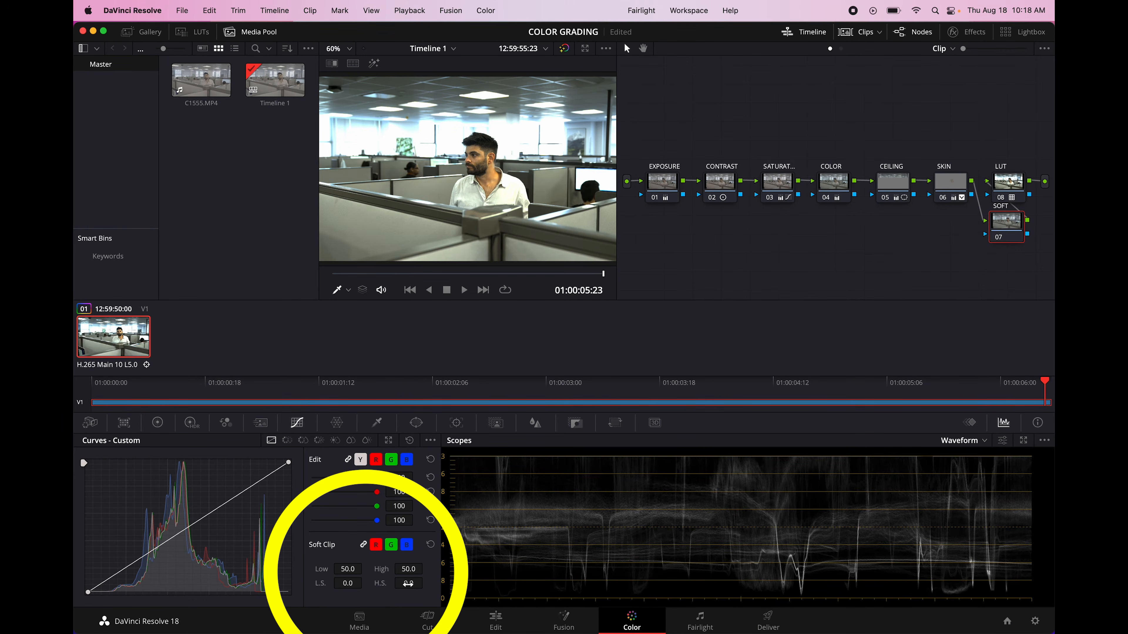
left_click_drag(302, 578, 594, 578)
left_click_drag(270, 542, 563, 316)
left_click_drag(415, 589, 563, 316)
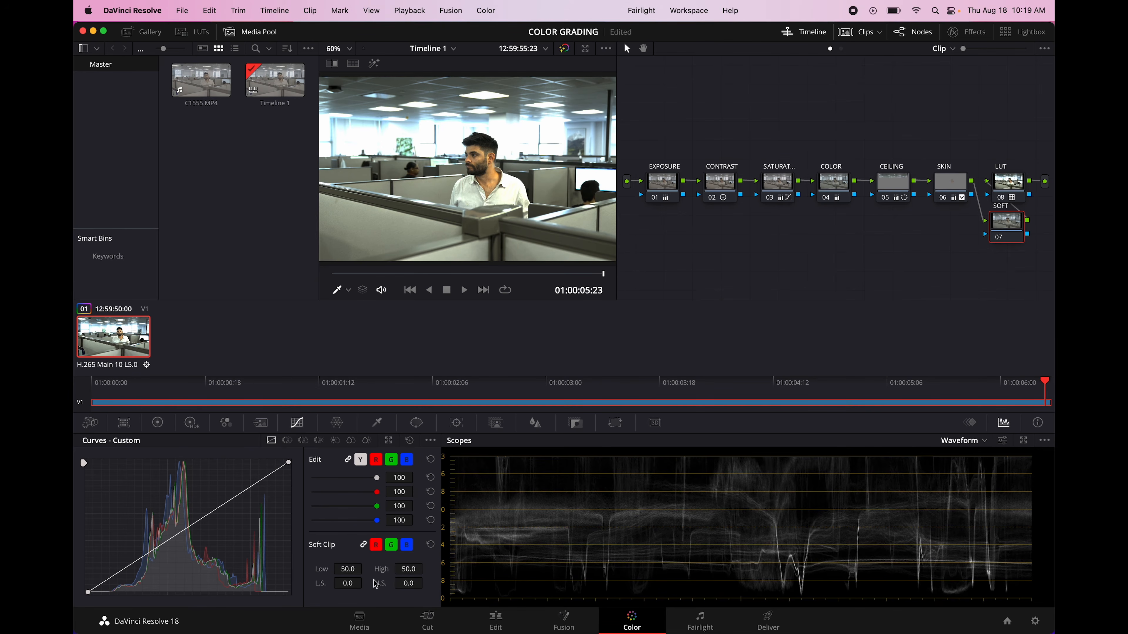
Set the SOFT node's soft clip to low soft 55.0 and high soft 90.4, and toggle the node to compare
left_click_drag(345, 580, 409, 586)
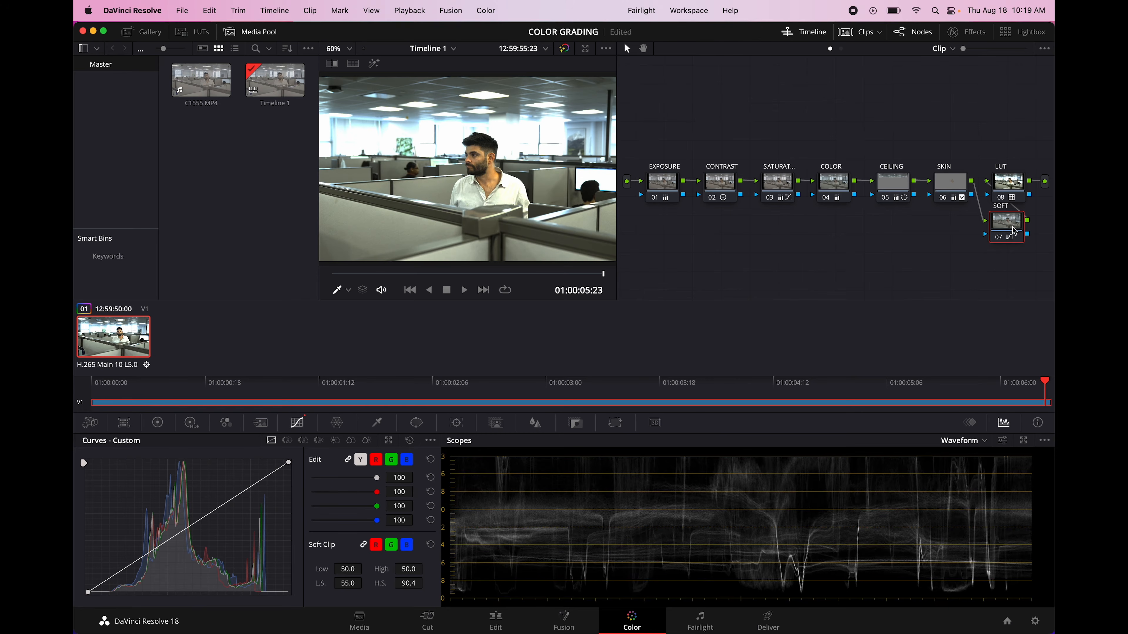
key("ctrl+d")
key("ctrl+d")
key("ctrl+d")
key("ctrl+d")
Check the man's face up close in the viewer and set the SOFT node's low soft to 87.7
scroll(474, 187, "up", 5)
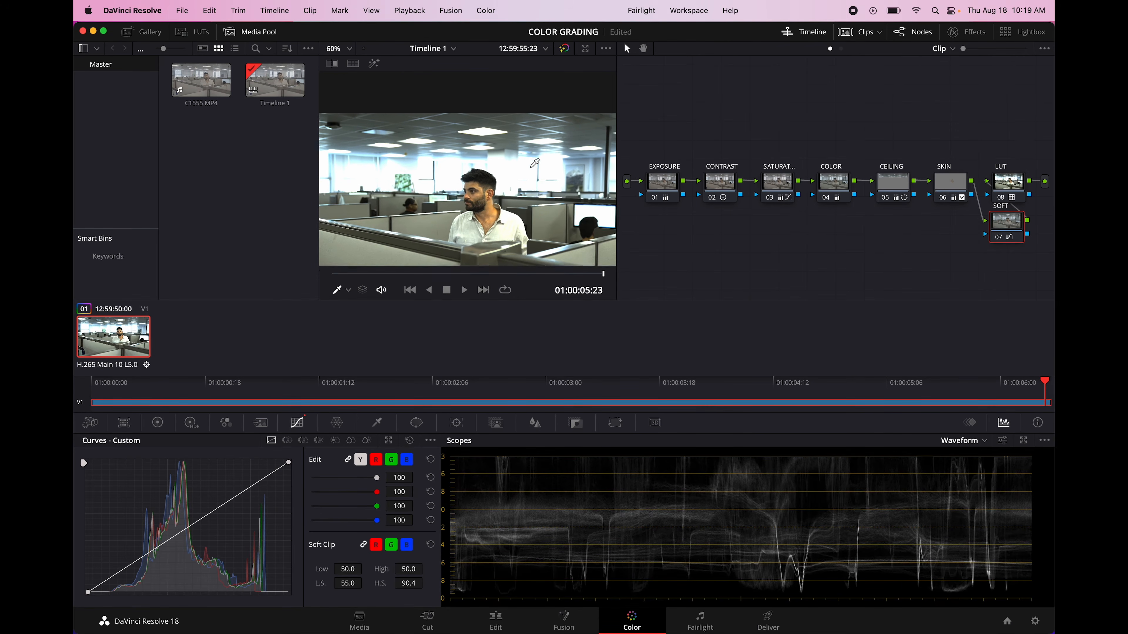
scroll(479, 189, "up", 5)
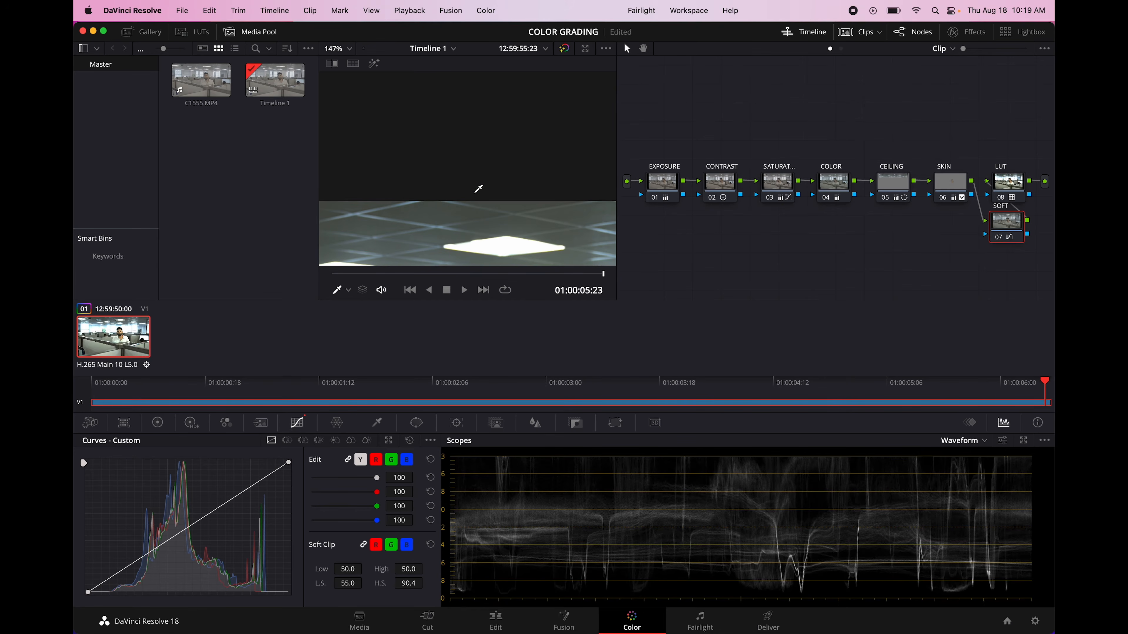
left_click(338, 47)
left_click(339, 147)
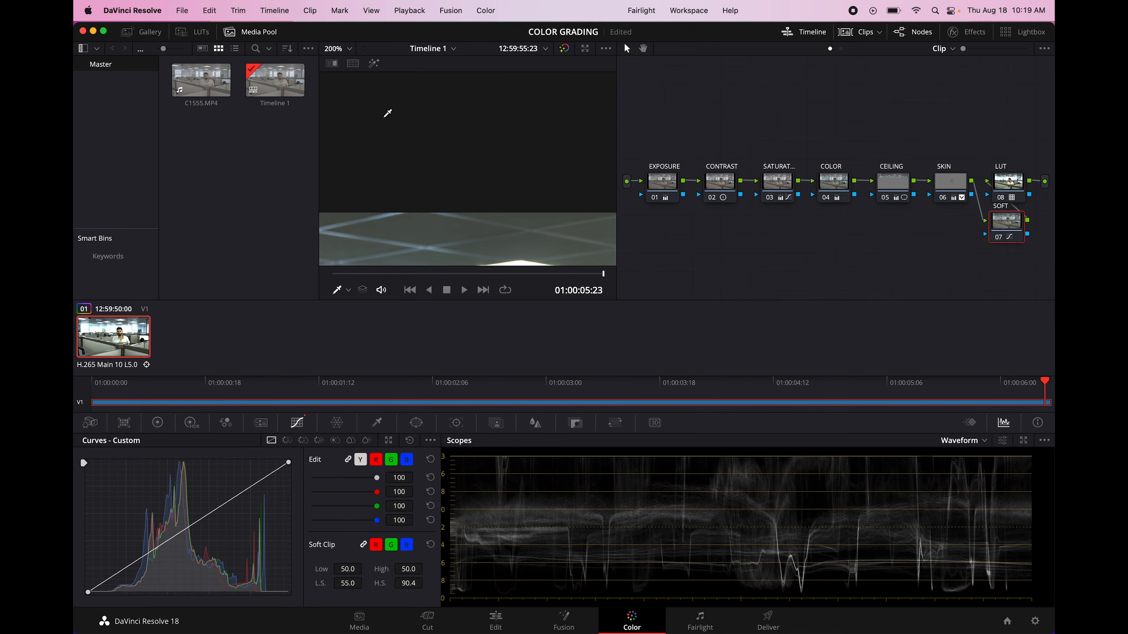
left_click(339, 48)
left_click(336, 66)
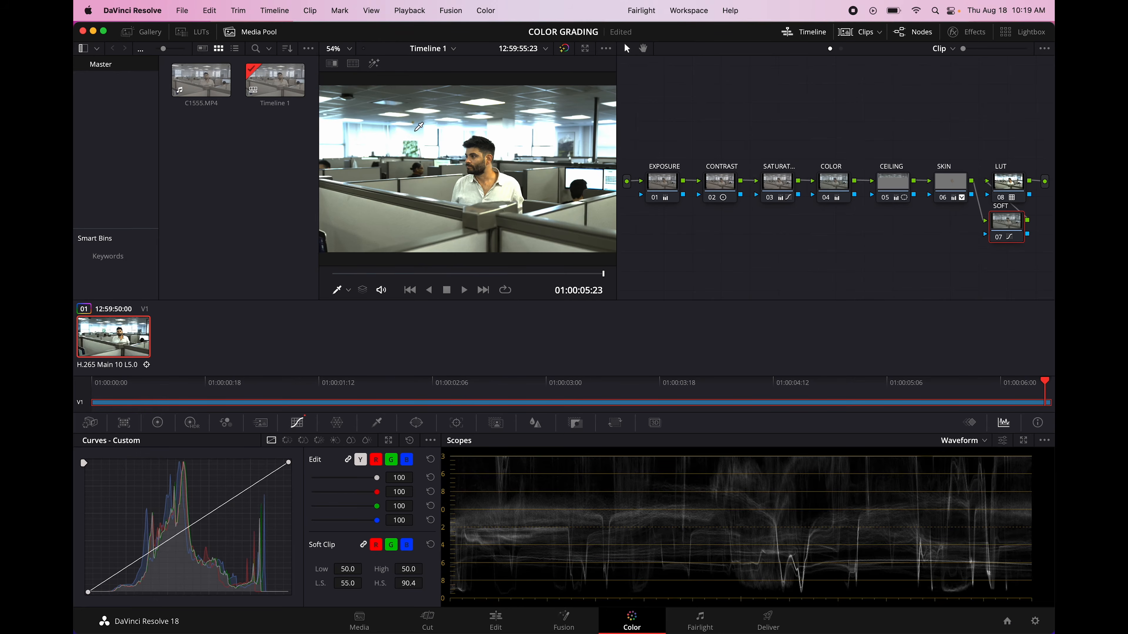
scroll(492, 203, "up", 5)
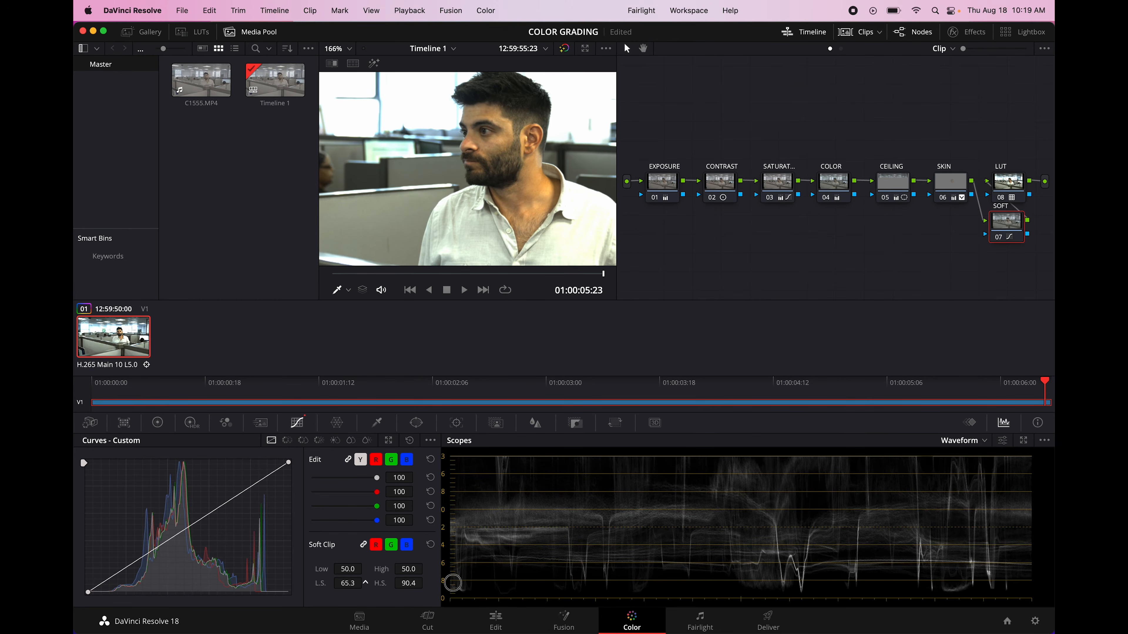
left_click_drag(359, 583, 672, 416)
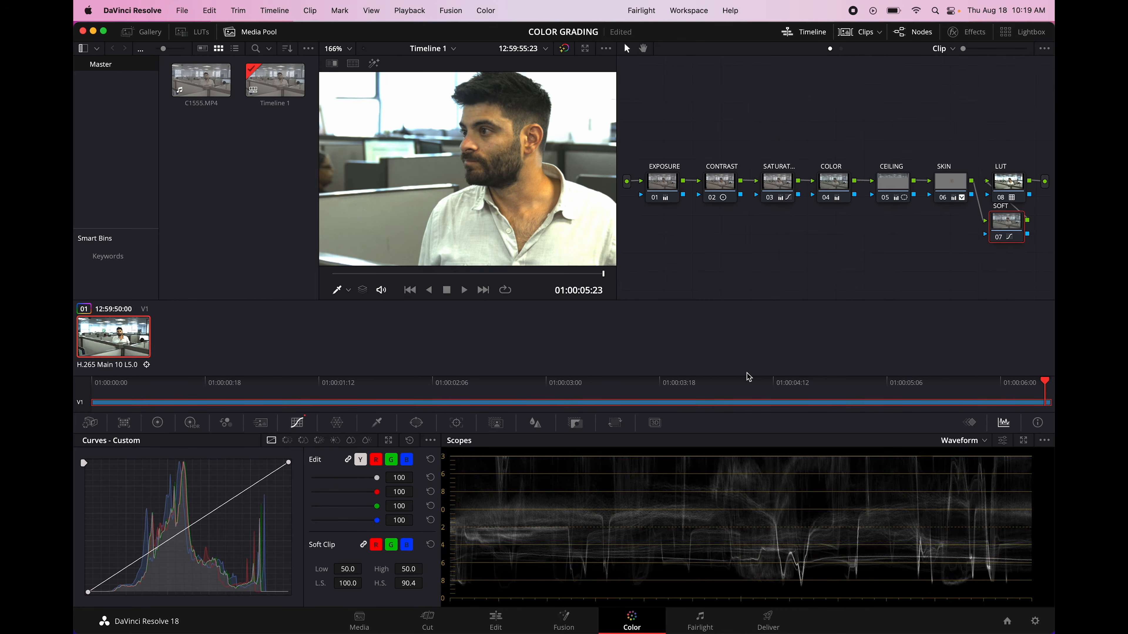
left_click_drag(354, 583, 279, 582)
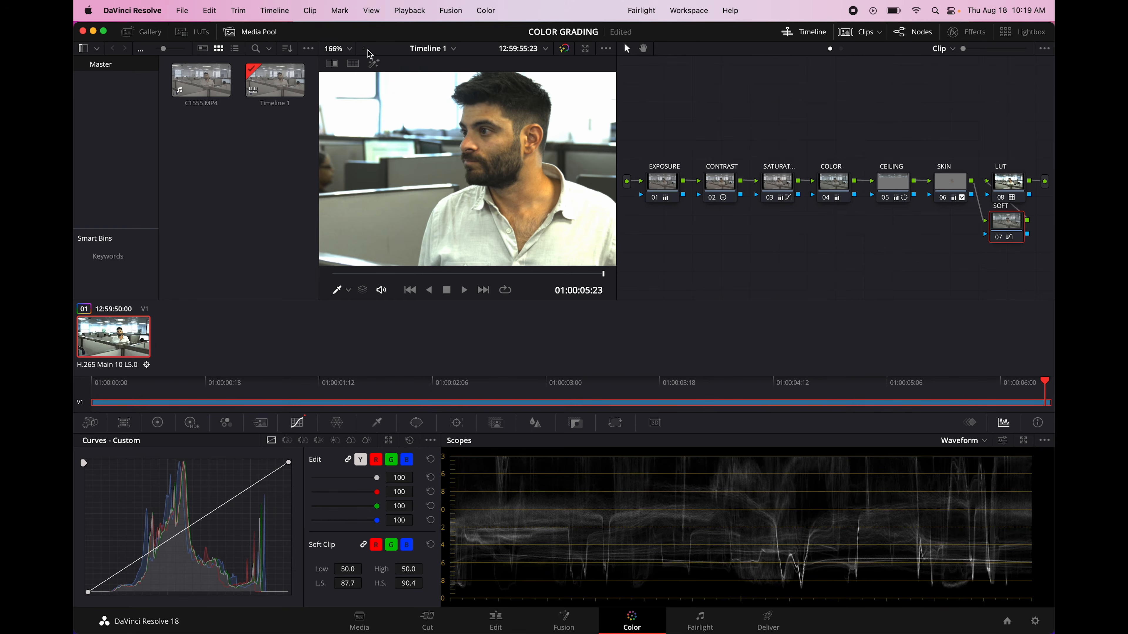
key("shift+z")
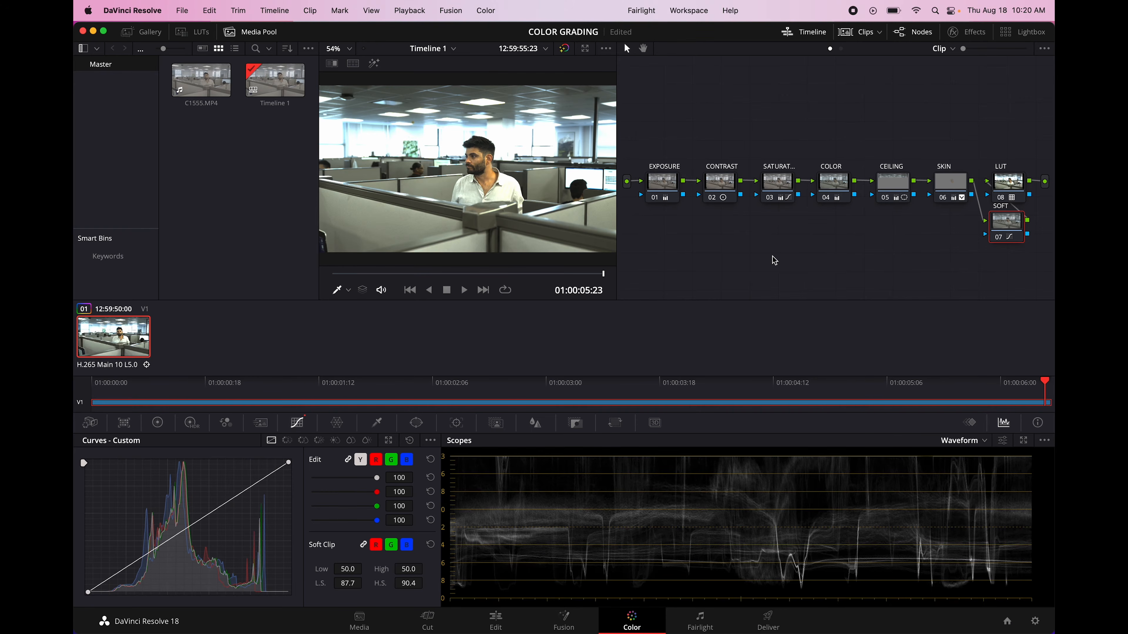
Add a node after the SOFT node and label it GLOW
right_click(999, 232)
mouse_move(1005, 288)
left_click(932, 290)
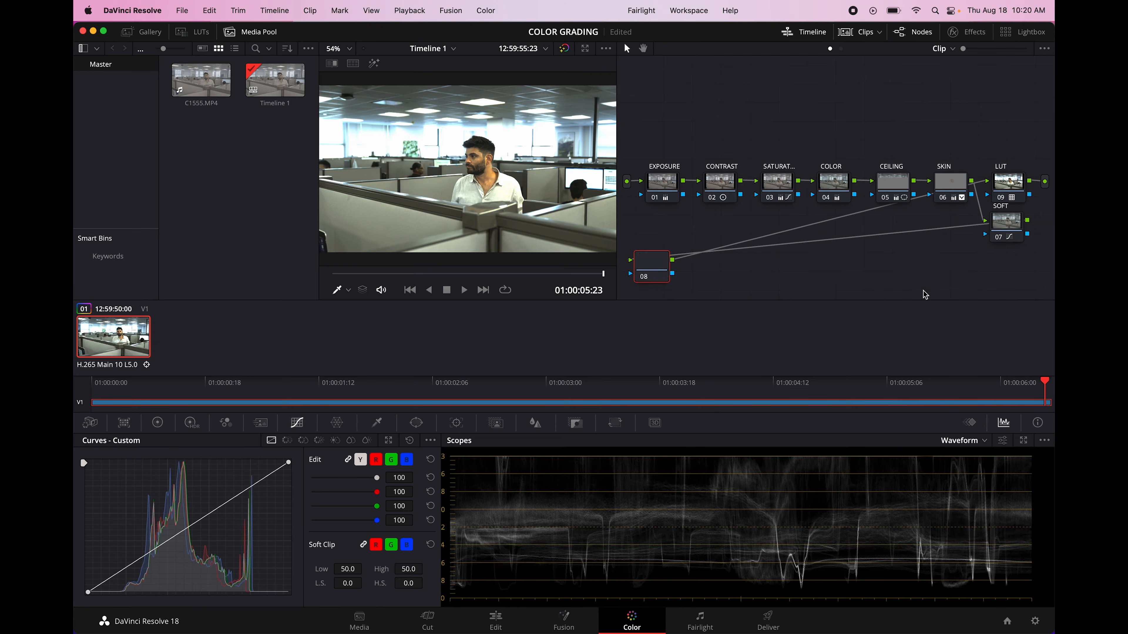
right_click(655, 270)
left_click(695, 293)
Clean up the node graph and arrange the SOFT, GLOW and LUT nodes in order in a second row
right_click(774, 283)
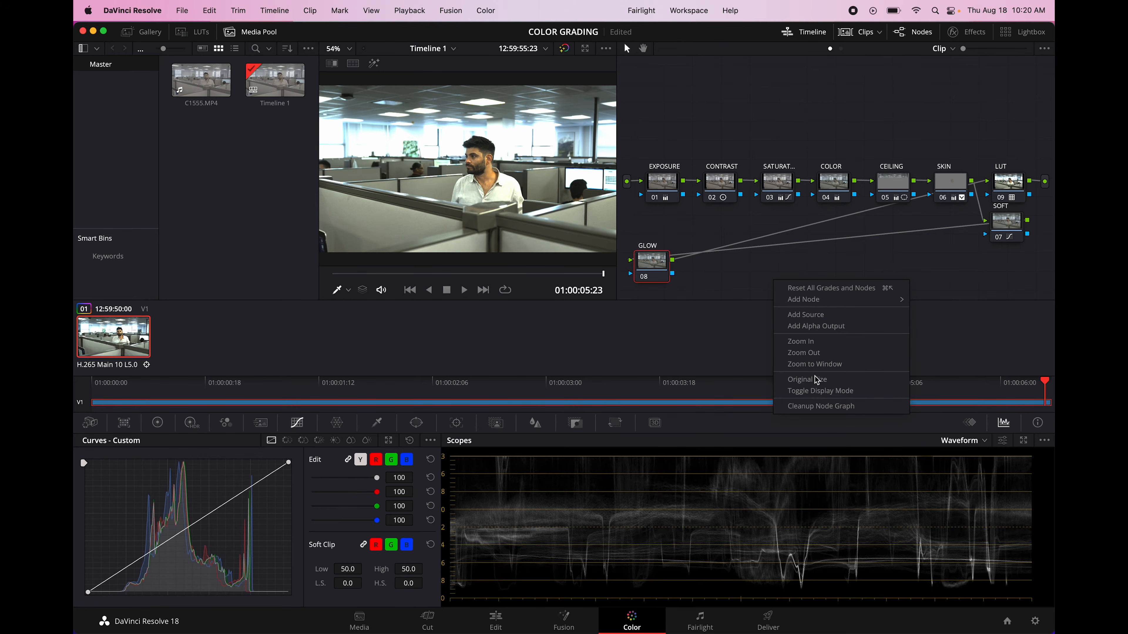
left_click(817, 406)
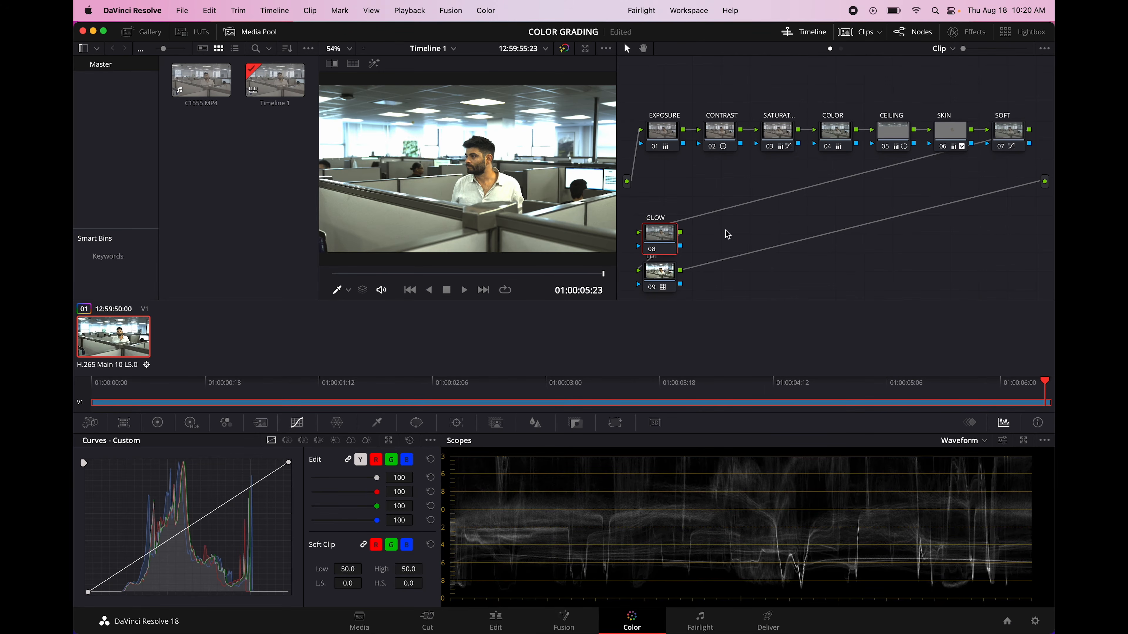
left_click_drag(659, 235, 962, 183)
left_click(1005, 135)
left_click_drag(1005, 136, 669, 182)
left_click_drag(954, 183, 727, 184)
left_click_drag(652, 269, 803, 181)
Find the Glow effect in the effects library and apply it to the GLOW node
left_click(968, 32)
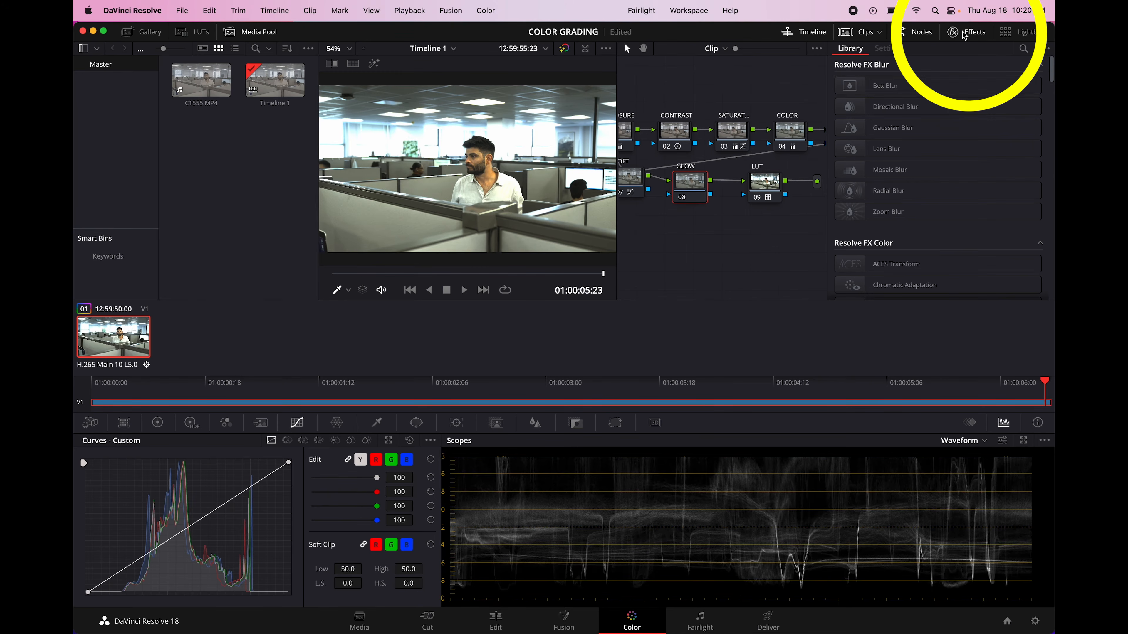
left_click(1023, 49)
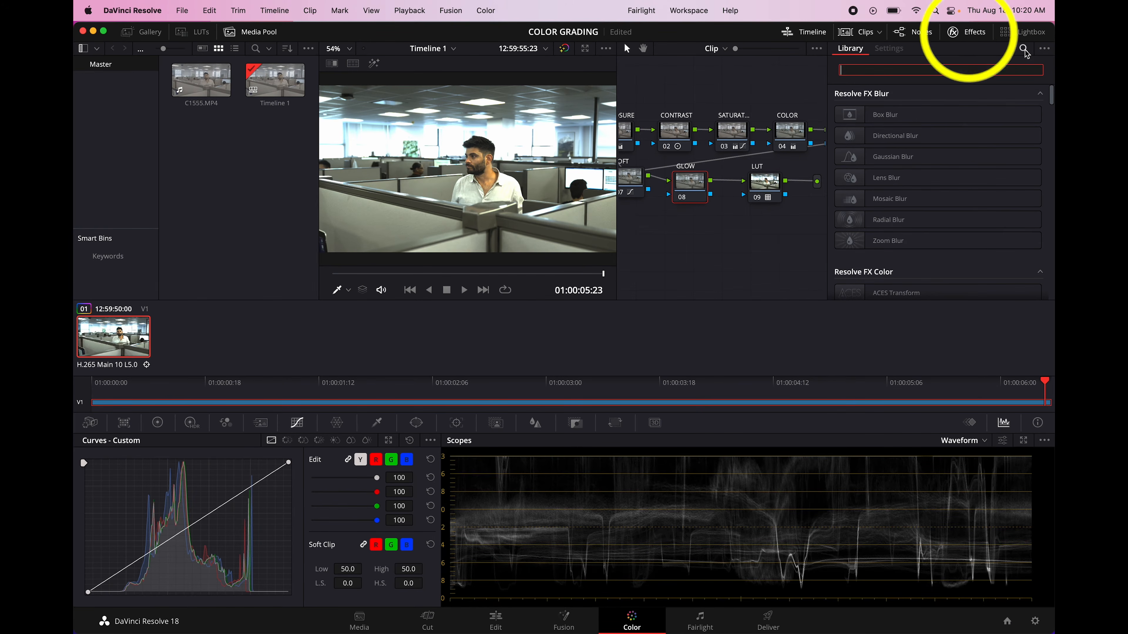
type("GLOW")
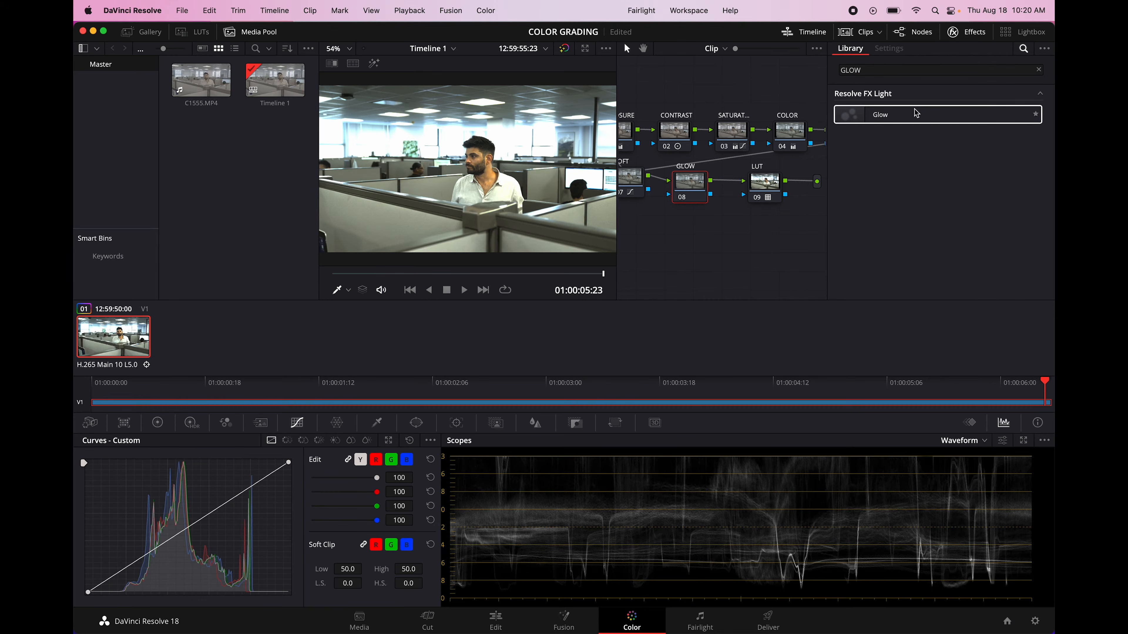
left_click_drag(906, 114, 708, 183)
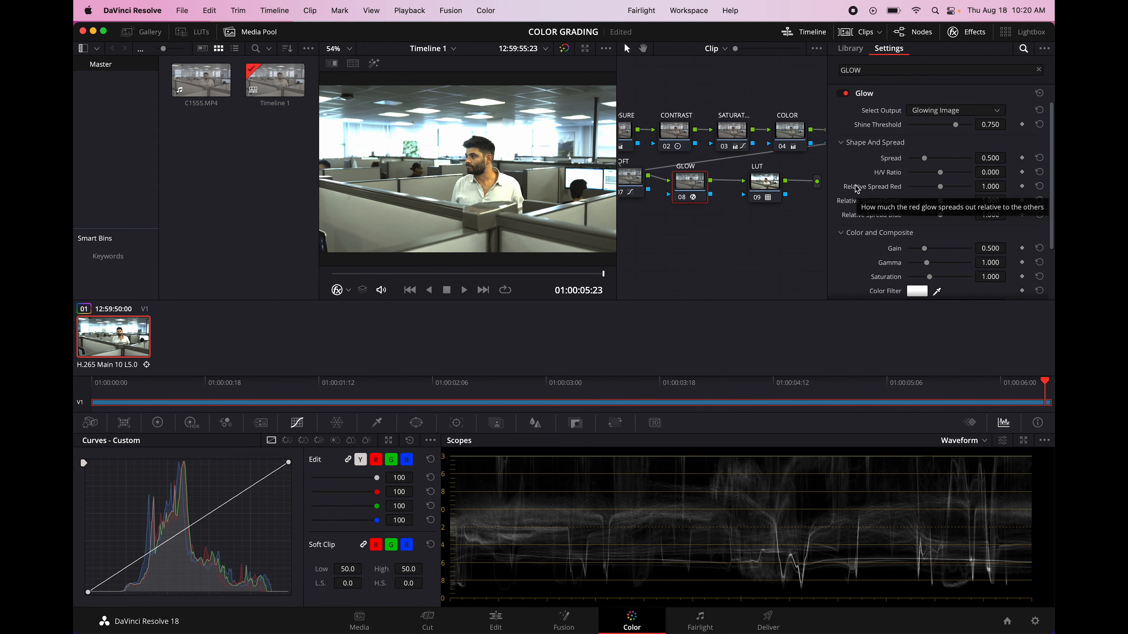
Turn the Glow effect off and on repeatedly to compare how the bright light sources bloom
left_click(845, 93)
left_click(846, 94)
left_click(846, 94)
left_click(846, 94)
left_click(845, 94)
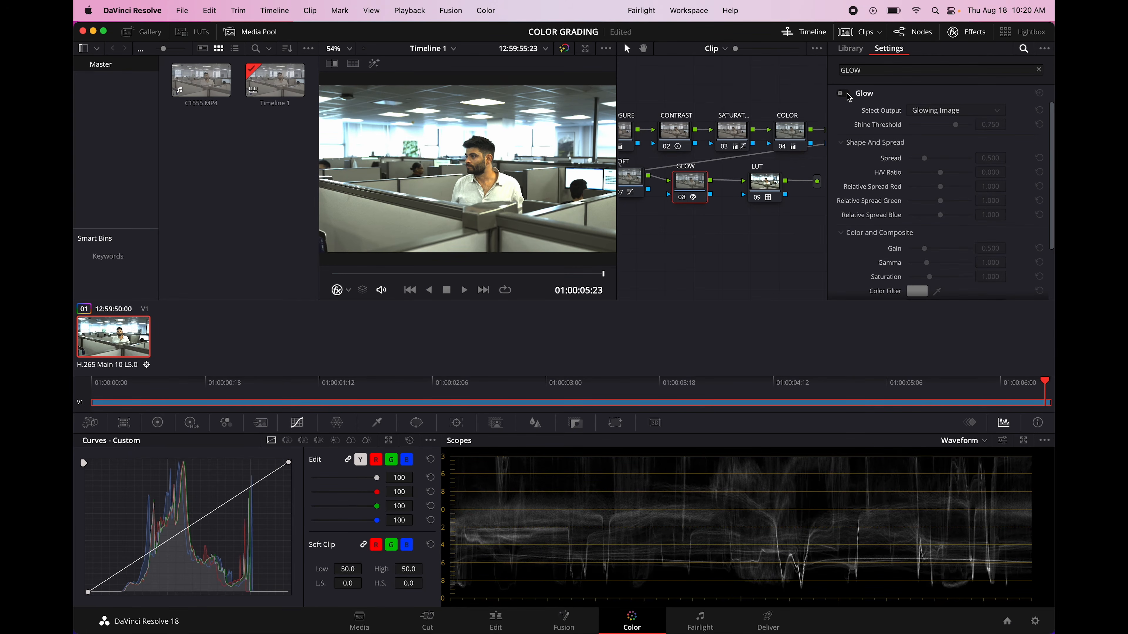
left_click(846, 93)
left_click(846, 93)
left_click(847, 94)
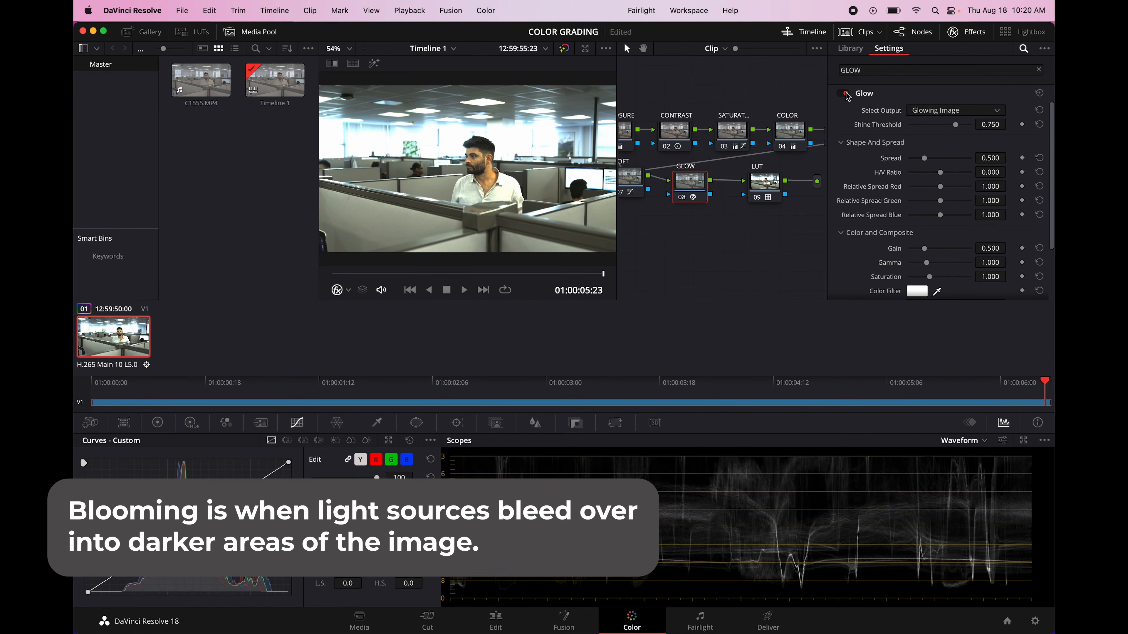
left_click(845, 93)
left_click(846, 94)
left_click(846, 94)
left_click(846, 93)
Try a Shine Threshold of 0.550 on the Glow effect and compare it with the effect switched off
left_click(955, 111)
left_click(946, 98)
mouse_move(957, 129)
left_mouse_down()
mouse_move(911, 126)
mouse_move(975, 133)
mouse_move(945, 132)
left_mouse_up()
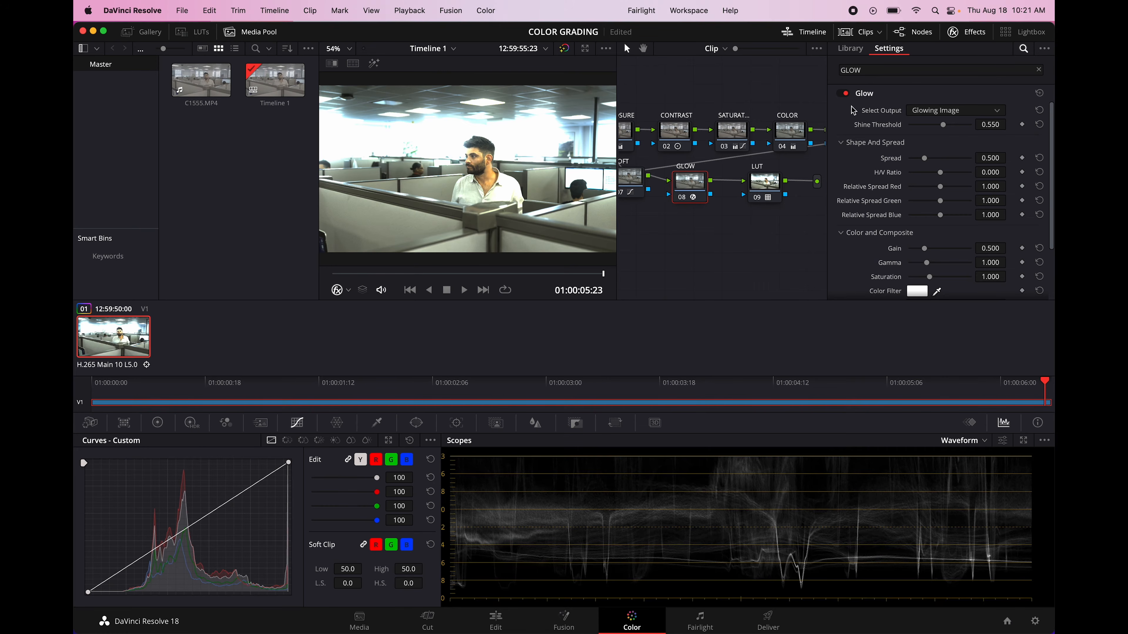
left_click(846, 93)
left_click(847, 93)
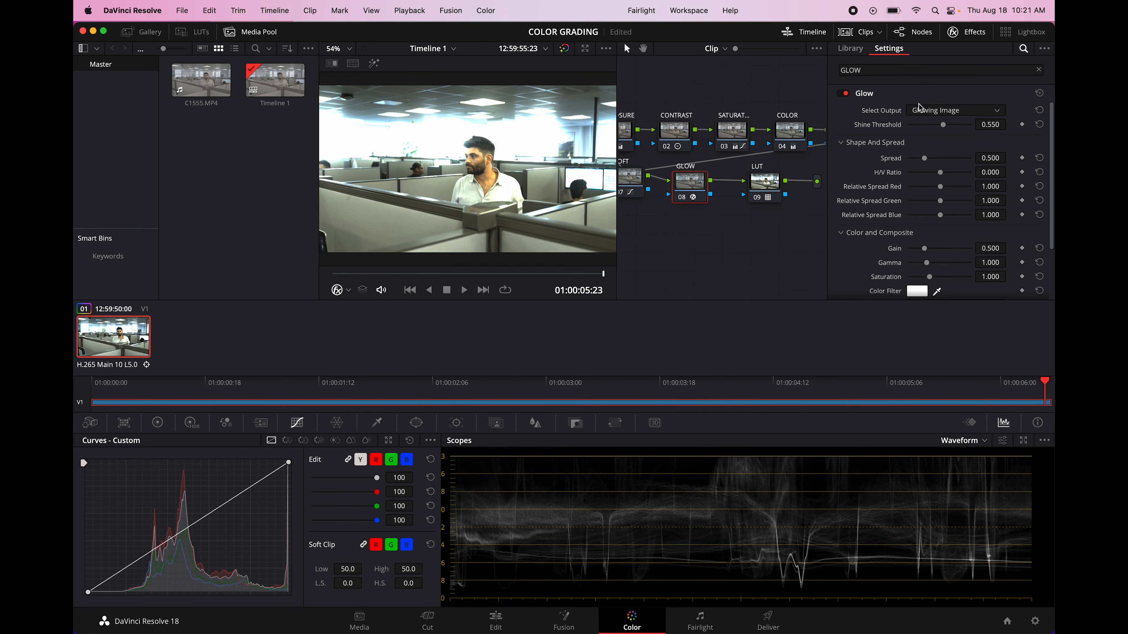
Set the Glow to Shine Threshold 0.027, Spread 2.000, H/V Ratio -0.083, Relative Spread 1.009 red, 1.028 green, 0.991 blue and Gain 0.018
left_click_drag(944, 127, 1013, 159)
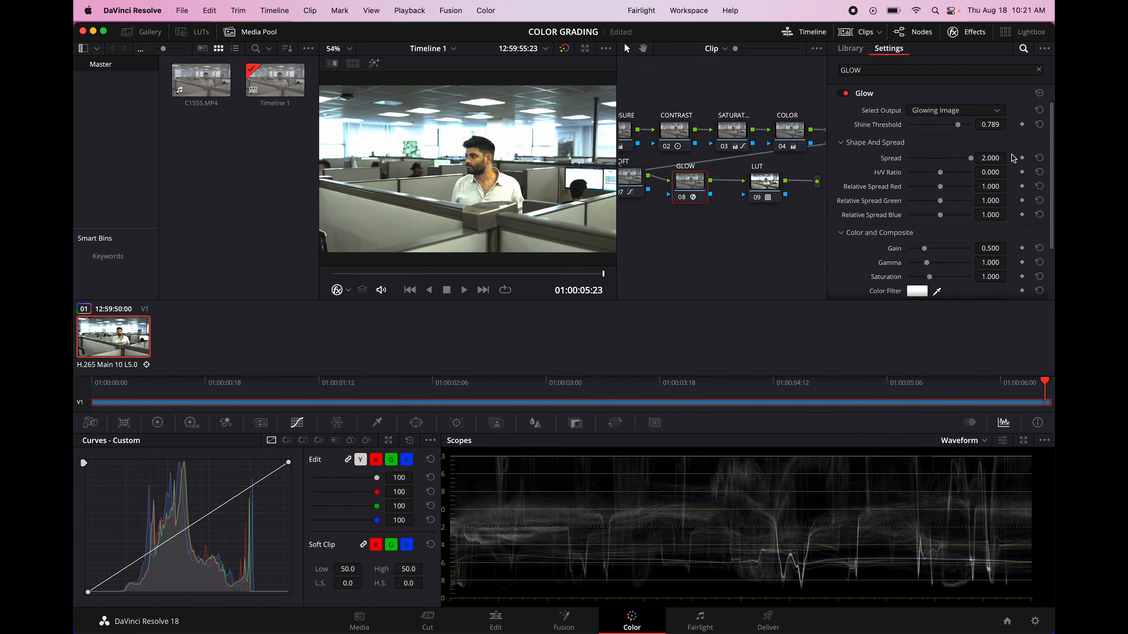
left_click_drag(942, 175, 868, 252)
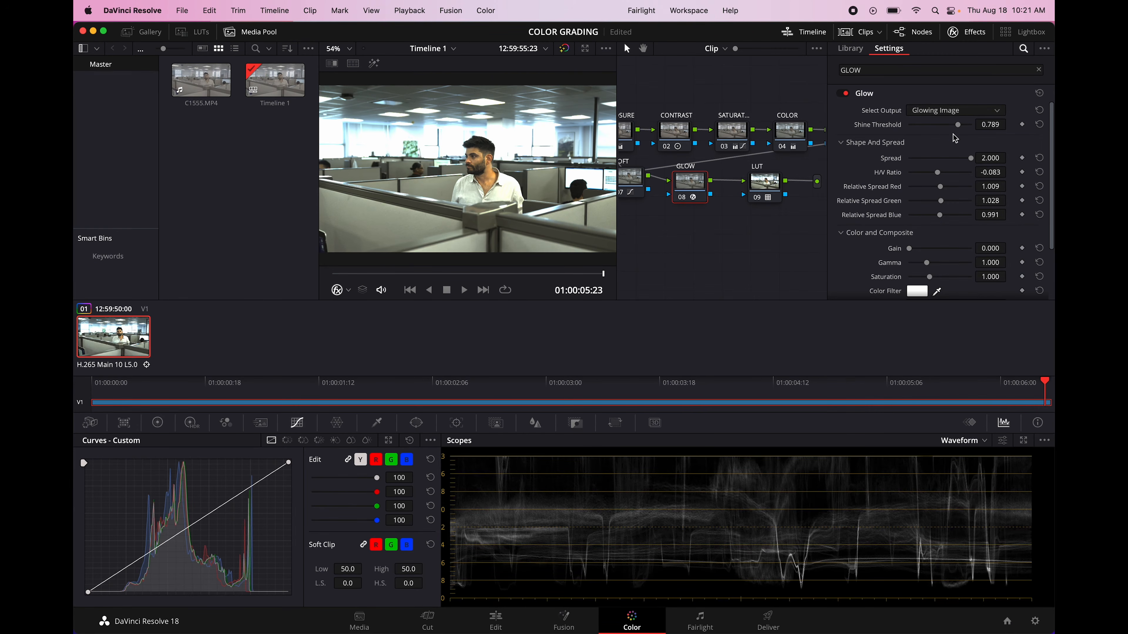
left_click_drag(957, 127, 910, 114)
left_click(843, 93)
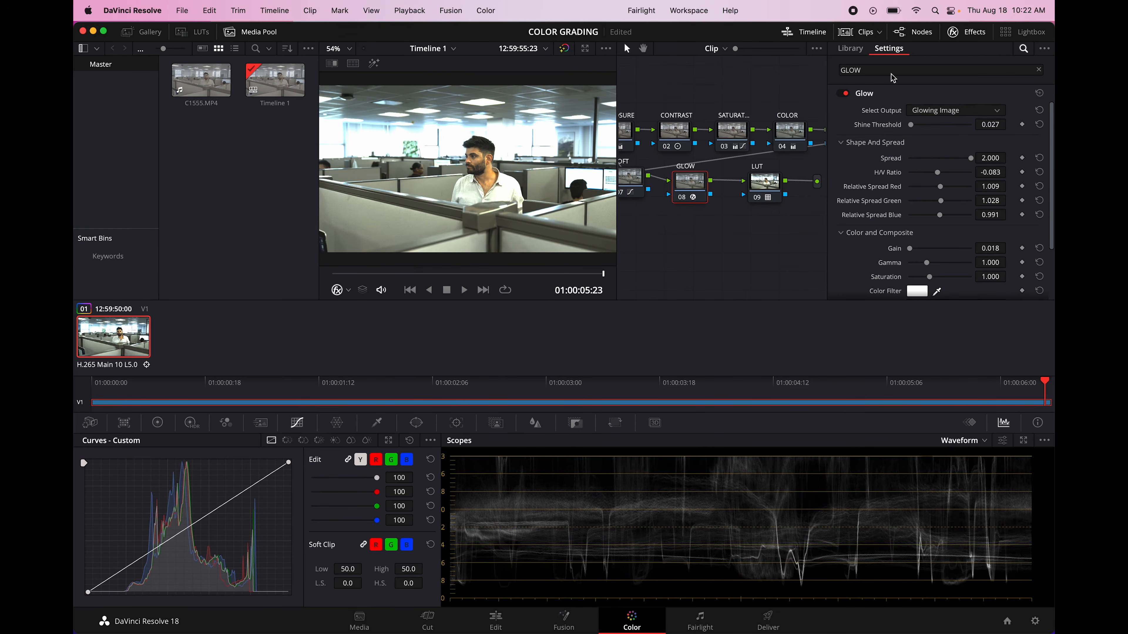
left_click(961, 37)
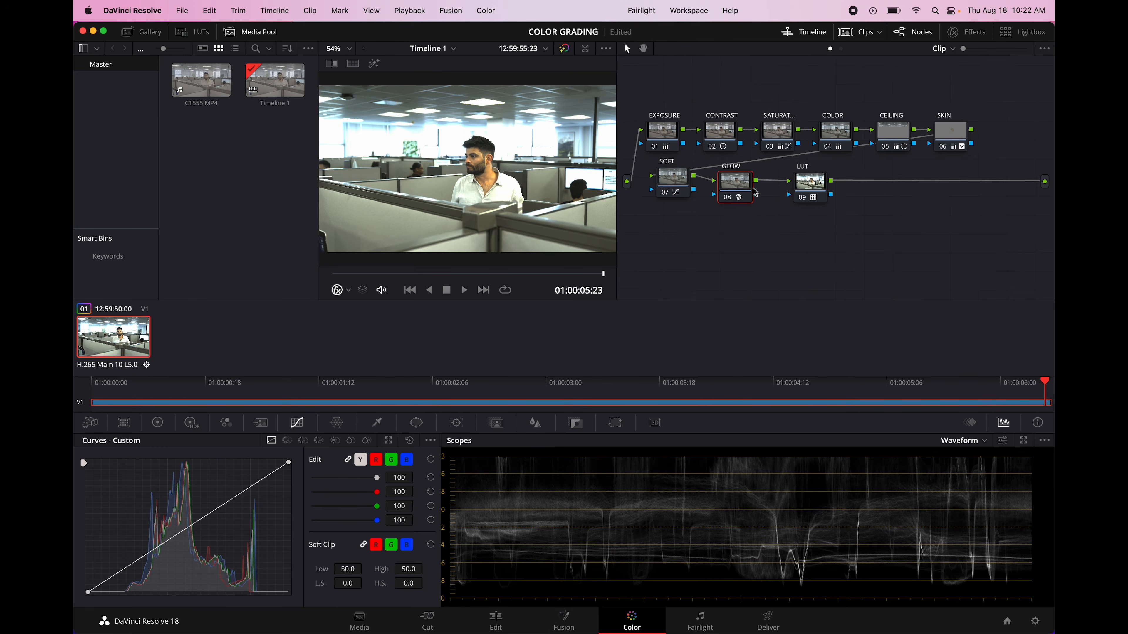
Toggle the GLOW node off and on to compare the image with and without the glow
key("super+d")
key("super+d")
key("super+d")
key("super+d")
key("super+d")
key("super+d")
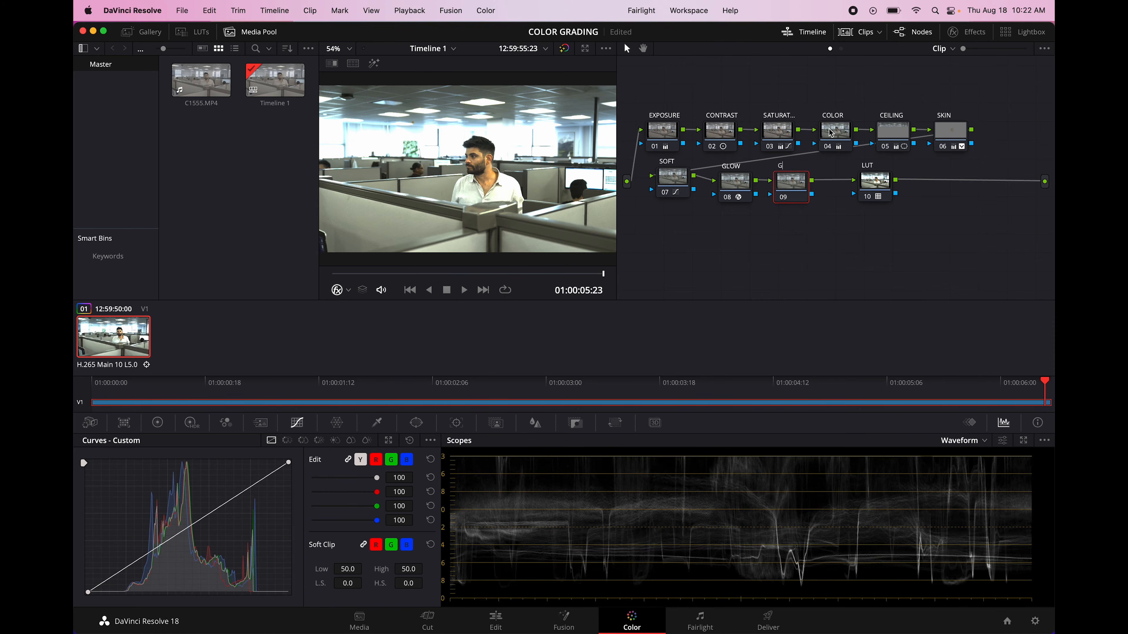
Search the effects library for GRAIN and apply Film Grain to the GRAIN node
left_click(952, 32)
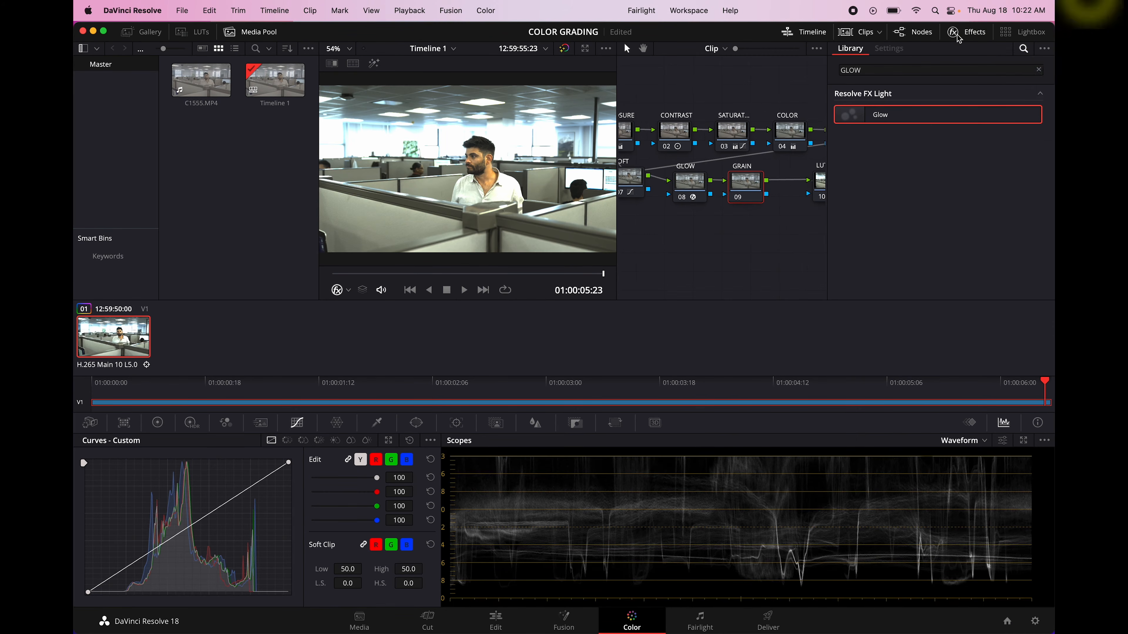
left_click(905, 69)
key("super+a")
type("GRAIN")
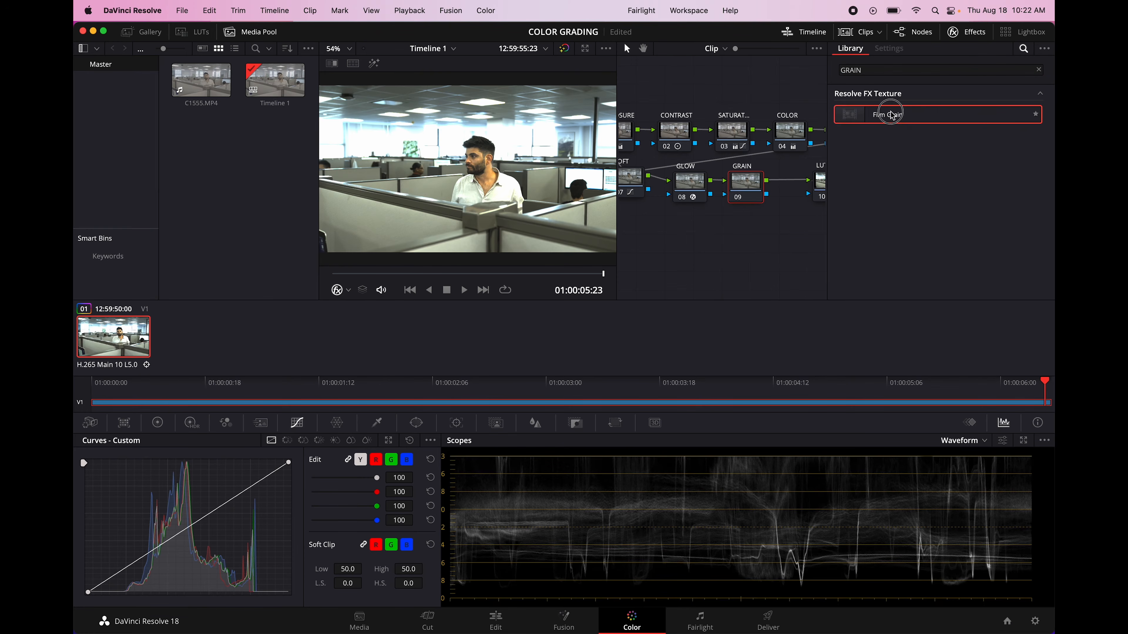
left_click_drag(888, 115, 746, 184)
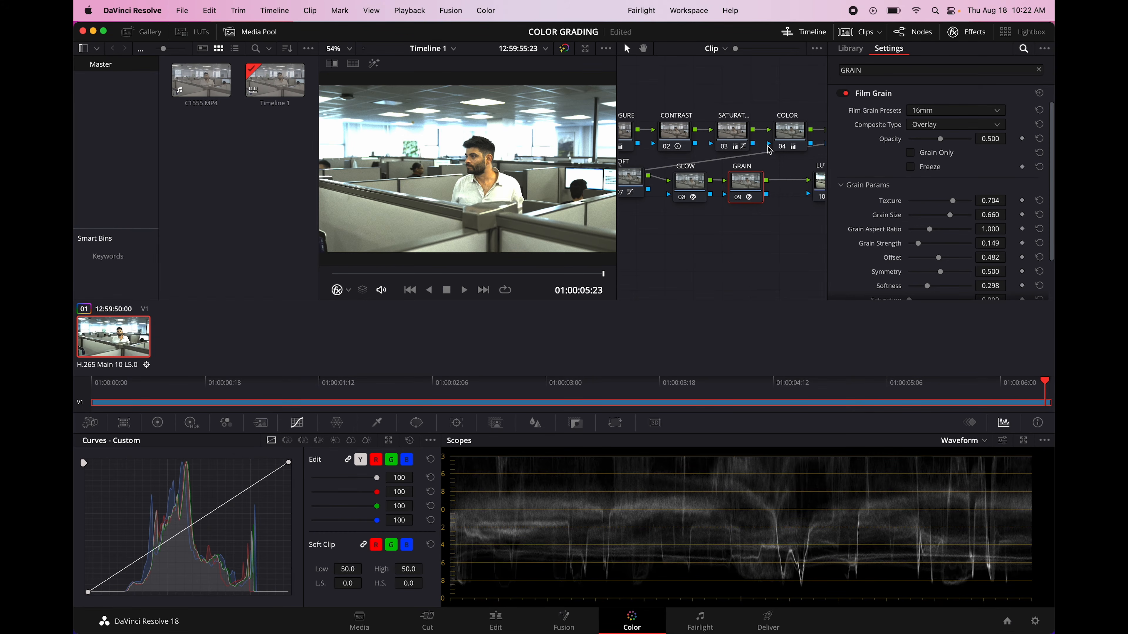
Try the 8mm film grain preset on the GRAIN node and set the preset to 35mm 400T
left_click(948, 112)
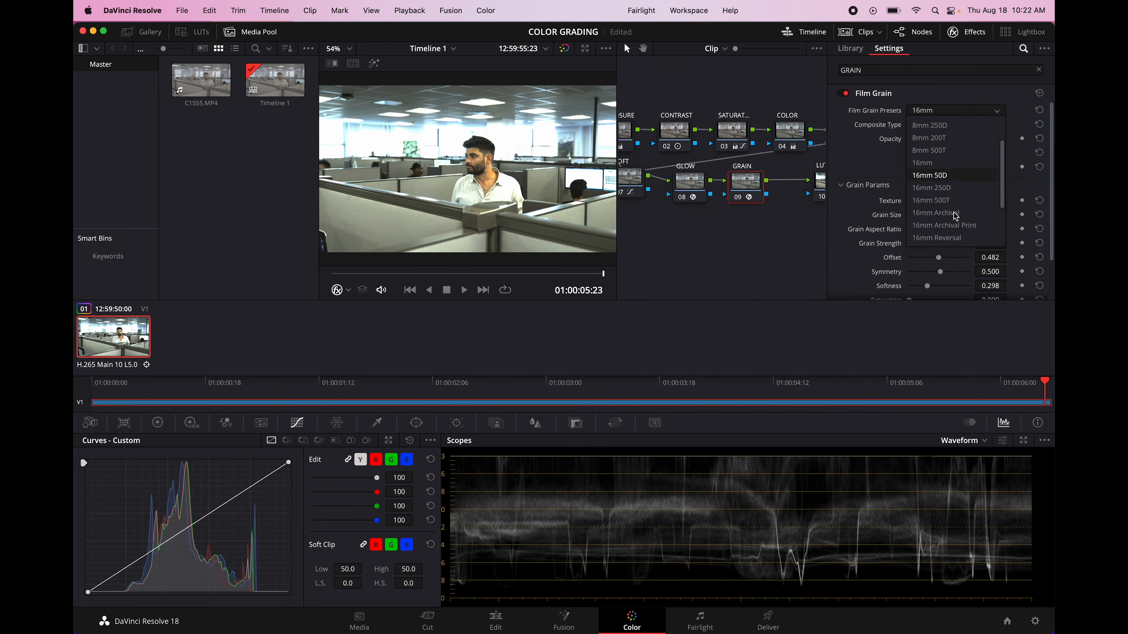
scroll(955, 216, "down", 2)
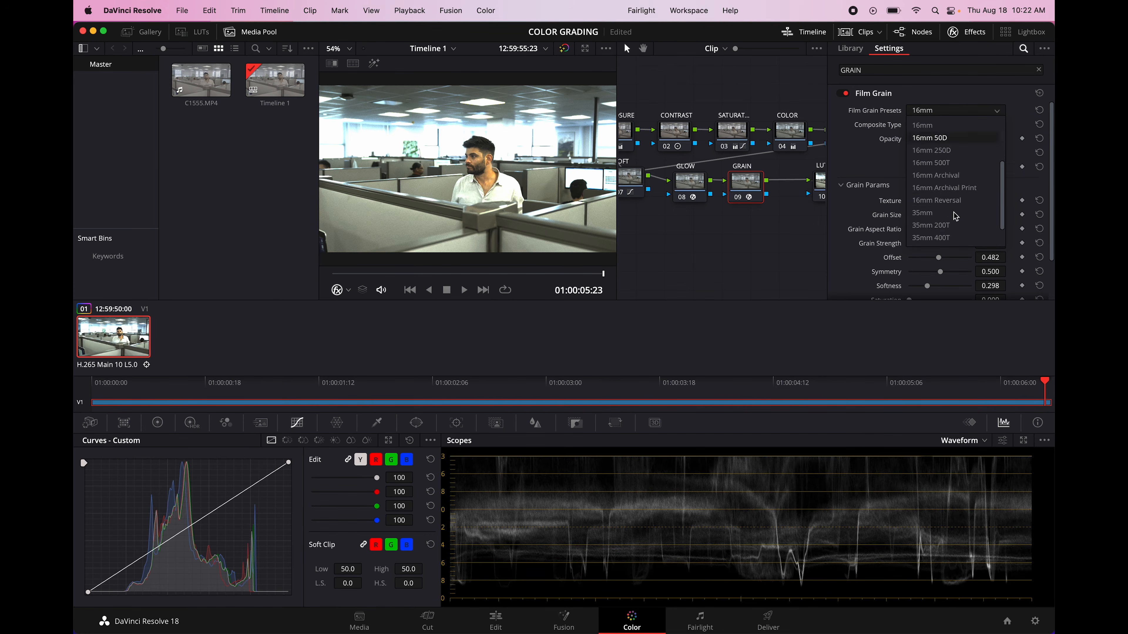
scroll(955, 217, "up", 5)
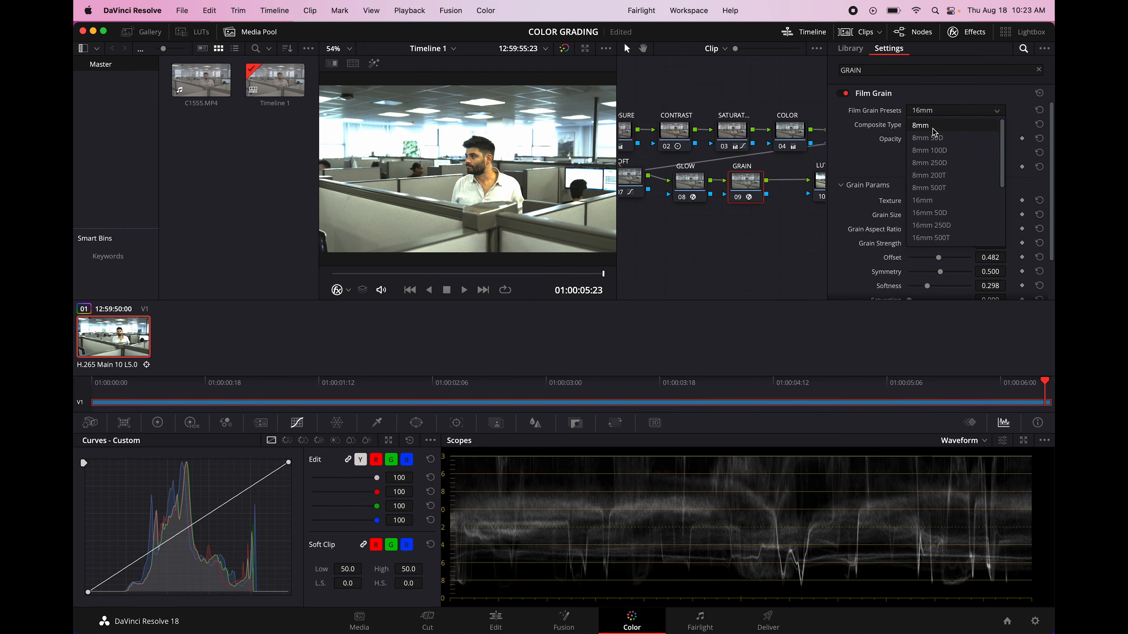
left_click(934, 133)
left_click(950, 111)
scroll(952, 224, "down", 2)
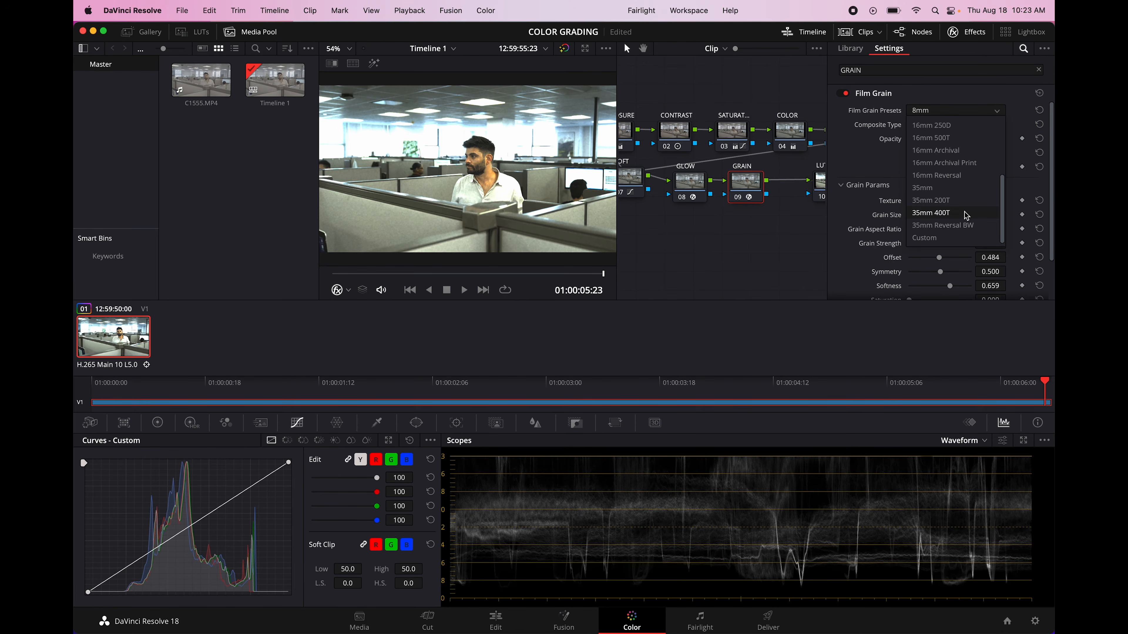
left_click(956, 214)
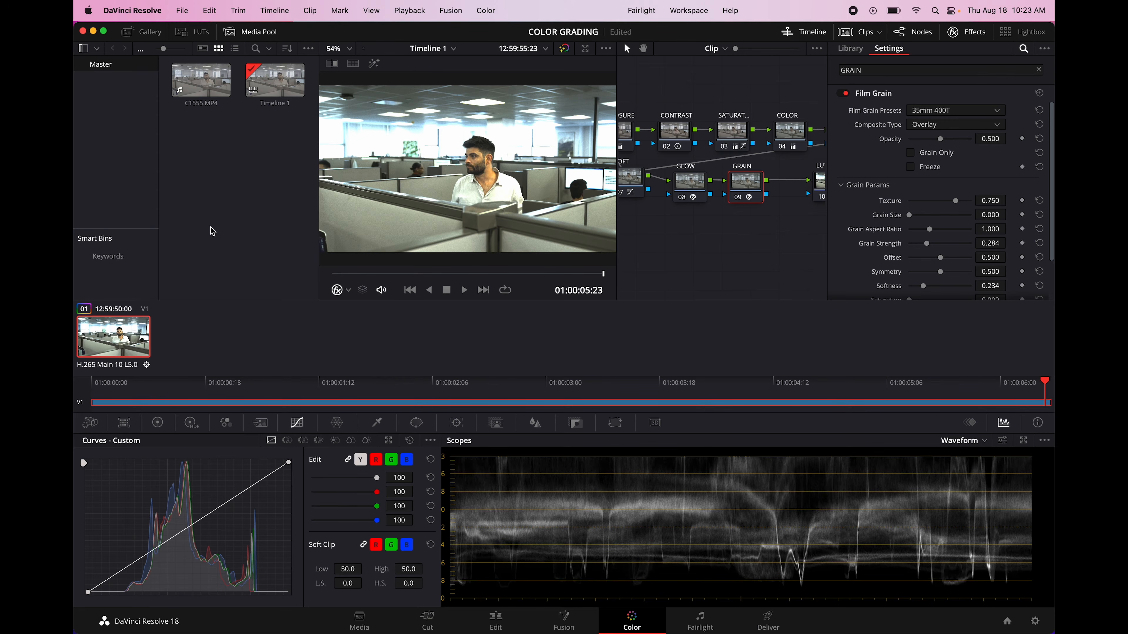
Toggle the Film Grain effect off and on to compare, and enable Grain Only
left_click(844, 94)
left_click(844, 95)
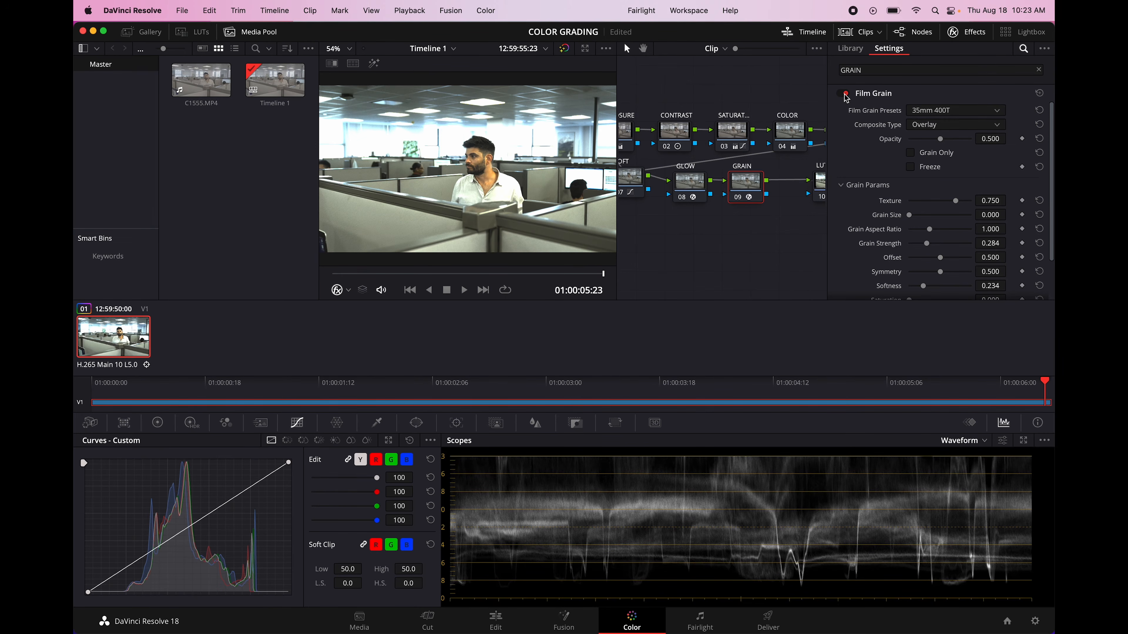
left_click(945, 154)
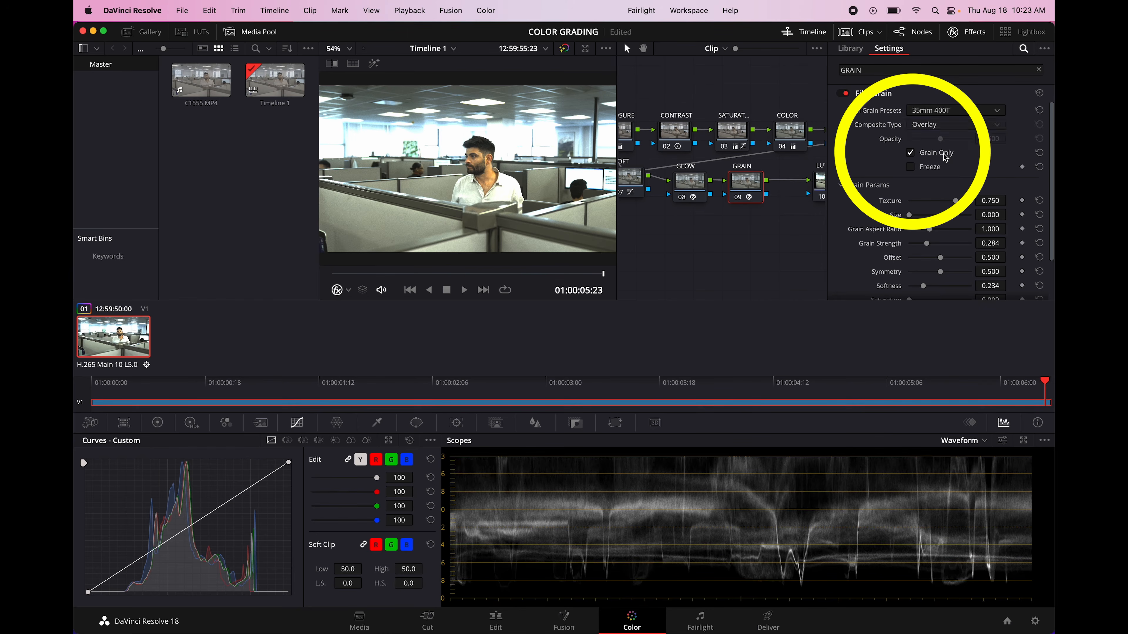
Toggle the Film Grain effect and its Grain Only option off and on, and play the clip to preview the grain pattern
left_click(845, 93)
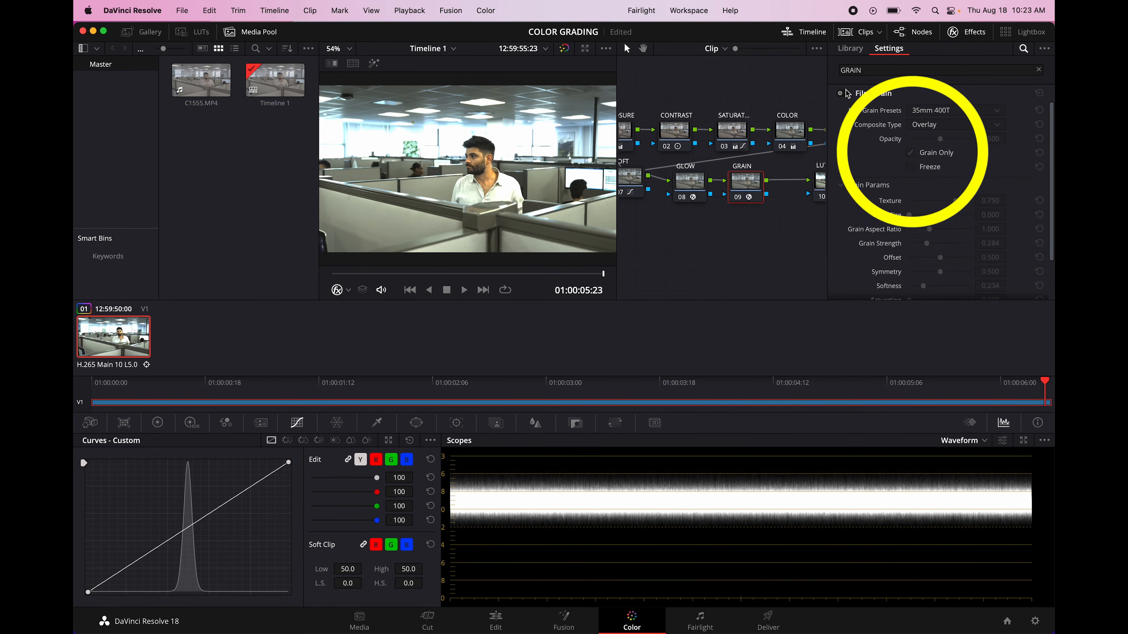
left_click(845, 93)
left_click(922, 150)
left_click(922, 150)
key("space")
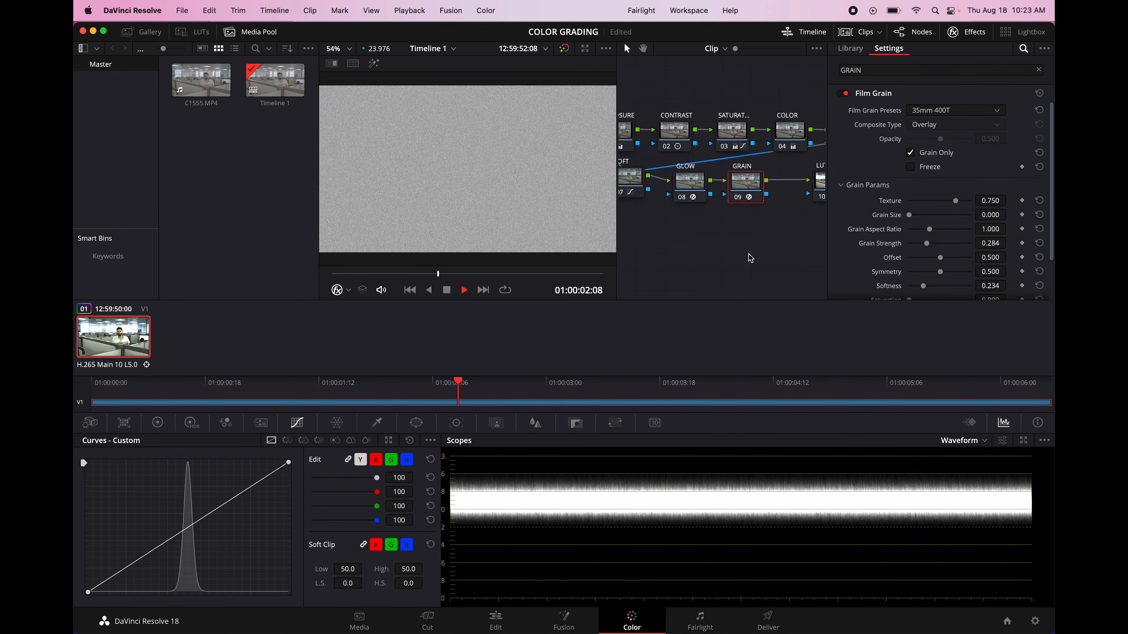
key("space")
Try minimum texture and grain size in Film Grain, reset the texture, and play the clip to review the grain
left_click_drag(594, 275, 657, 275)
left_click_drag(961, 204, 843, 206)
key("space")
key("space")
double_click(932, 201)
left_click_drag(914, 217, 845, 218)
key("space")
key("space")
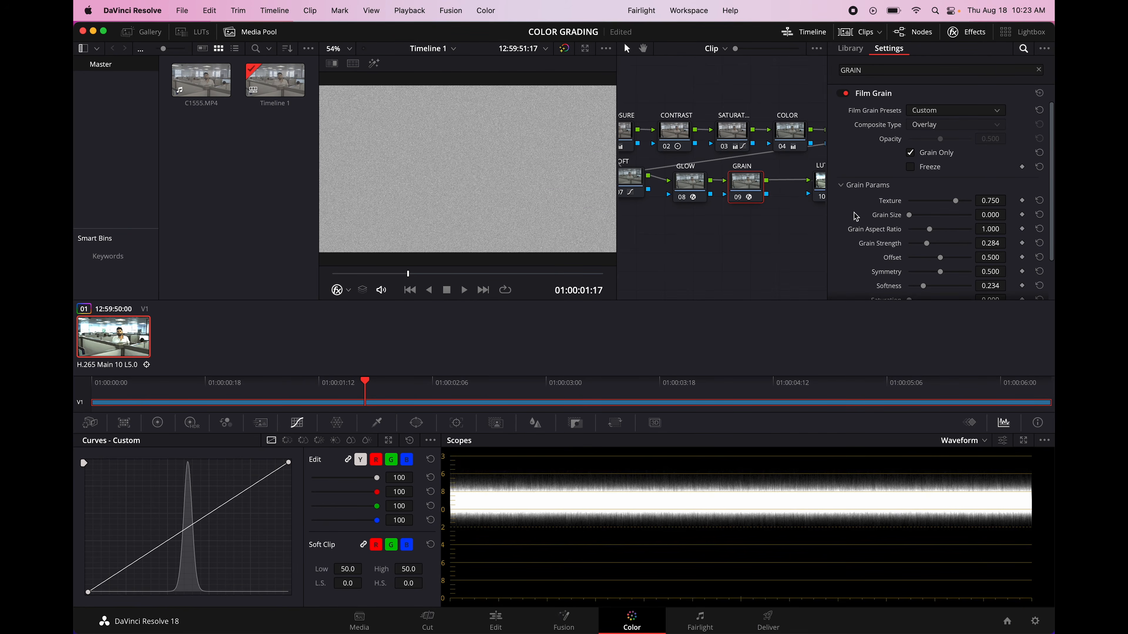
Set the Film Grain's grain strength to 0.413 and turn off Grain Only
mouse_move(923, 243)
left_mouse_down()
mouse_move(951, 244)
mouse_move(916, 245)
mouse_move(935, 248)
left_mouse_up()
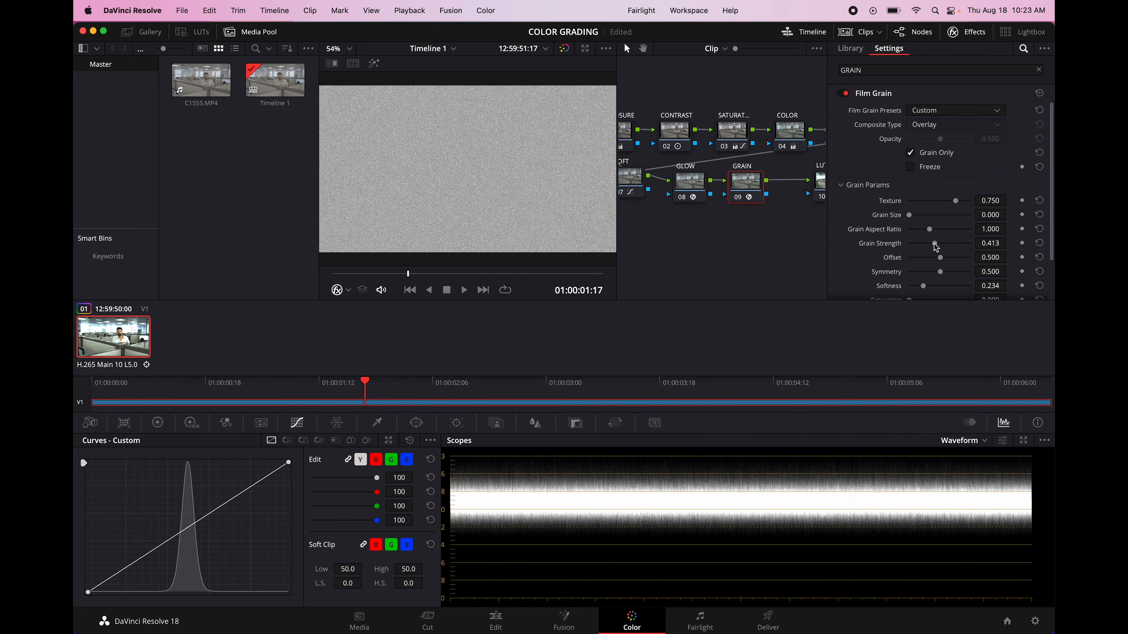
left_click(938, 157)
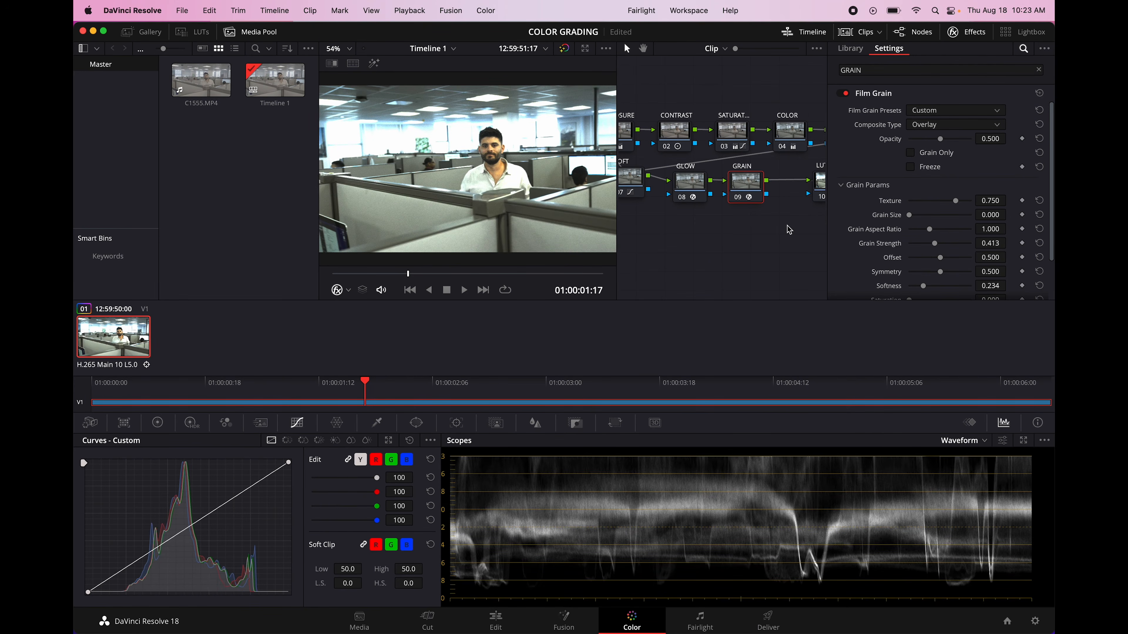
Play back different parts of the clip to check the film grain, ending on the last frame
left_click(602, 273)
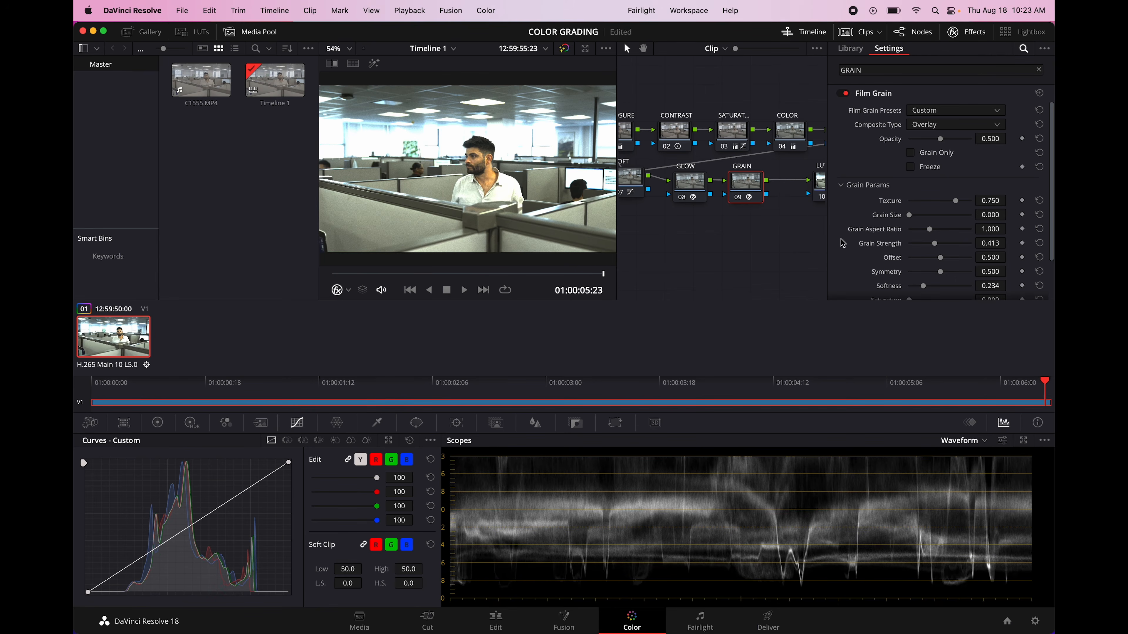
key("space")
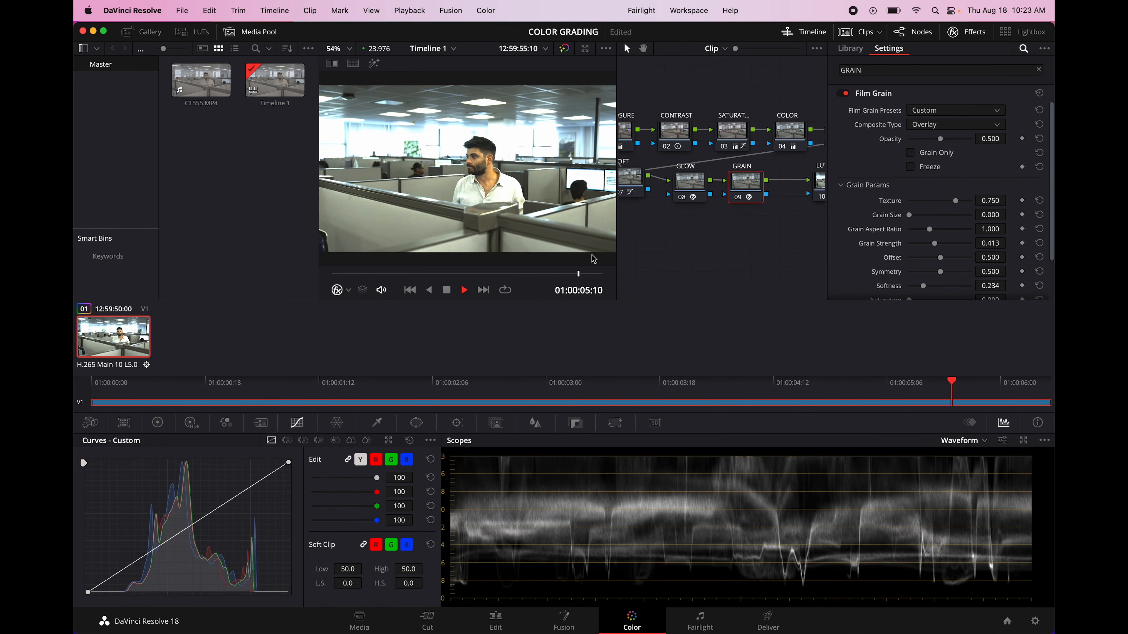
left_click(590, 274)
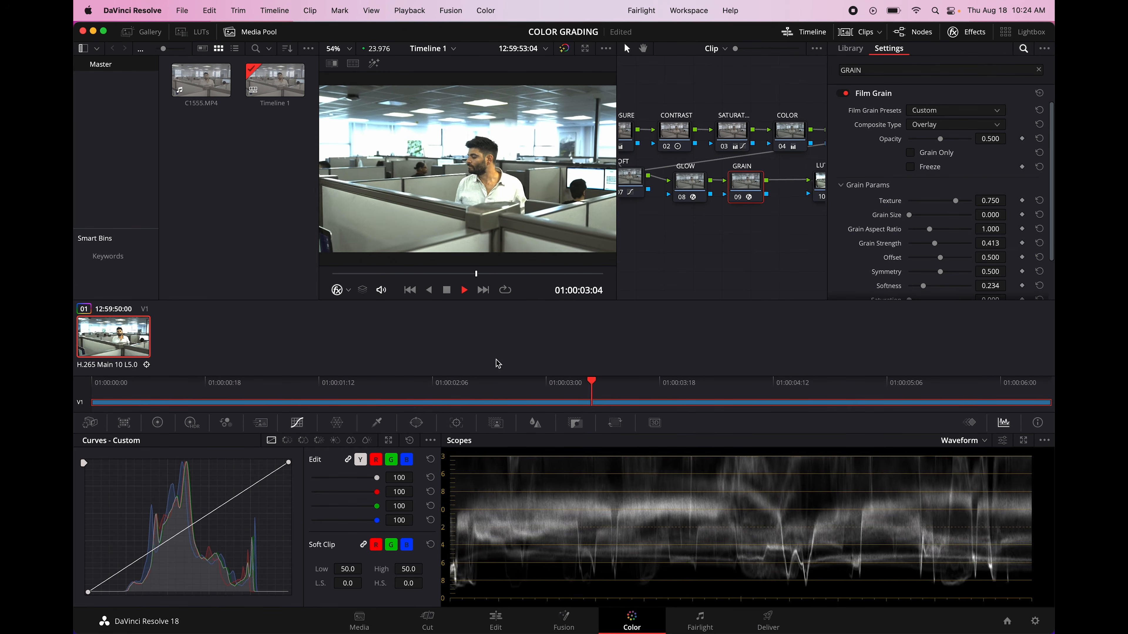
left_click(562, 273)
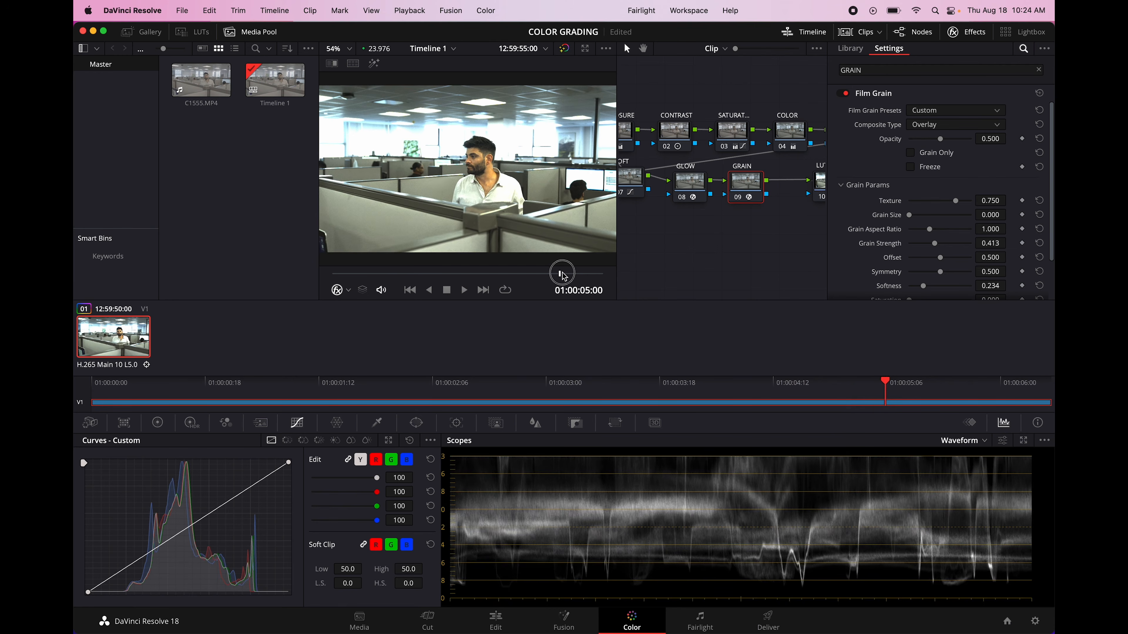
left_click_drag(563, 275, 608, 275)
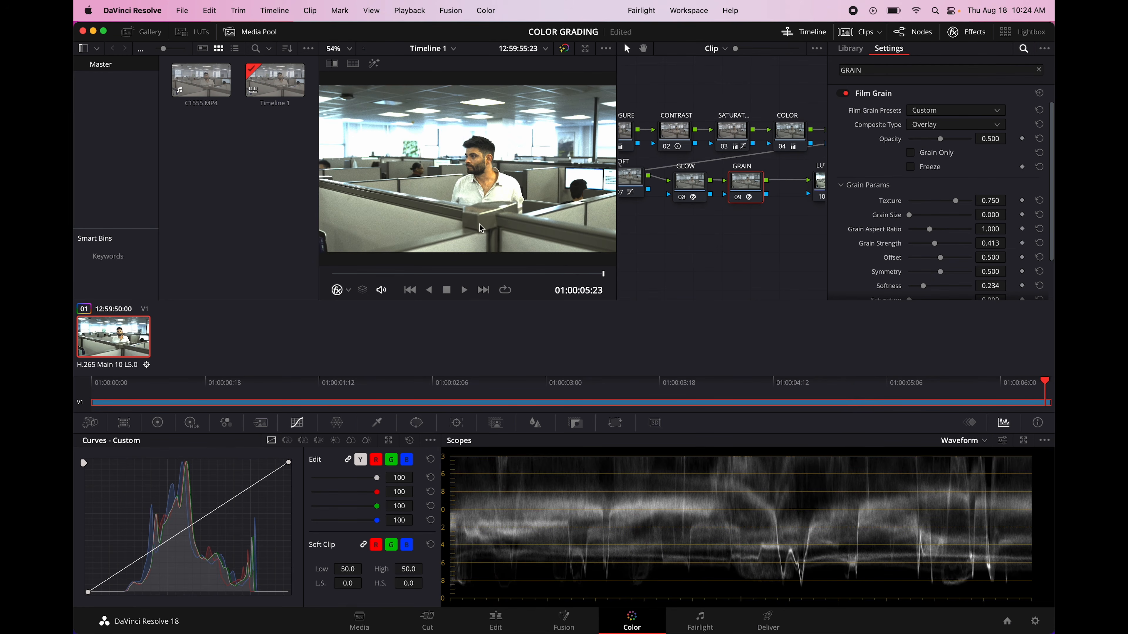
Close the effects library and toggle the GRAIN node off and on to compare the image
left_click(970, 32)
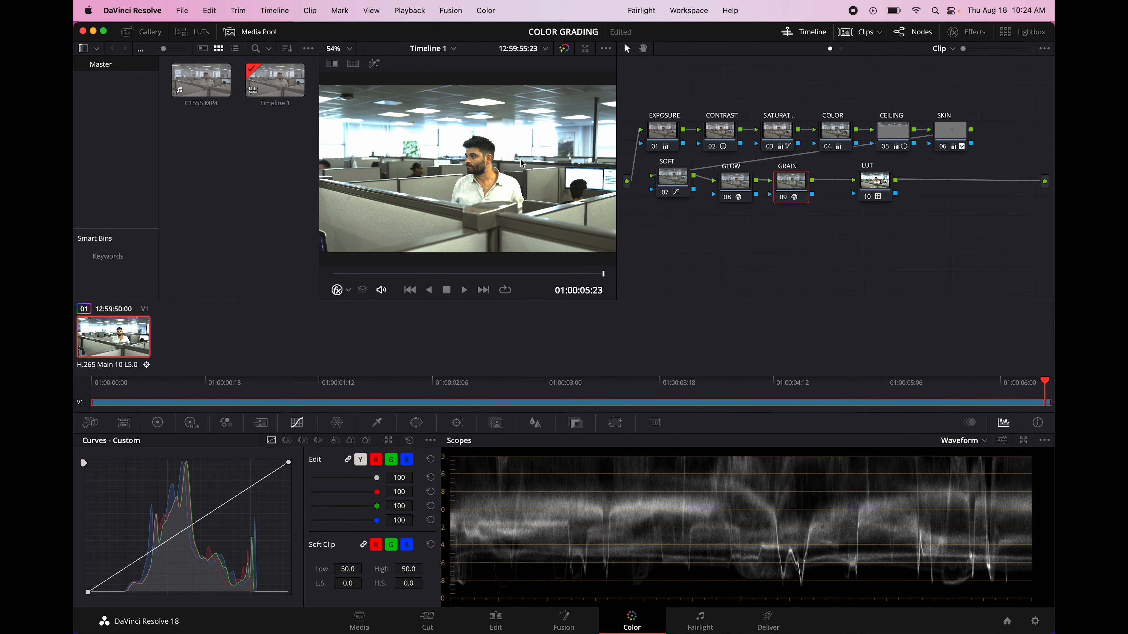
key("super+d")
key("super+d")
key("super+d")
key("super+d")
Fine-tune the tint and gain of the SKIN node in the primary color wheels, and compare with the node off and on
left_click_drag(677, 183, 679, 185)
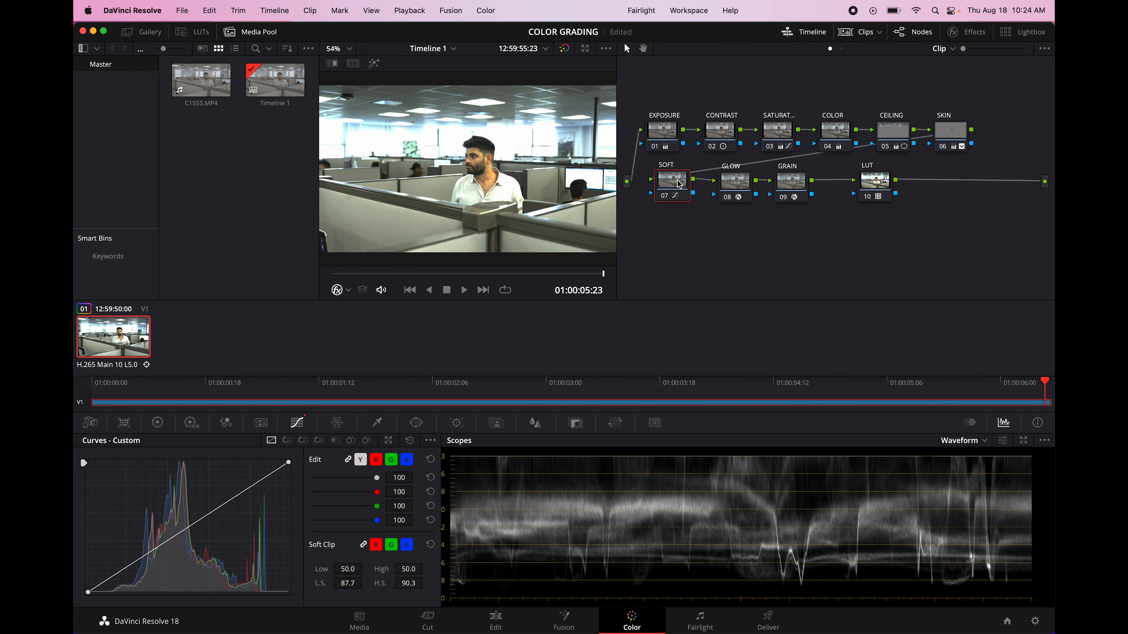
left_click(952, 133)
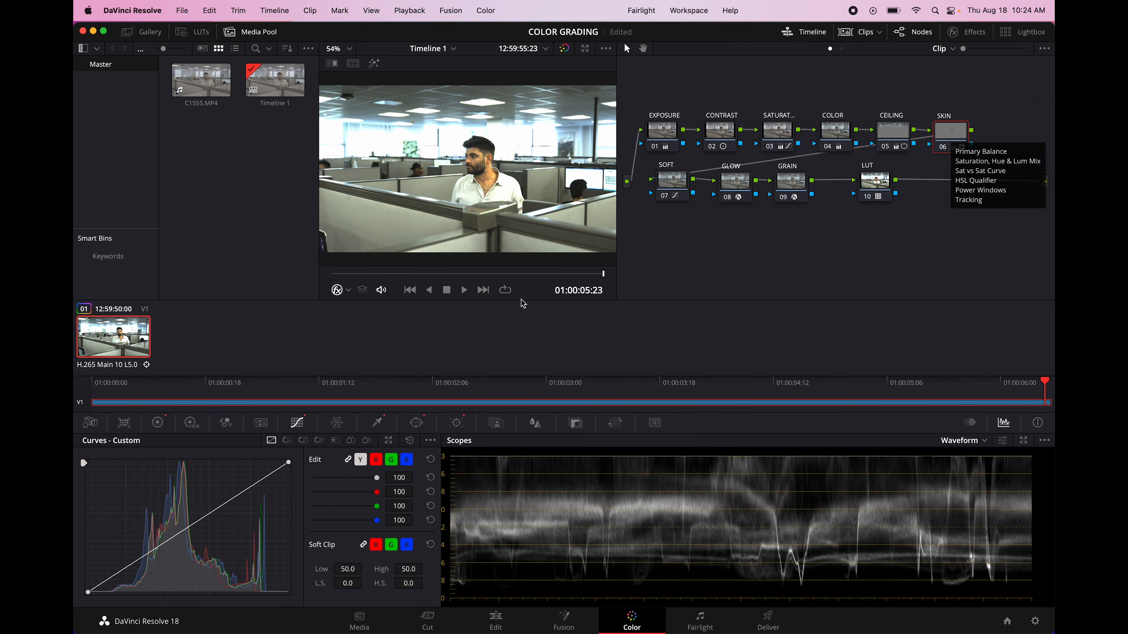
left_click(158, 423)
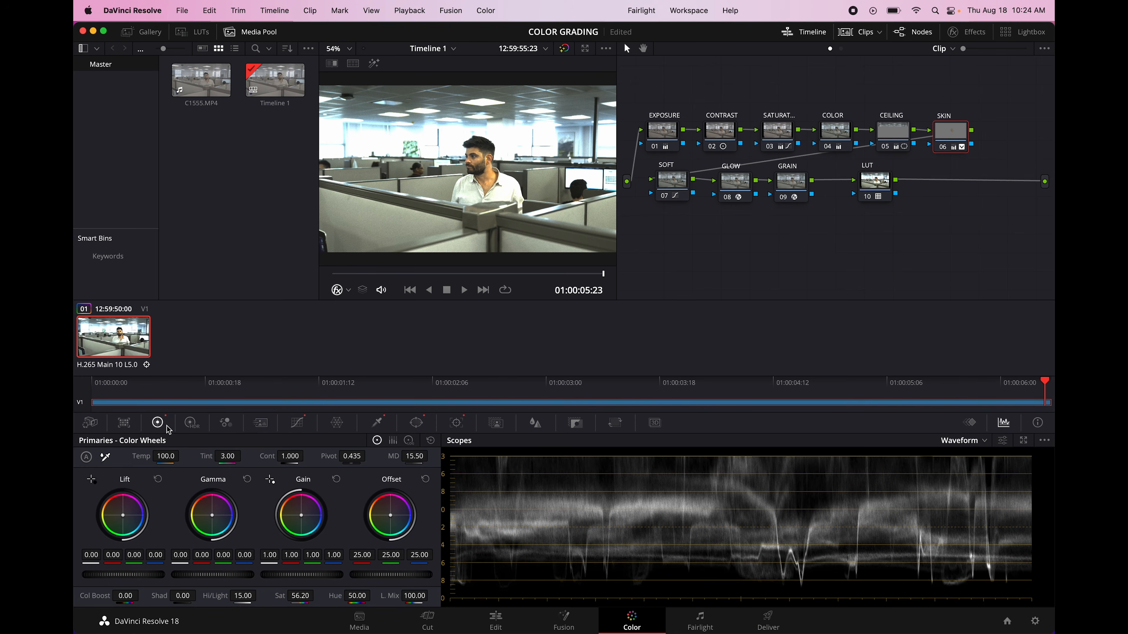
left_click(228, 456)
left_click(239, 359)
left_click_drag(225, 455, 167, 457)
mouse_move(289, 578)
left_mouse_down()
mouse_move(344, 574)
mouse_move(289, 575)
left_mouse_up()
key("super+d")
key("super+d")
Open the Color Warper for the SKIN node and set its hue and saturation grid resolution to 12
left_click(337, 425)
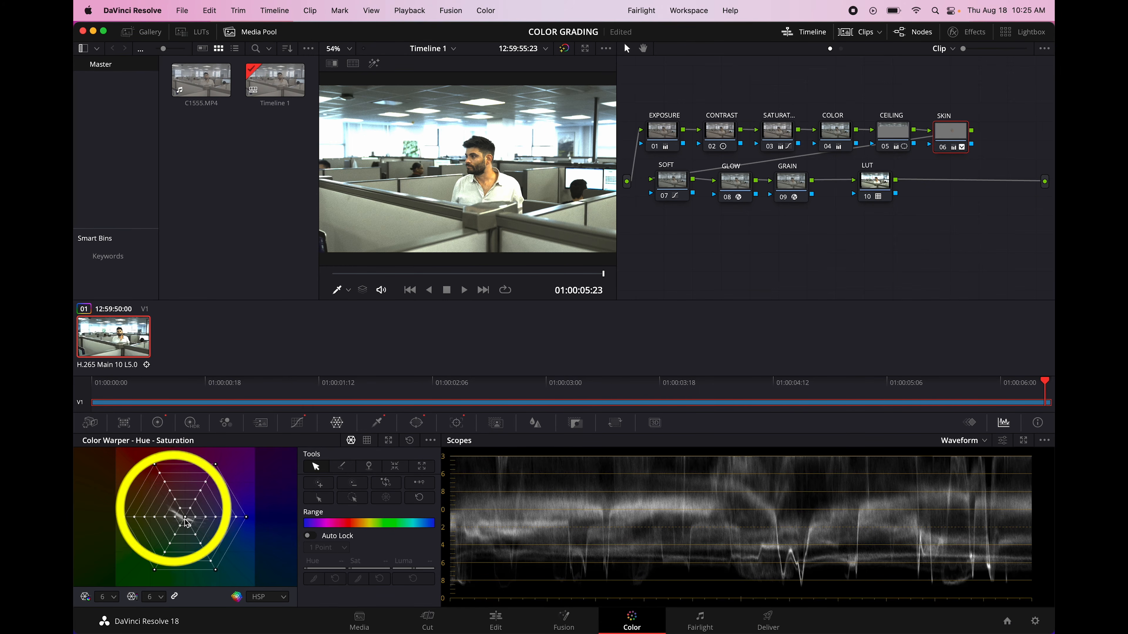
left_click(113, 598)
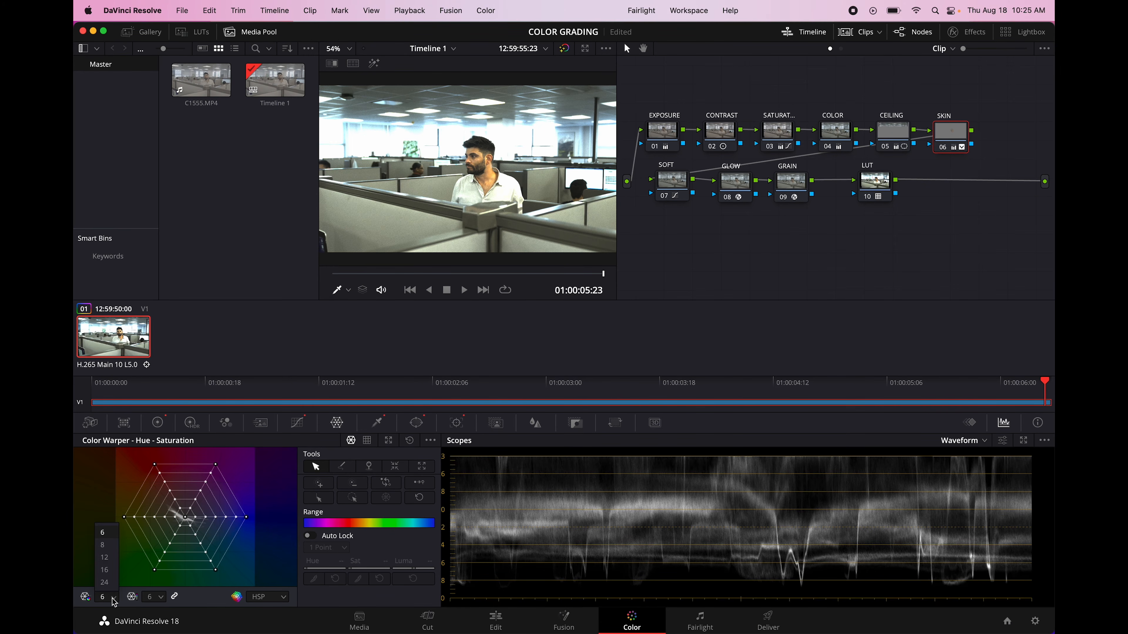
left_click(112, 561)
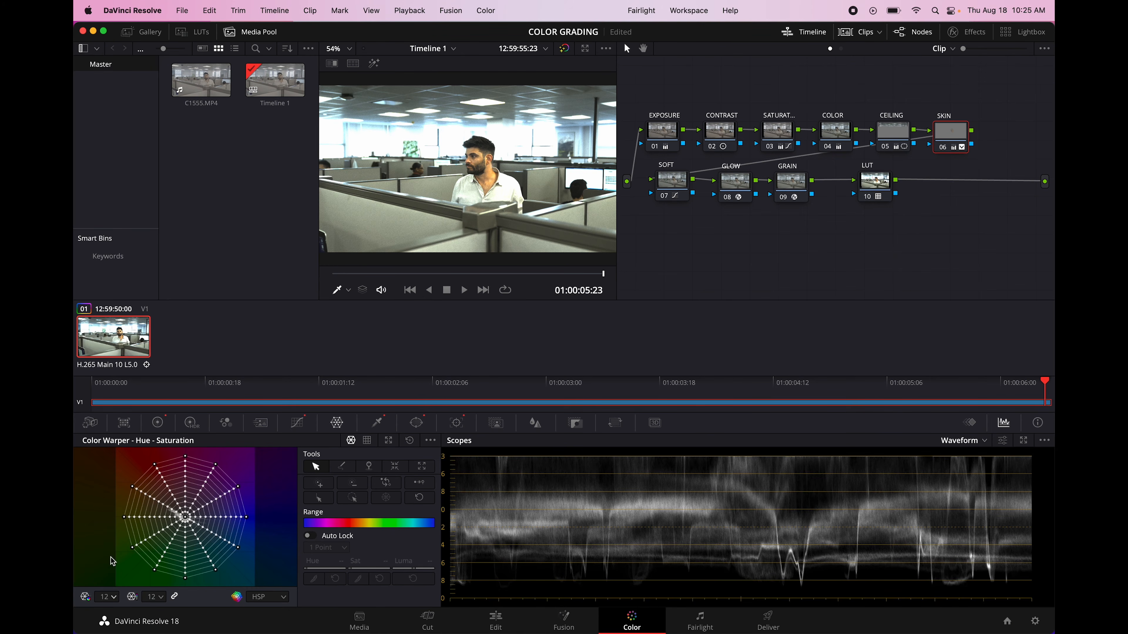
left_click(110, 597)
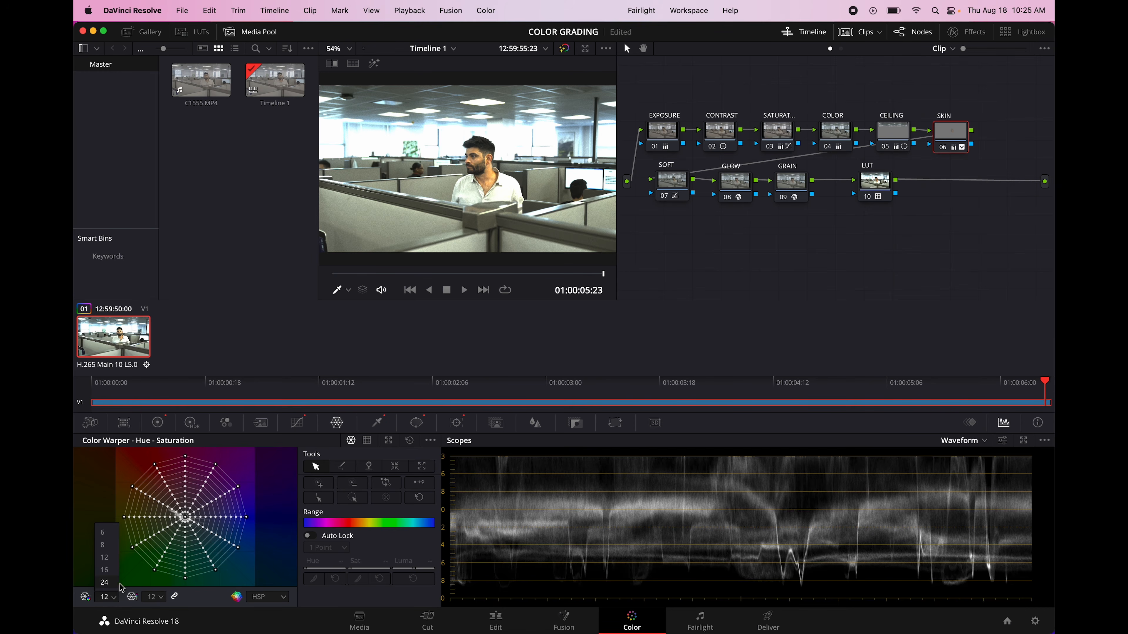
left_click(197, 600)
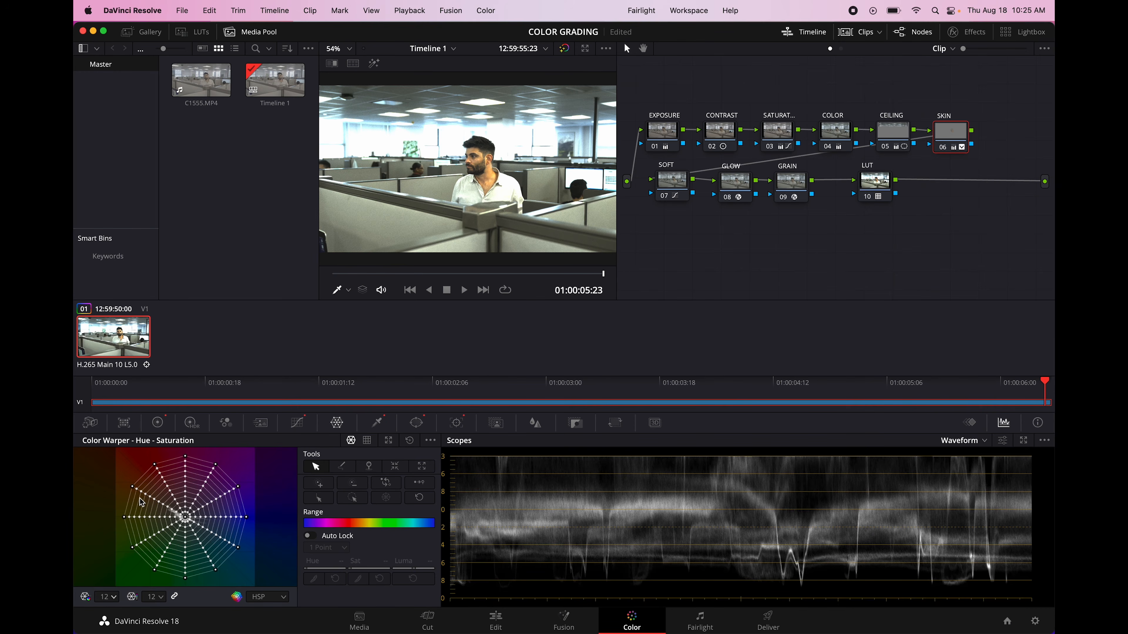
Warp the outer orange-red point to hue 0.92 and saturation 1.06, and compare with the SKIN node off and on
mouse_move(133, 489)
left_mouse_down()
mouse_move(142, 497)
mouse_move(119, 480)
mouse_move(139, 489)
left_mouse_up()
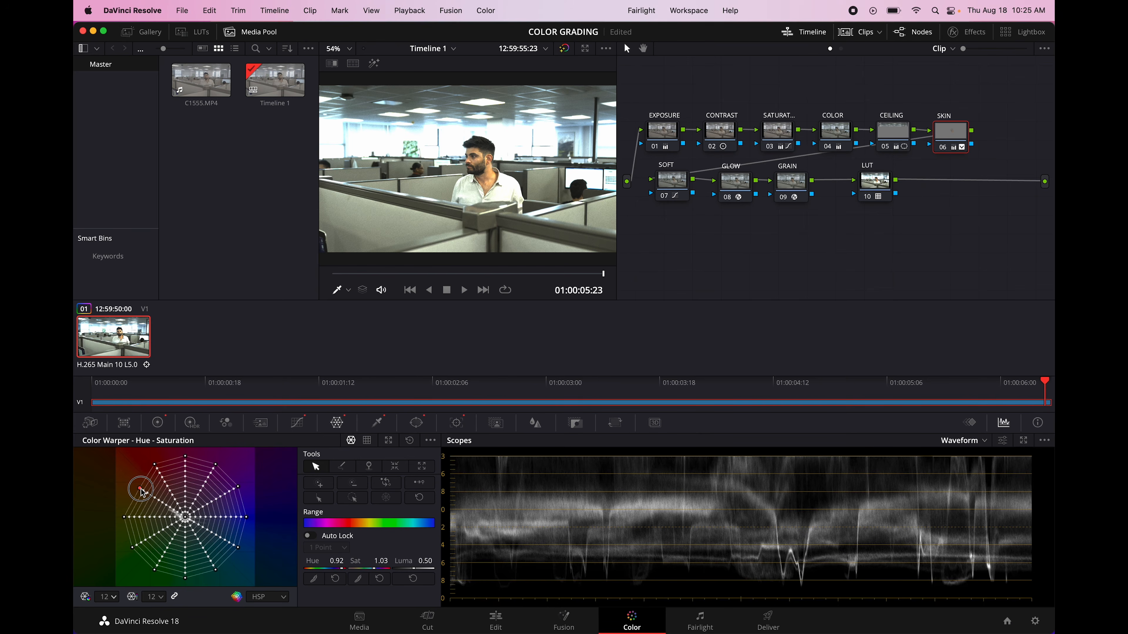
left_click_drag(143, 488, 144, 486)
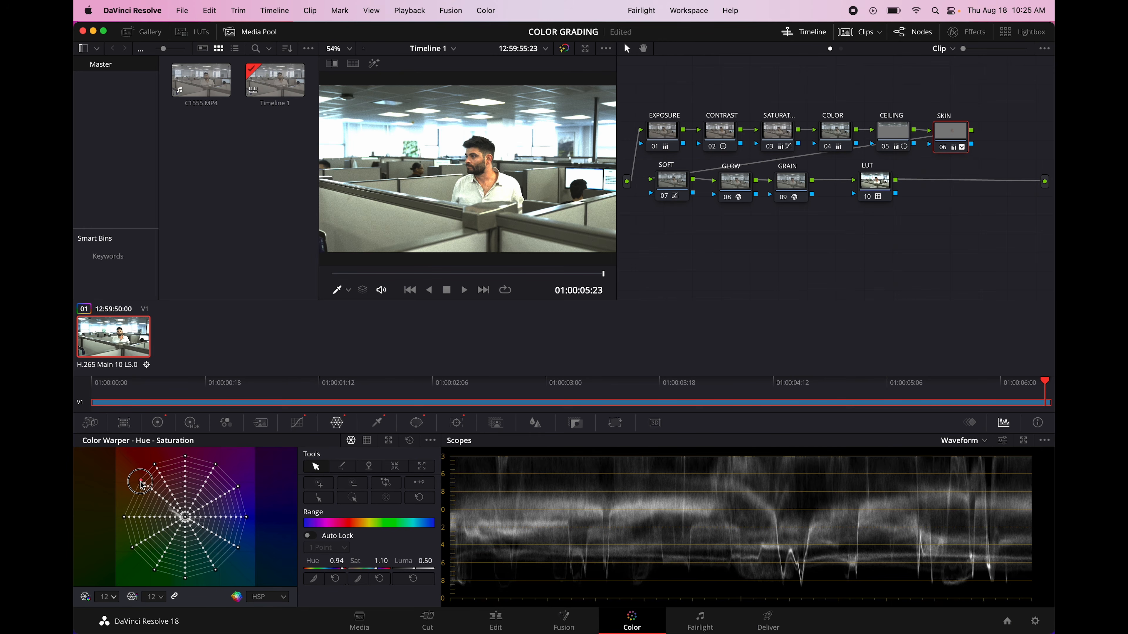
left_click_drag(135, 501, 136, 495)
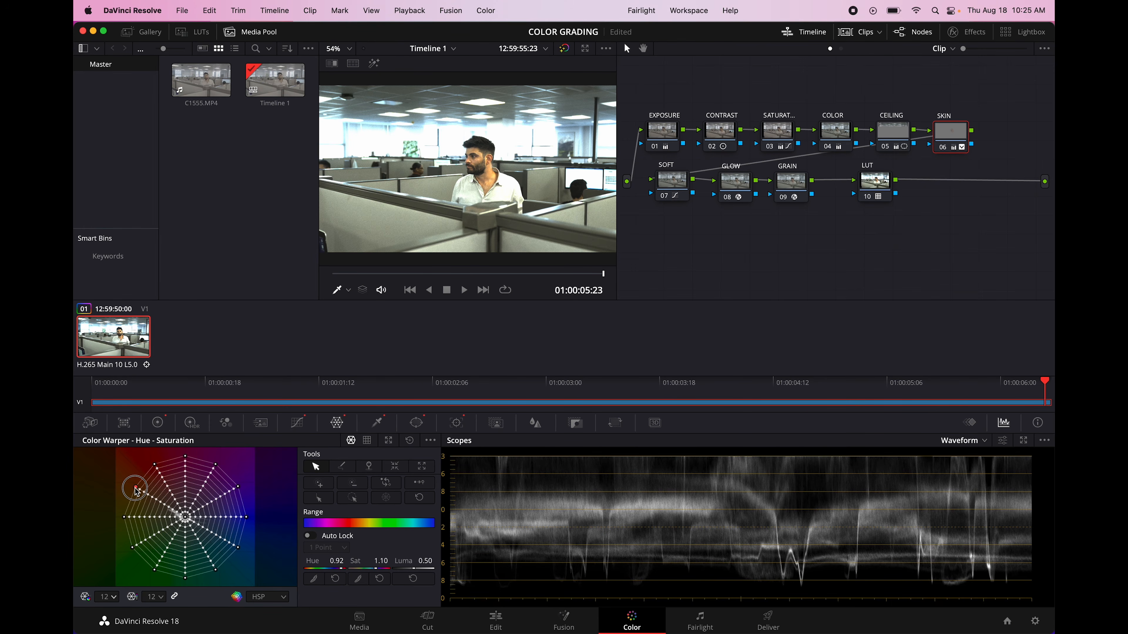
left_click_drag(139, 492, 141, 493)
left_click(957, 135)
key("super+d")
key("super+d")
key("super+d")
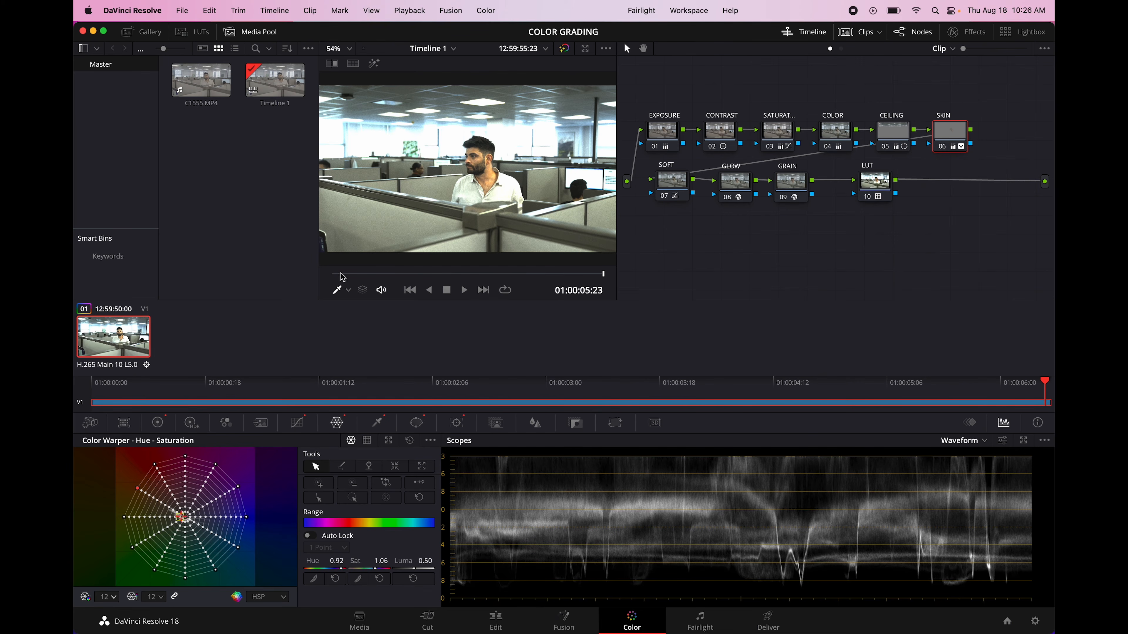
Raise the highlights value of the EXPOSURE node in the primary color wheels
left_click(853, 267)
left_click(664, 129)
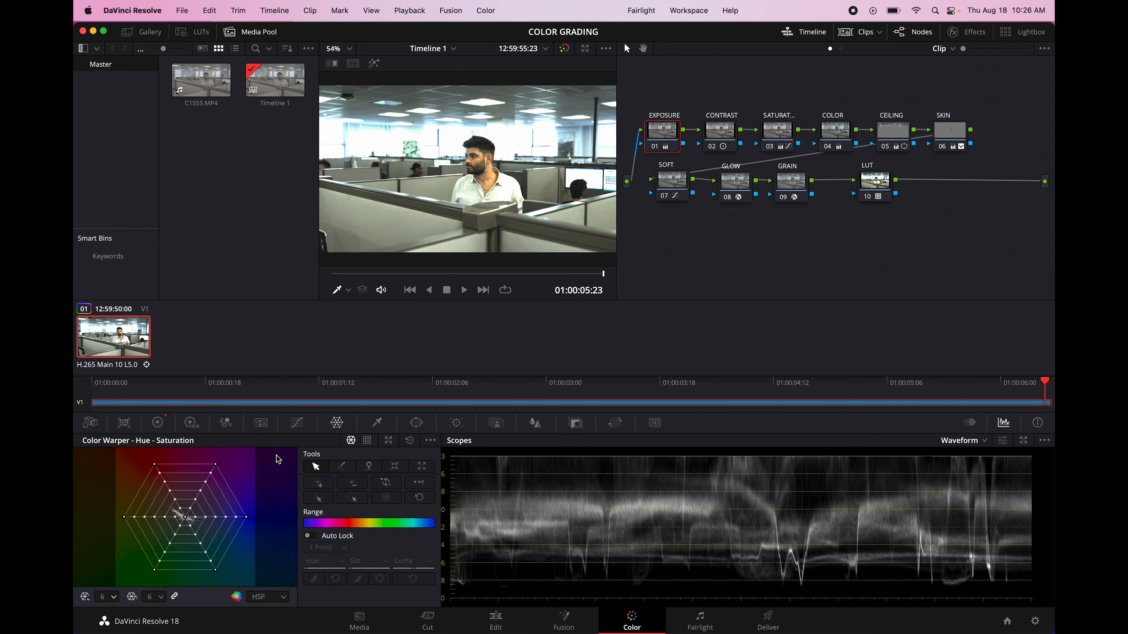
left_click(158, 422)
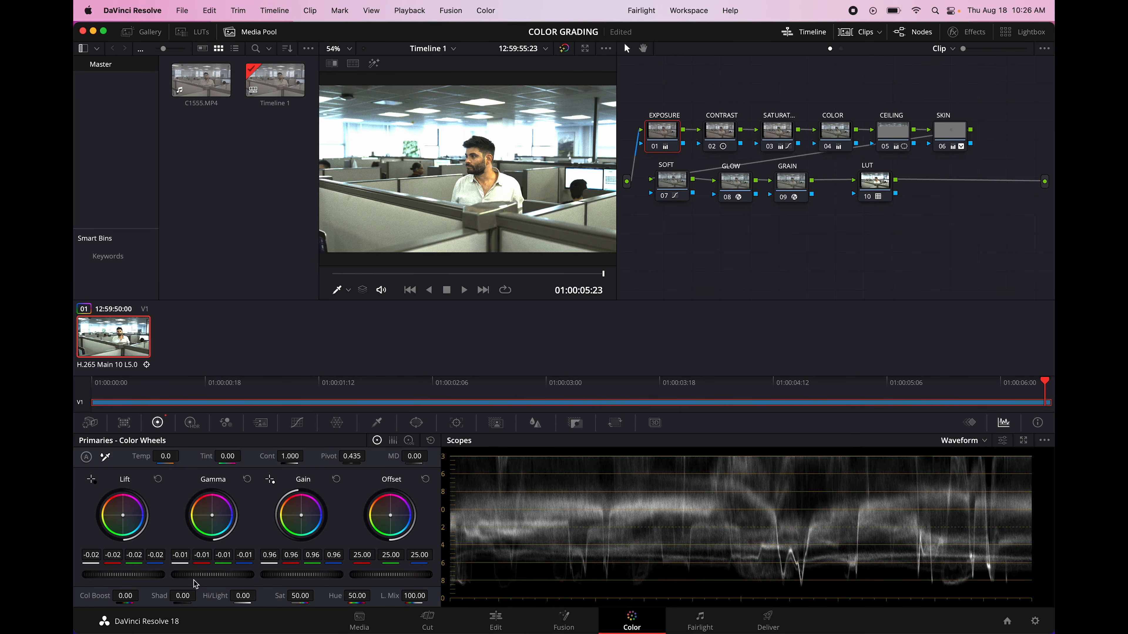
left_click(242, 596)
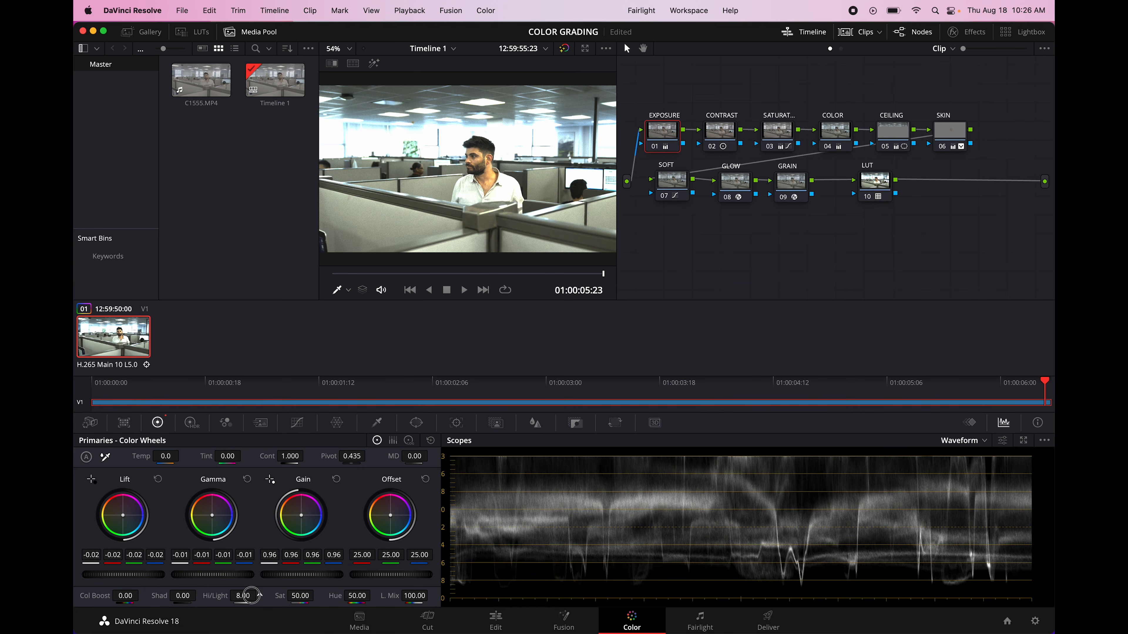
left_click_drag(243, 595, 274, 589)
Adjust the contrast of the CONTRAST node to about 1.178
left_click(720, 133)
left_click(204, 403)
left_click_drag(291, 452, 293, 450)
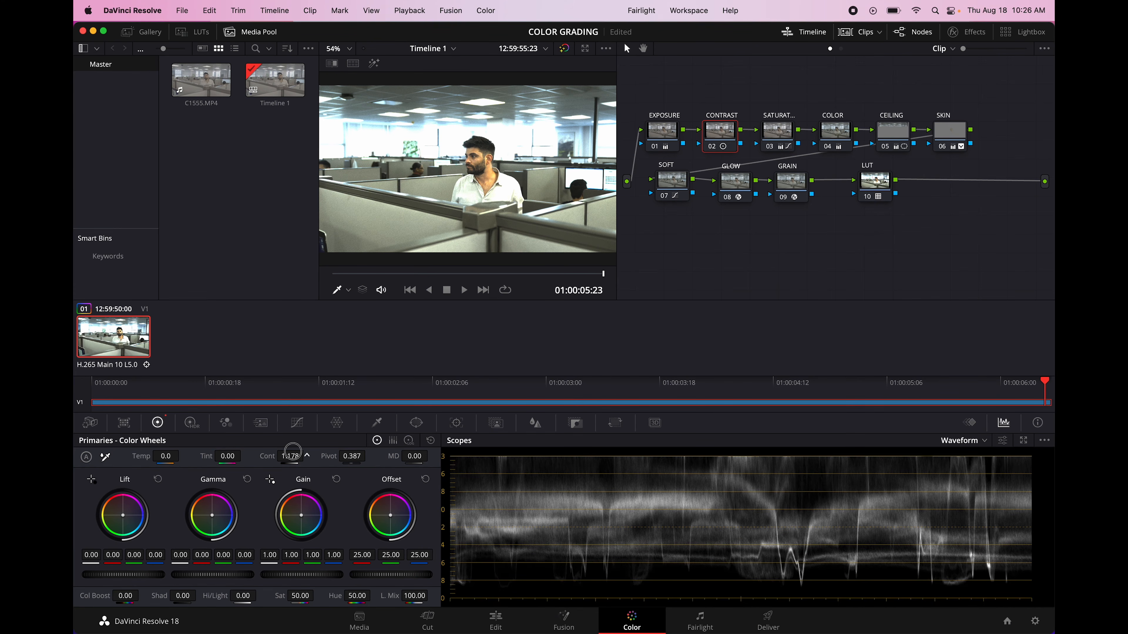
Try an S-shaped custom curve with a shadow point and a highlight point on the CONTRAST node, and undo it
left_click(296, 424)
left_click_drag(149, 556, 149, 559)
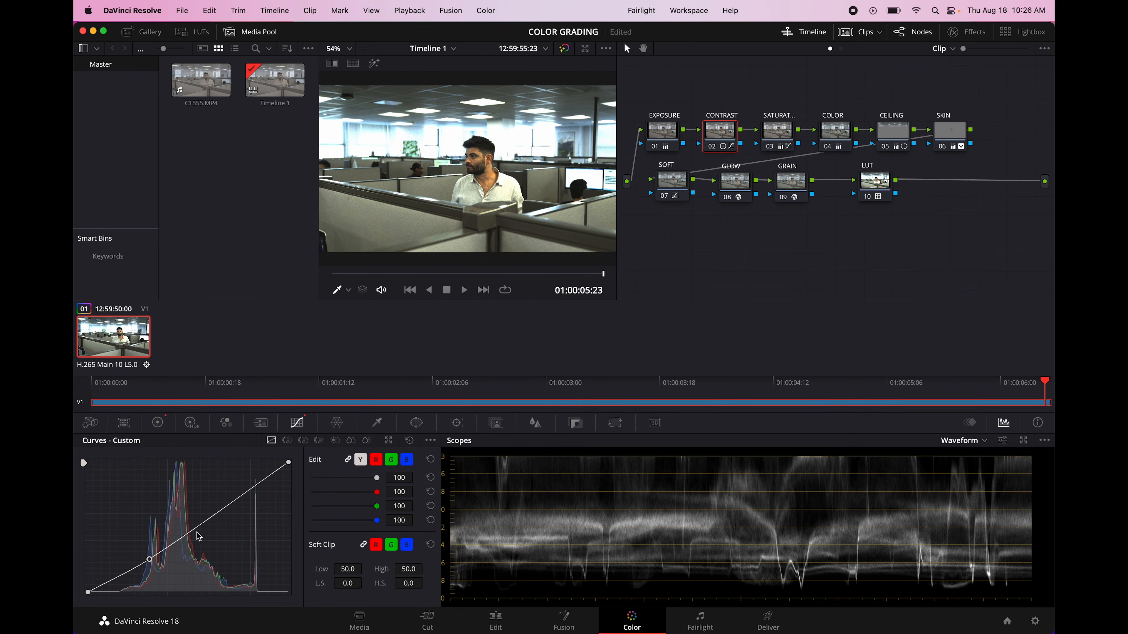
left_click(222, 513)
mouse_move(223, 512)
left_mouse_down()
mouse_move(208, 502)
mouse_move(212, 510)
left_mouse_up()
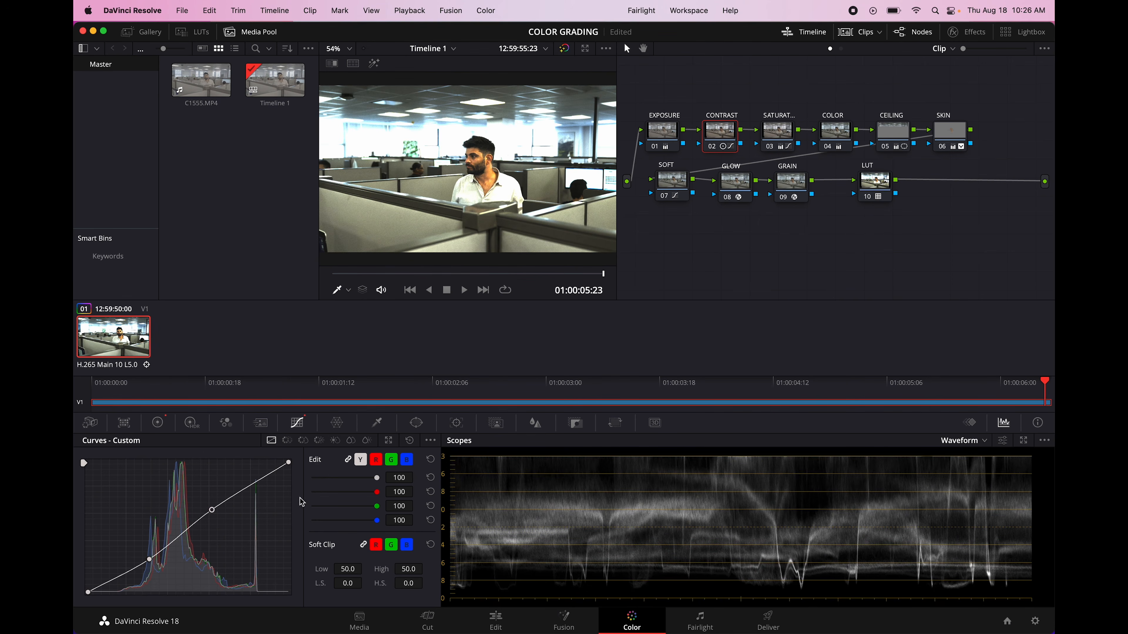
key("super+z")
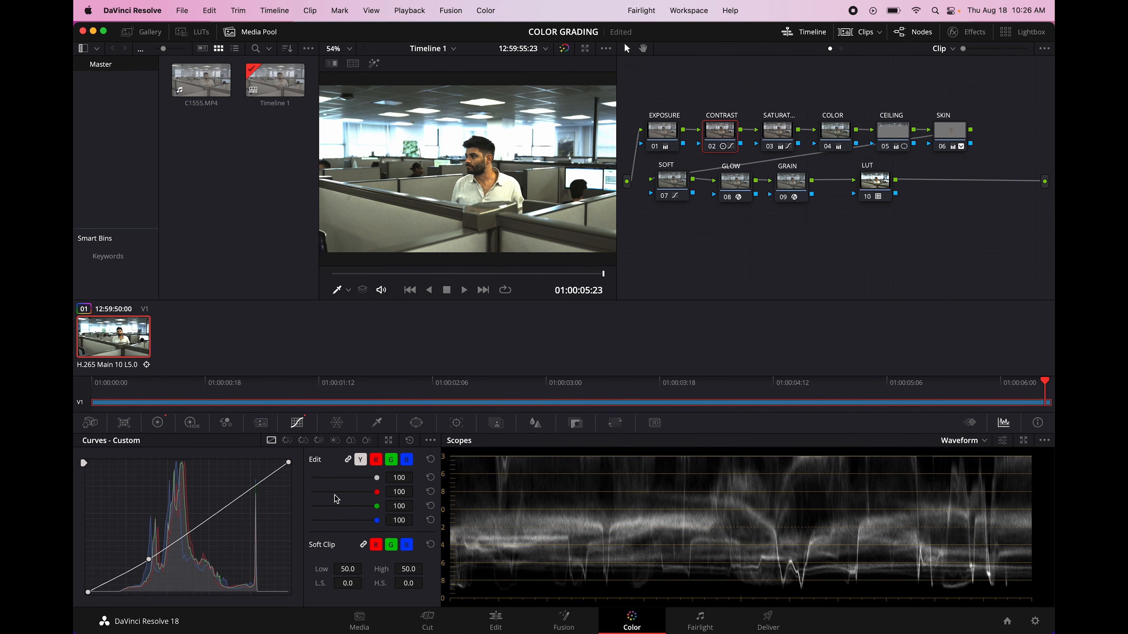
key("super+z")
key("super+z")
Lower the white end point of the CONTRAST node's custom curve slightly, and compare with the node off and on
left_click_drag(86, 594, 85, 592)
left_click_drag(289, 462, 291, 469)
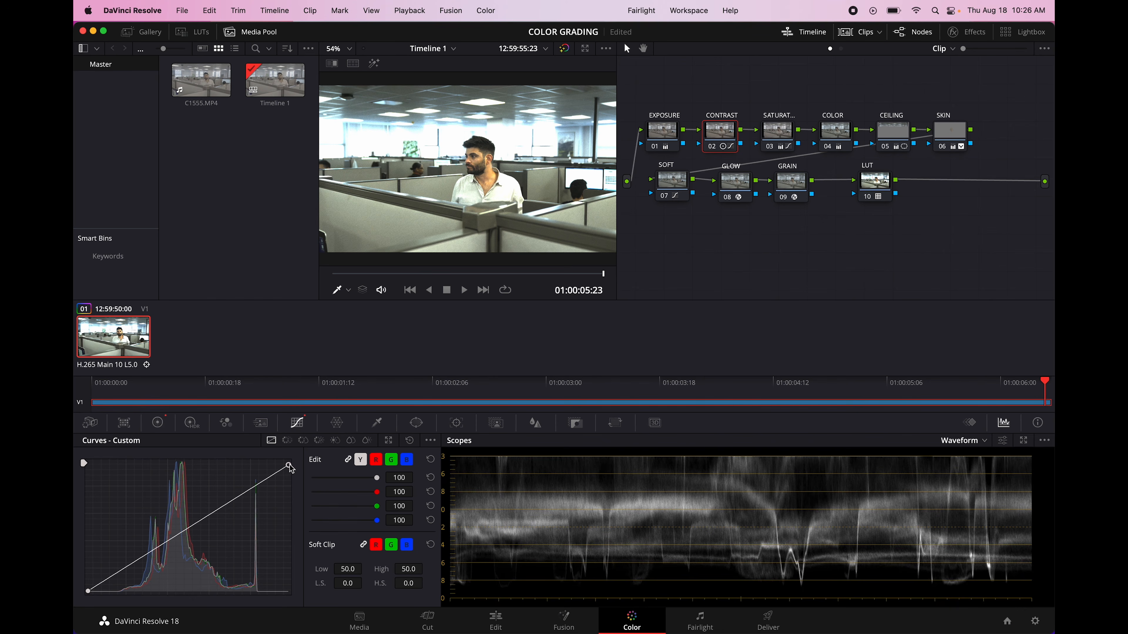
key("super+d")
key("super+d")
key("super+d")
key("super+d")
Bypass and restore all grades repeatedly to compare the original log footage with the graded image
left_click(565, 50)
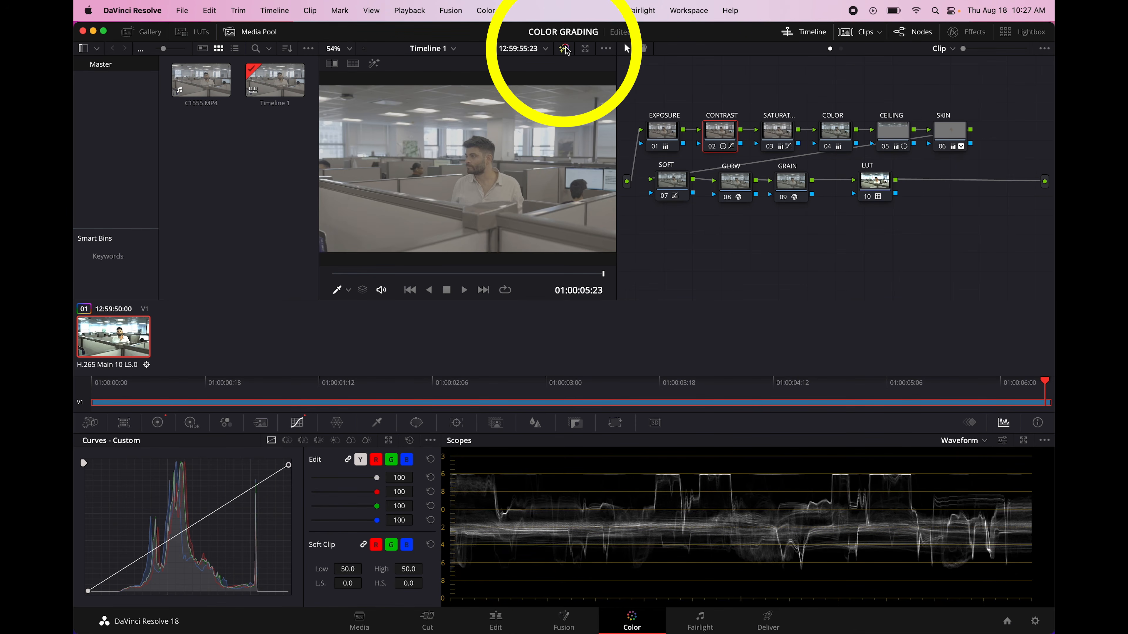
left_click(564, 49)
left_click(565, 49)
left_click(565, 49)
left_click(565, 49)
left_click(565, 49)
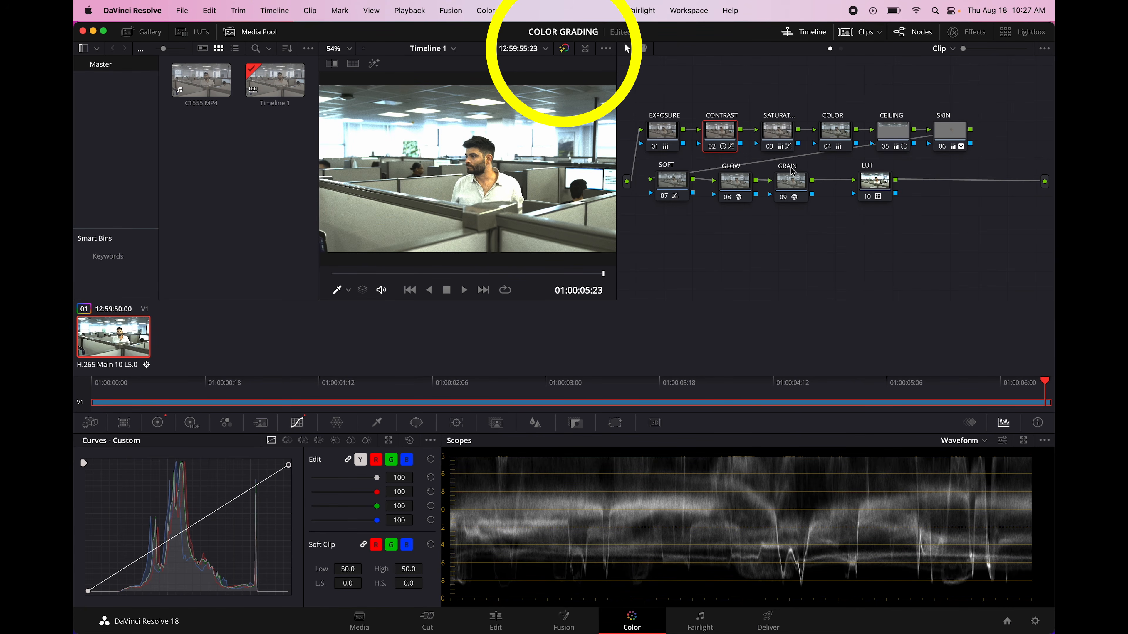
left_click(564, 50)
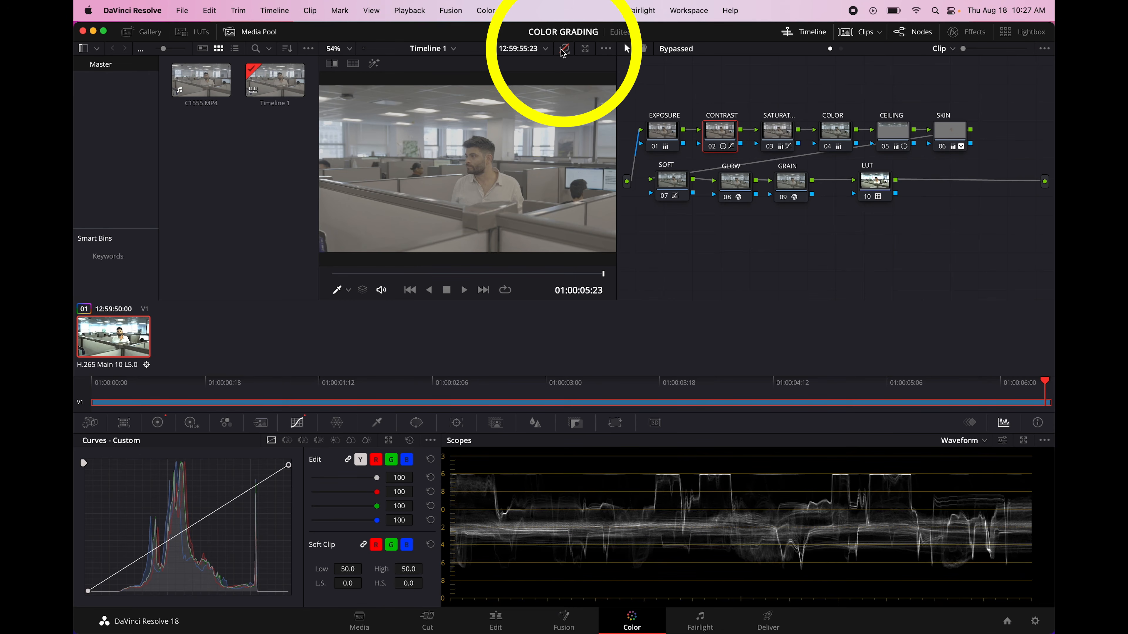
left_click(564, 50)
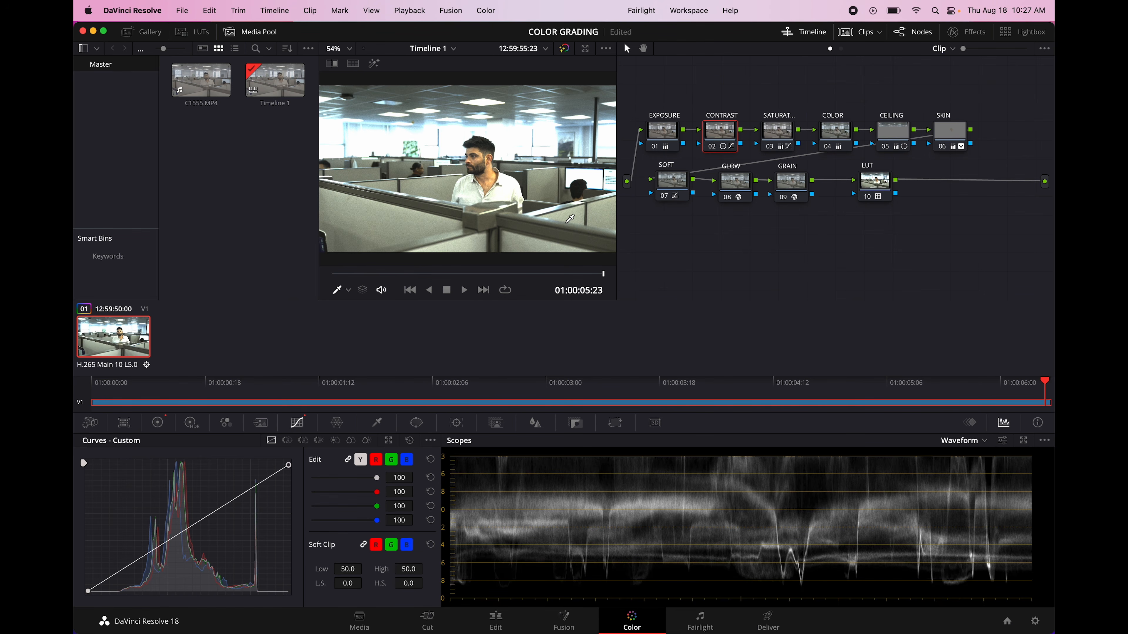
Compare the image with the COLOR node off and on, and once more with all grades bypassed and restored
left_click(841, 133)
key("super+d")
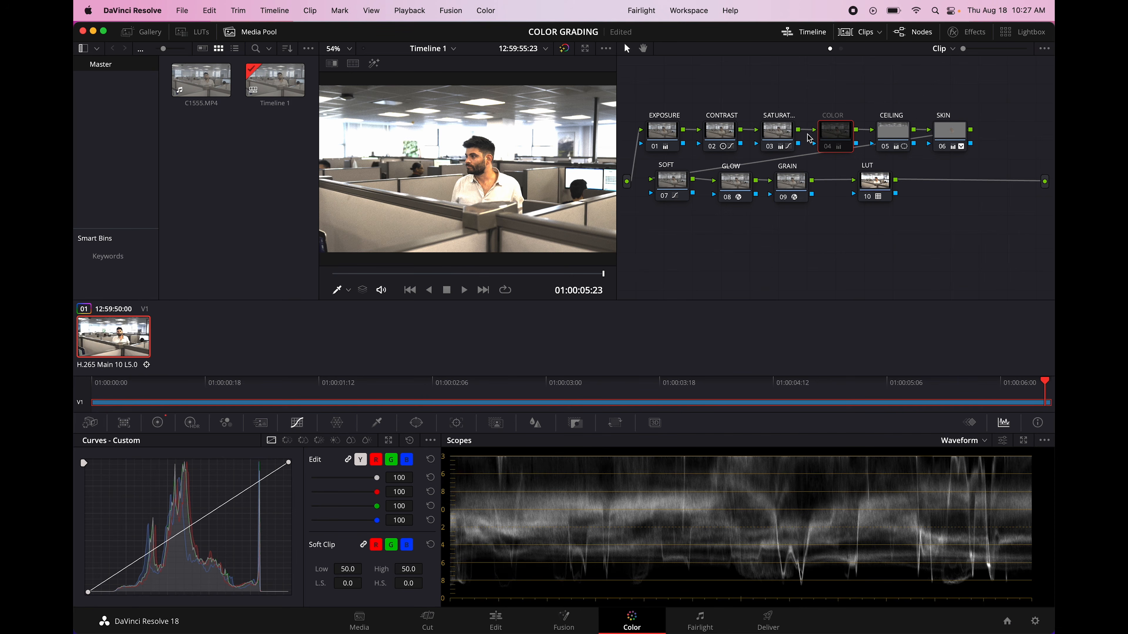
key("super+d")
key("super+d")
key("super+d")
key("super+d")
key("super+d")
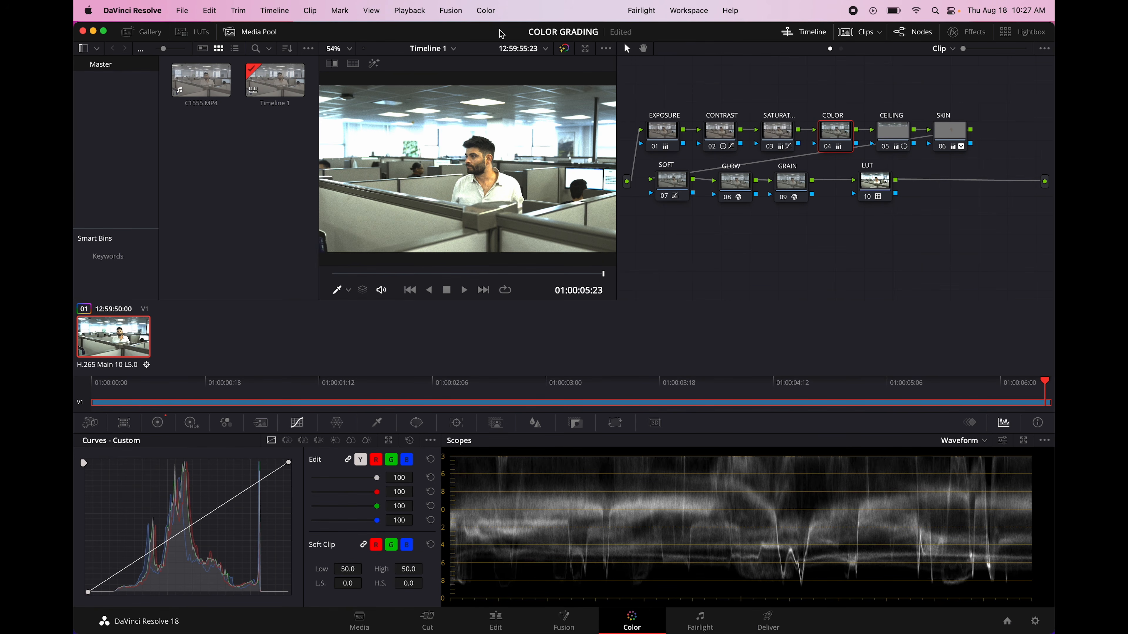
left_click(566, 49)
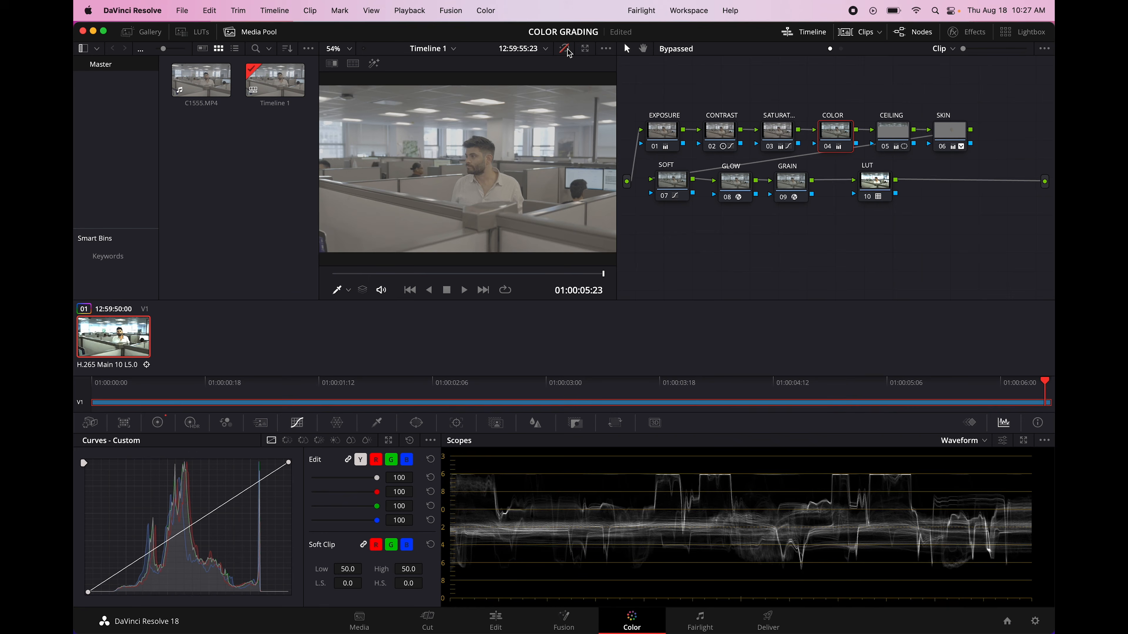
left_click(565, 53)
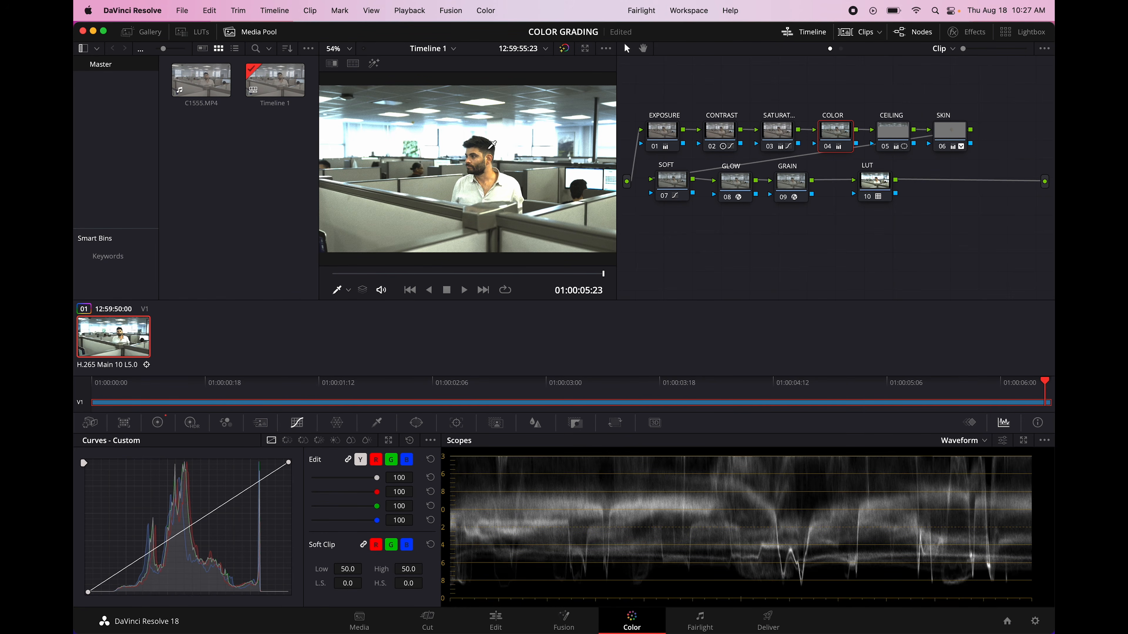